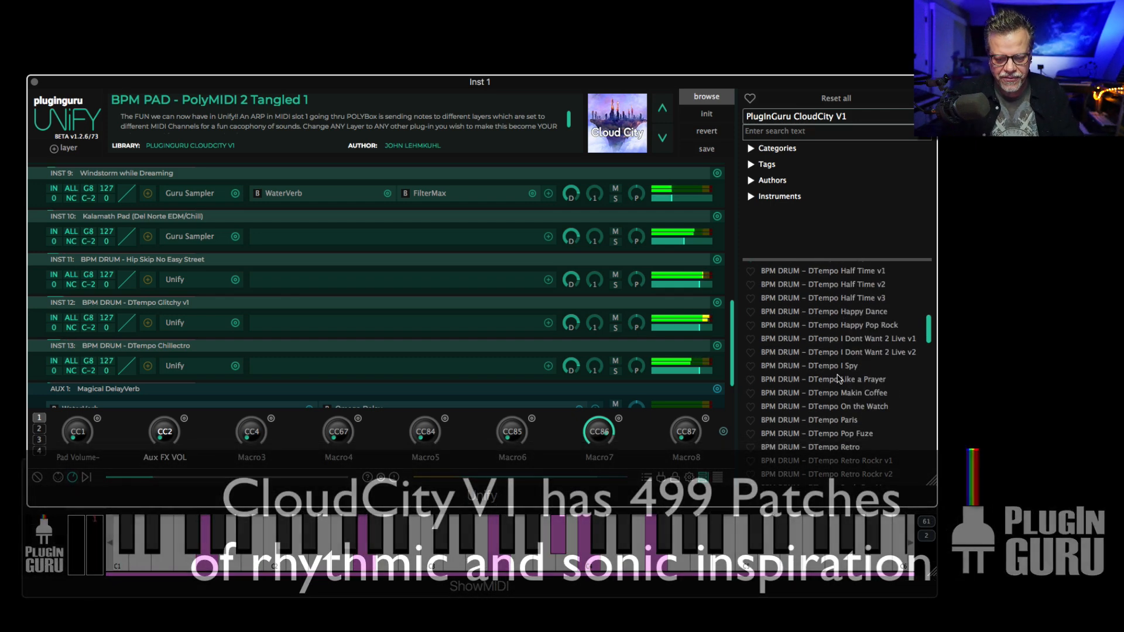
Add the patch BPM PERC - WP Kit: Wordly Get Down V1 to the current patch as a Unify / No Pitch Shift layer
{"action": "scroll", "coordinate": [838, 386], "scroll_direction": "down", "scroll_amount": 4}
{"action": "scroll", "coordinate": [834, 396], "scroll_direction": "down", "scroll_amount": 20}
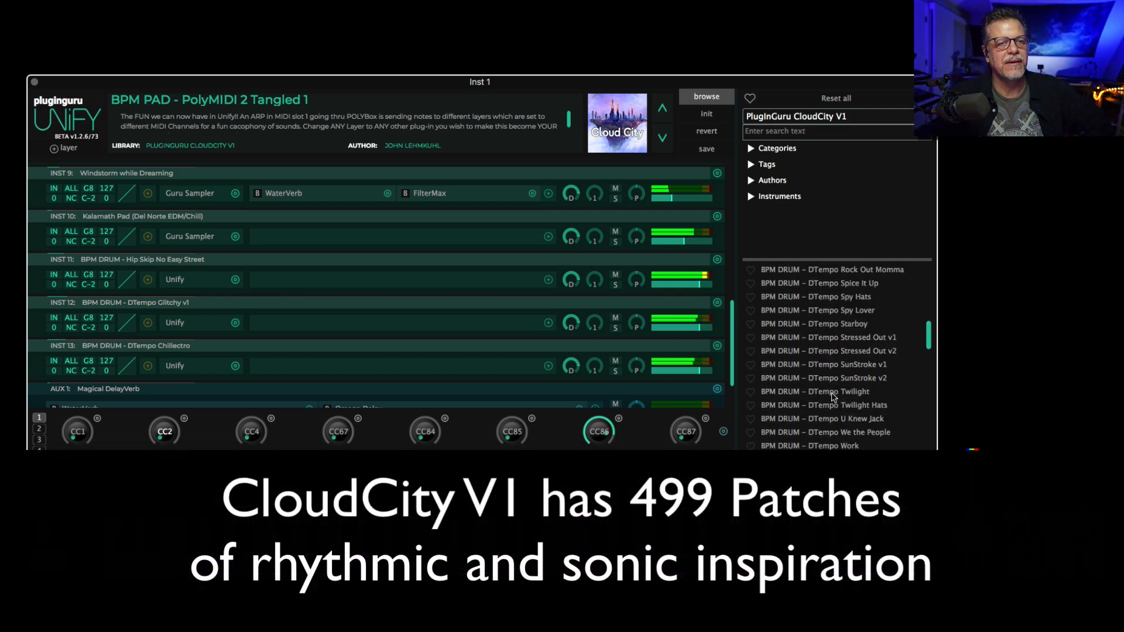
{"action": "scroll", "coordinate": [828, 399], "scroll_direction": "down", "scroll_amount": 20}
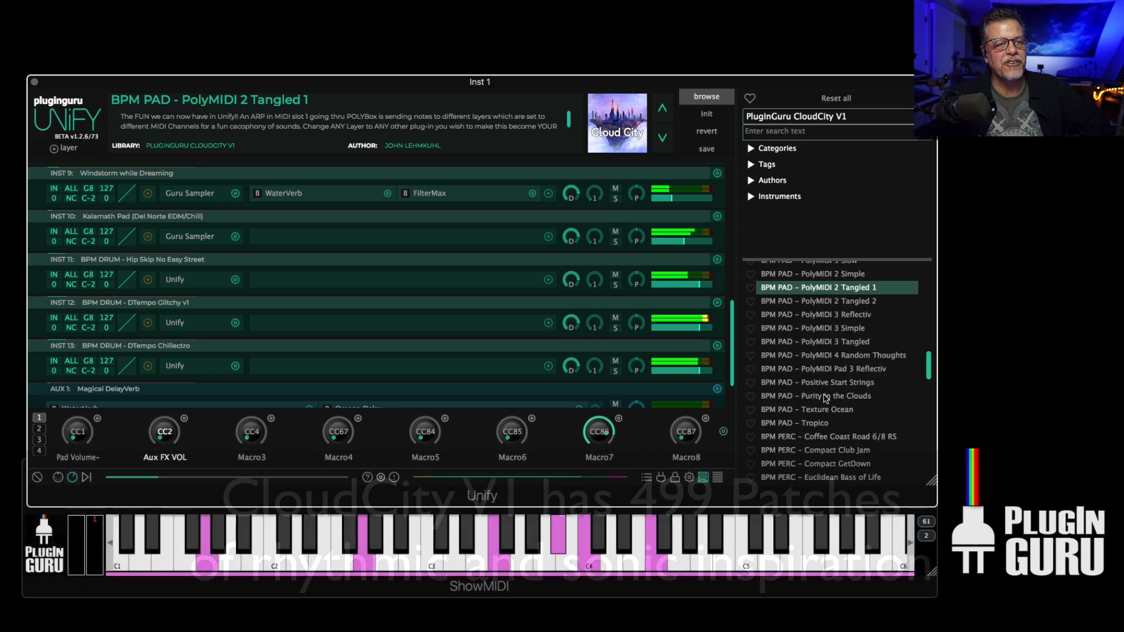
{"action": "scroll", "coordinate": [824, 400], "scroll_direction": "down", "scroll_amount": 5}
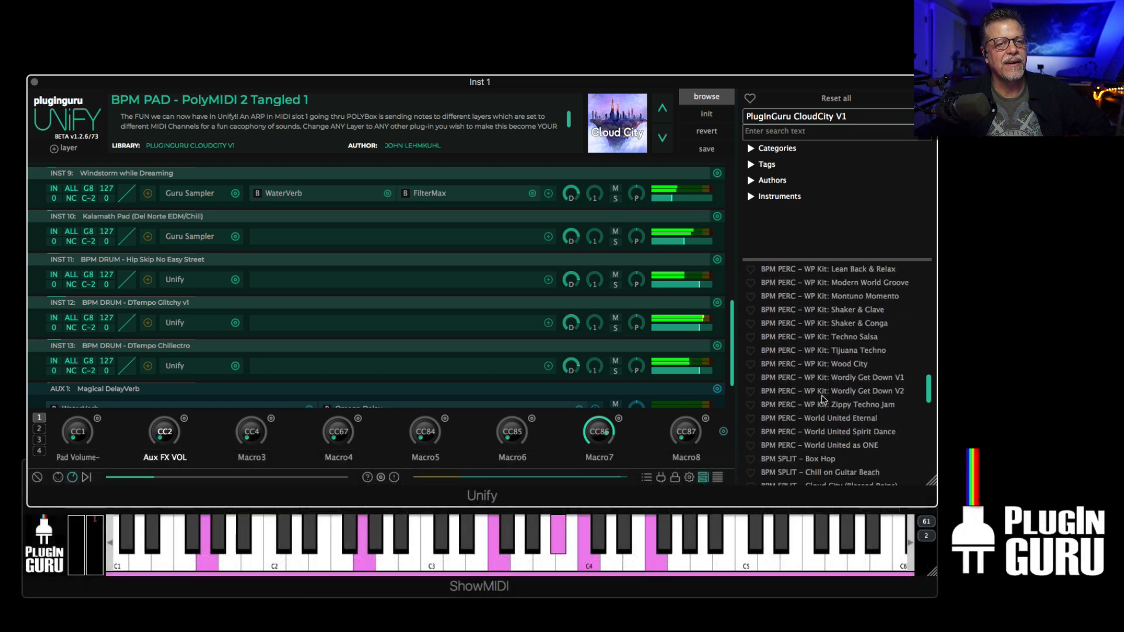
{"action": "right_click", "coordinate": [831, 378]}
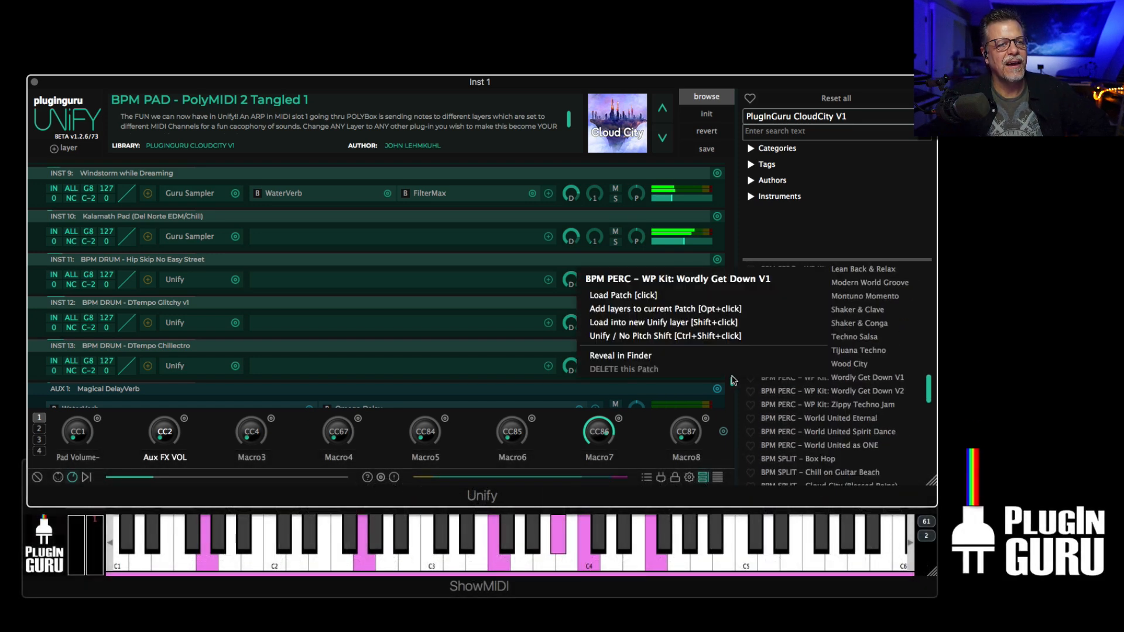
{"action": "left_click", "coordinate": [676, 336]}
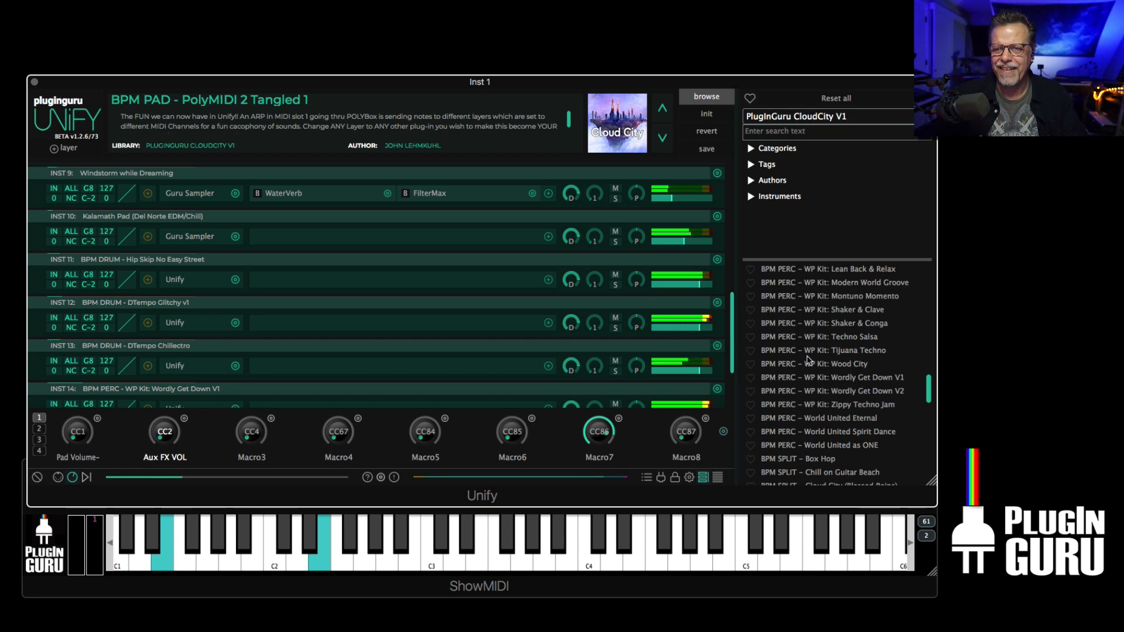
Add BPM PERC - WP Kit: Shaker & Conga as a Unify / No Pitch Shift layer and raise its volume slightly
{"action": "right_click", "coordinate": [838, 324]}
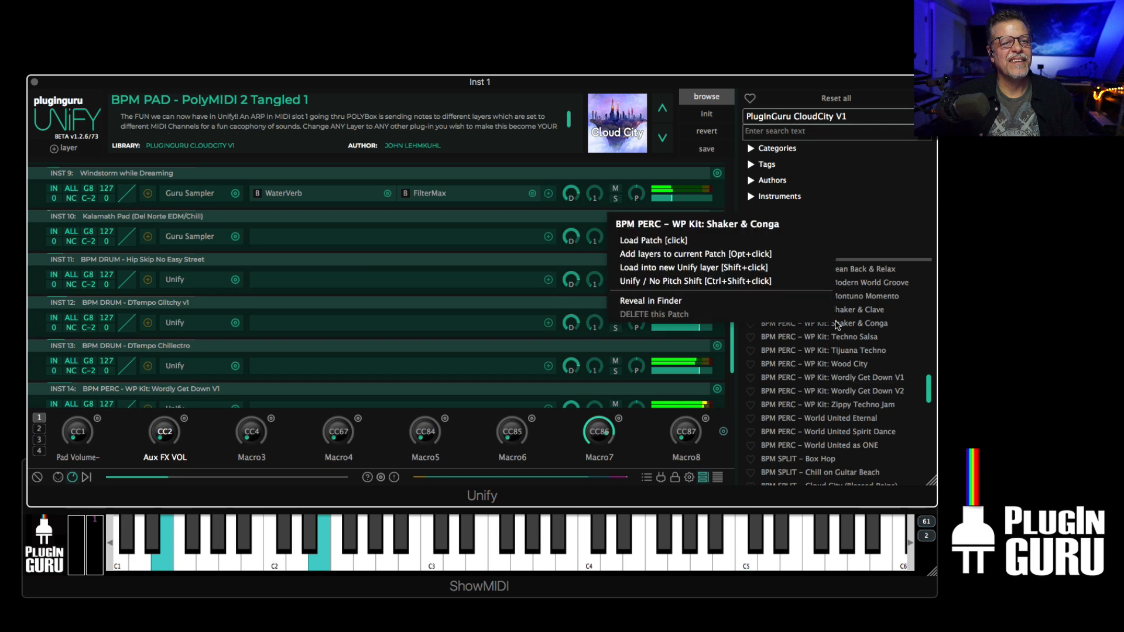
{"action": "left_click", "coordinate": [699, 282]}
{"action": "scroll", "coordinate": [650, 356], "scroll_direction": "down", "scroll_amount": 3}
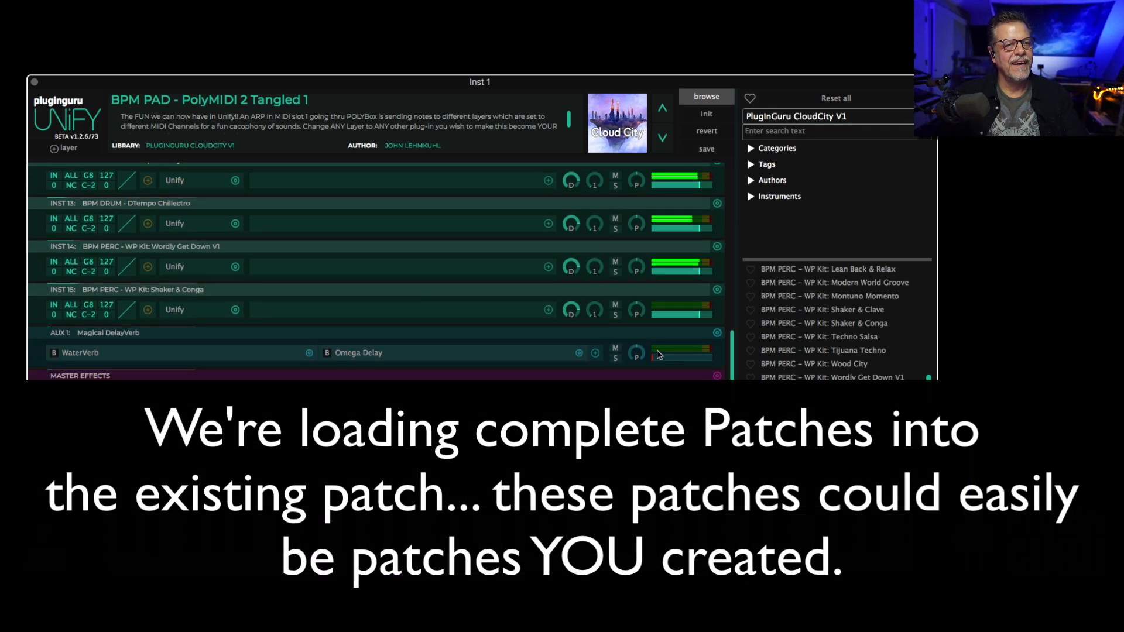
{"action": "left_click_drag", "start_coordinate": [700, 314], "coordinate": [703, 312]}
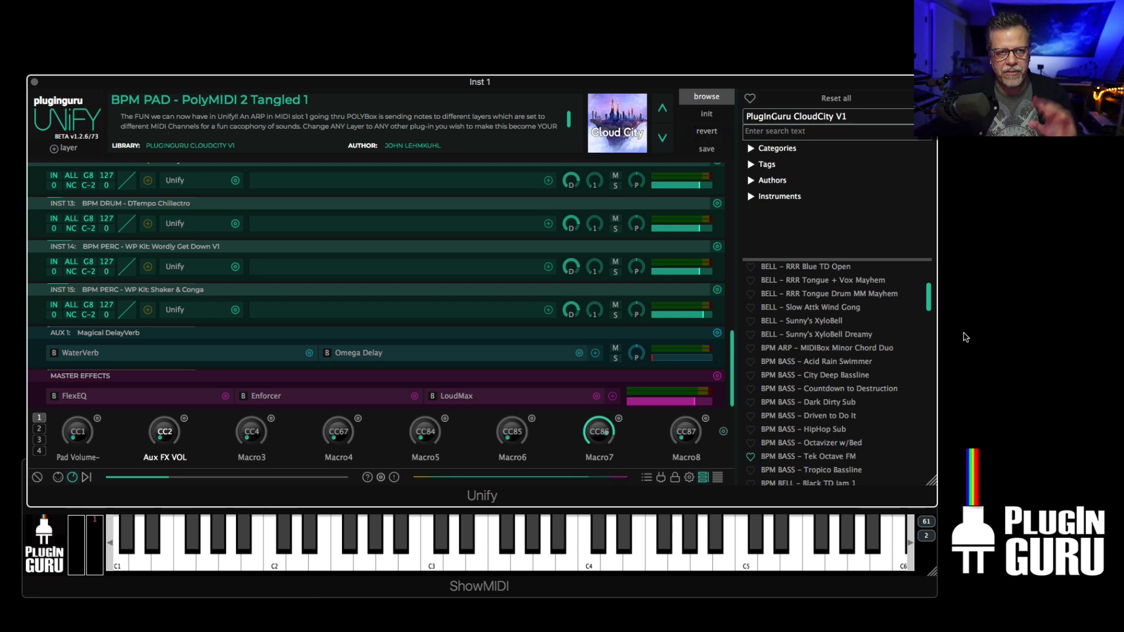
Load the patch BASS - Hollow Metallik FM from the PlugInGuru CloudCity V1 library
{"action": "scroll", "coordinate": [848, 309], "scroll_direction": "up", "scroll_amount": 10}
{"action": "scroll", "coordinate": [848, 310], "scroll_direction": "up", "scroll_amount": 5}
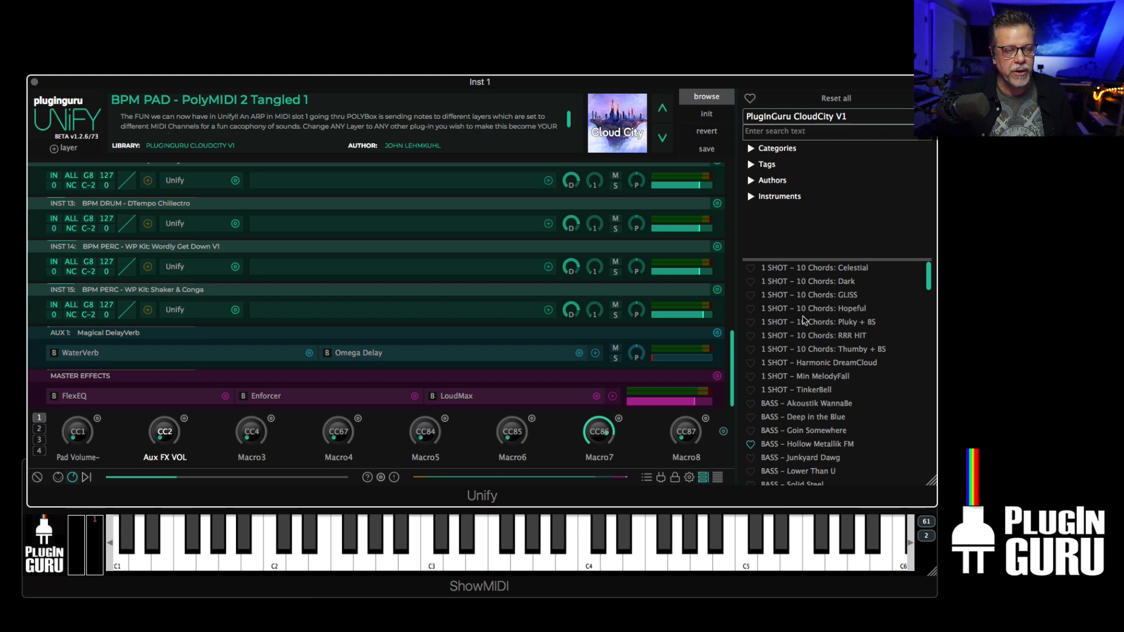
{"action": "left_click", "coordinate": [799, 445]}
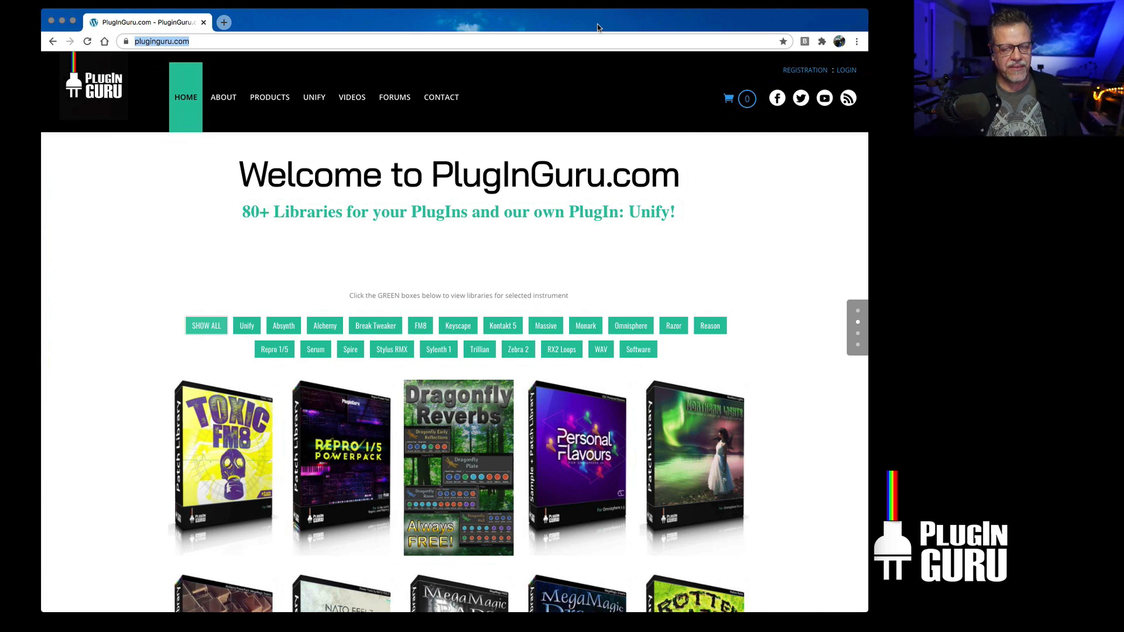
{"action": "mouse_move", "coordinate": [509, 501]}
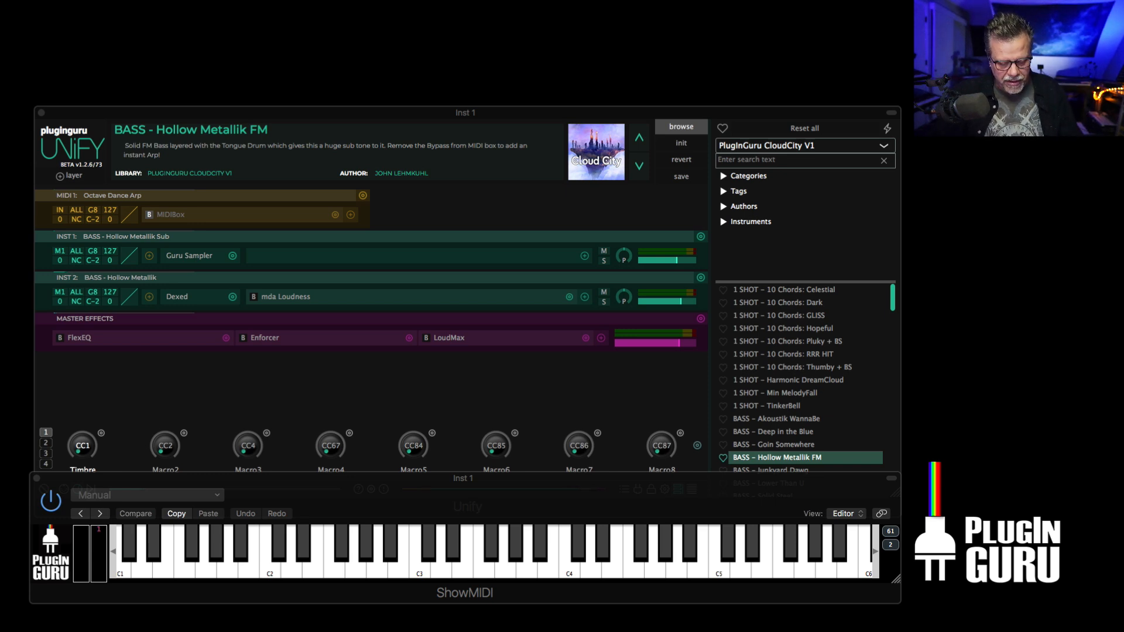
{"action": "left_click", "coordinate": [649, 404]}
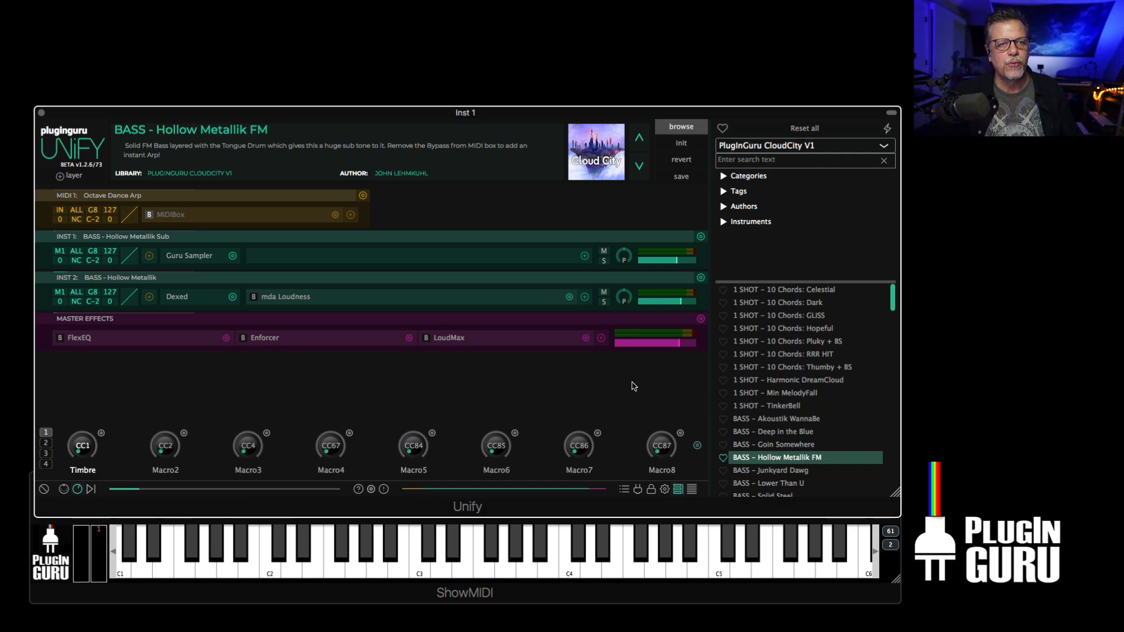
Compare the Hollow Metallik Sub and Hollow Metallik layers by soloing each, leaving only INST 2 soloed
{"action": "scroll", "coordinate": [784, 454], "scroll_direction": "down", "scroll_amount": 4}
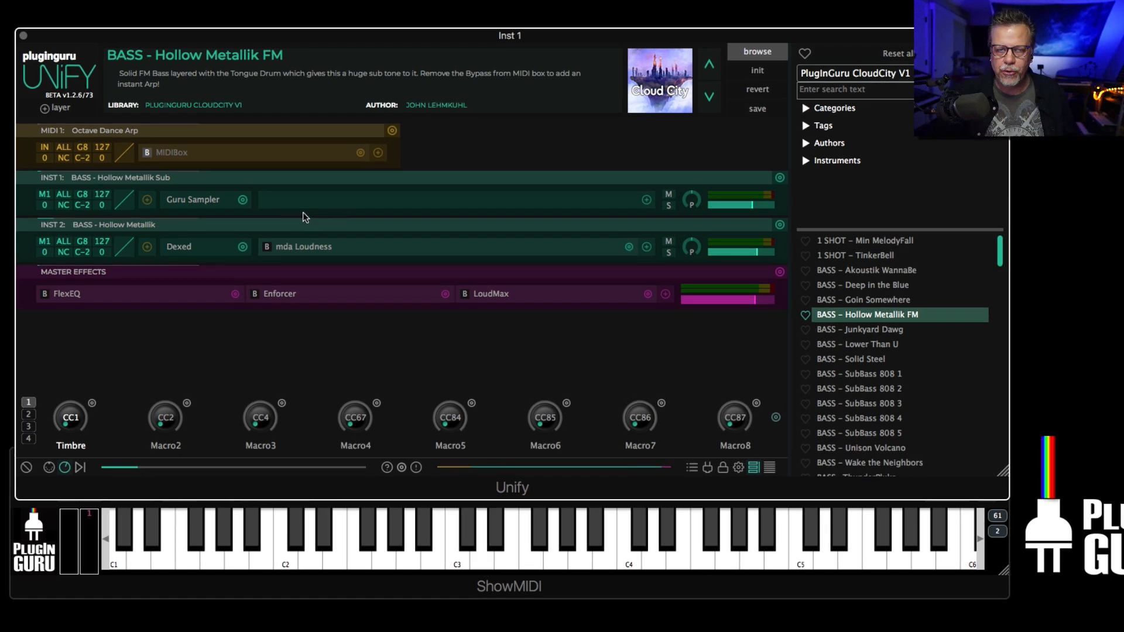
{"action": "left_click", "coordinate": [668, 205]}
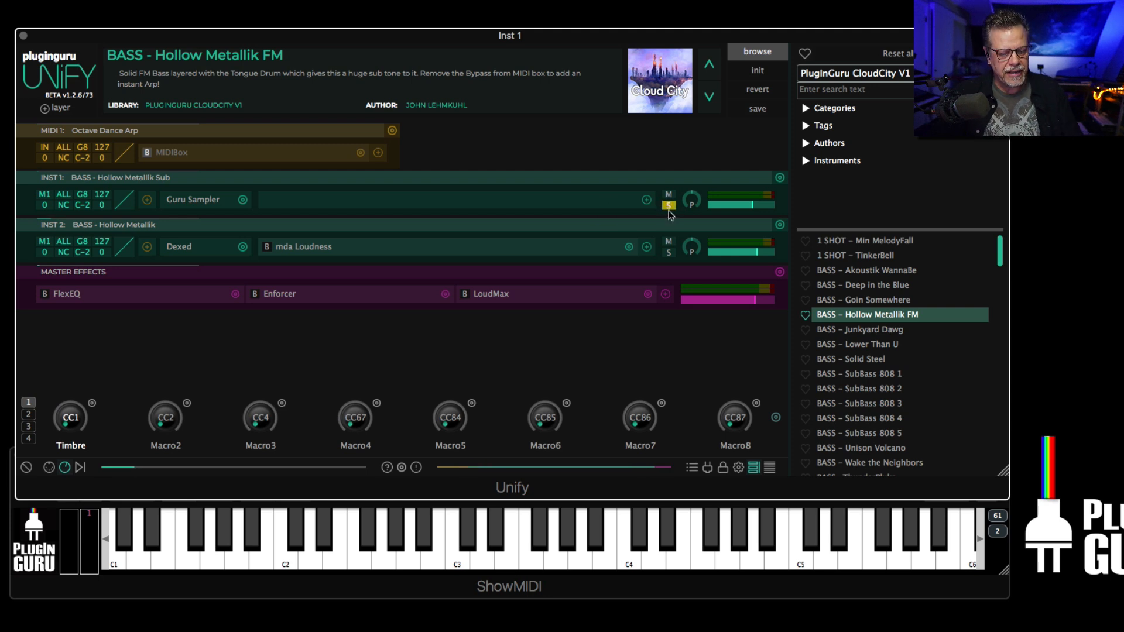
{"action": "left_click", "coordinate": [668, 253]}
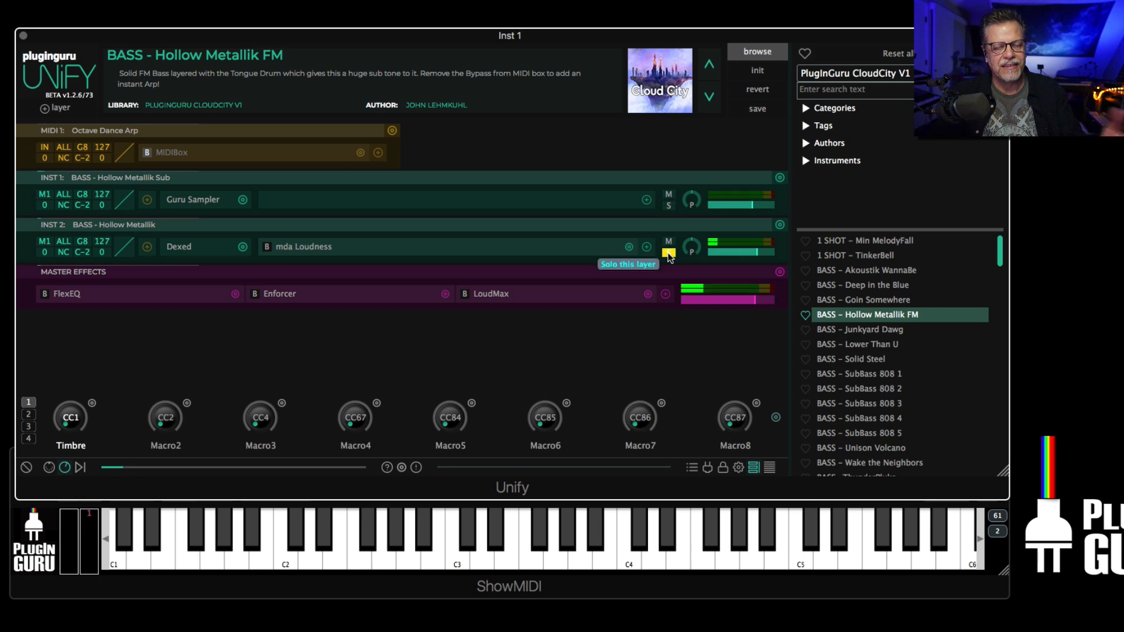
{"action": "left_click", "coordinate": [668, 206]}
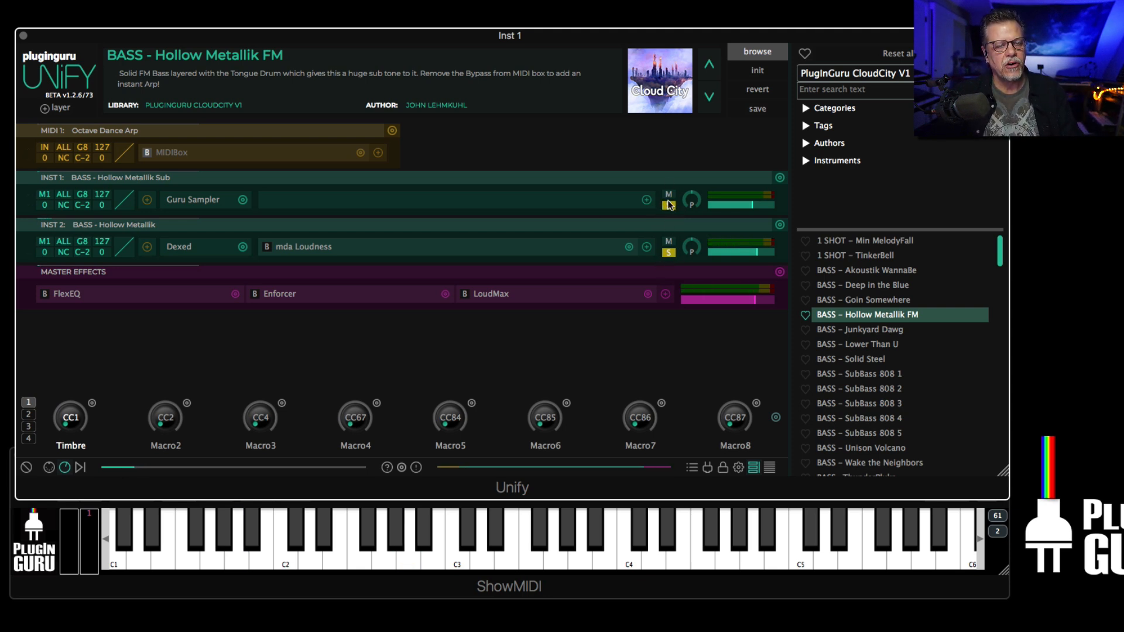
{"action": "left_click", "coordinate": [669, 205]}
{"action": "left_click", "coordinate": [668, 205]}
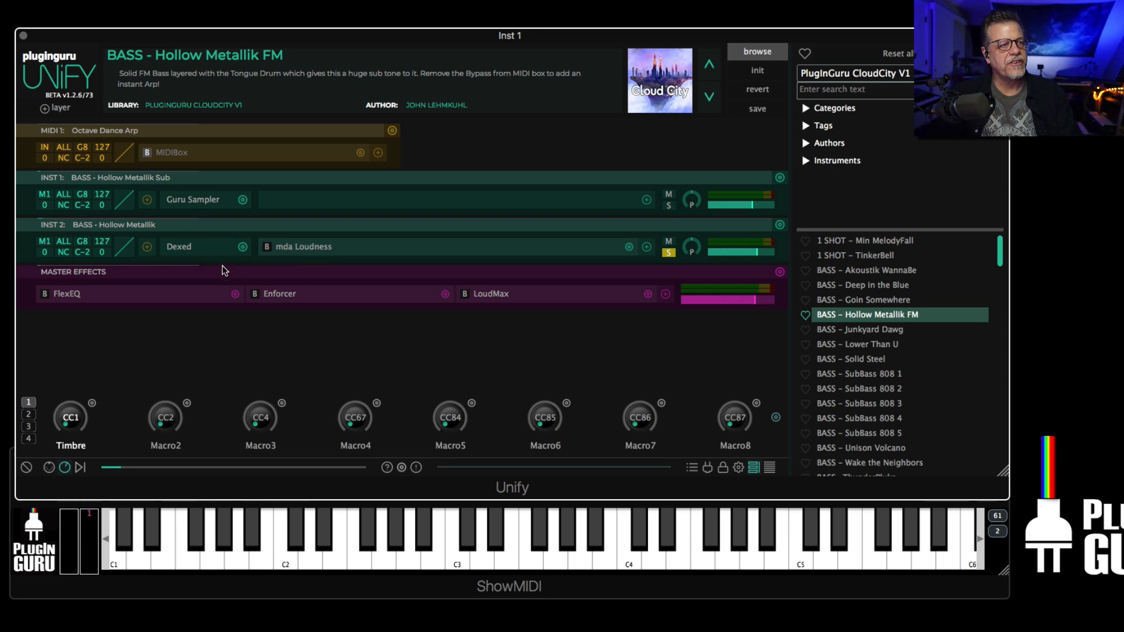
Open the Dexed synth on INST 2 and set operator 5's coarse frequency to 22
{"action": "double_click", "coordinate": [176, 247]}
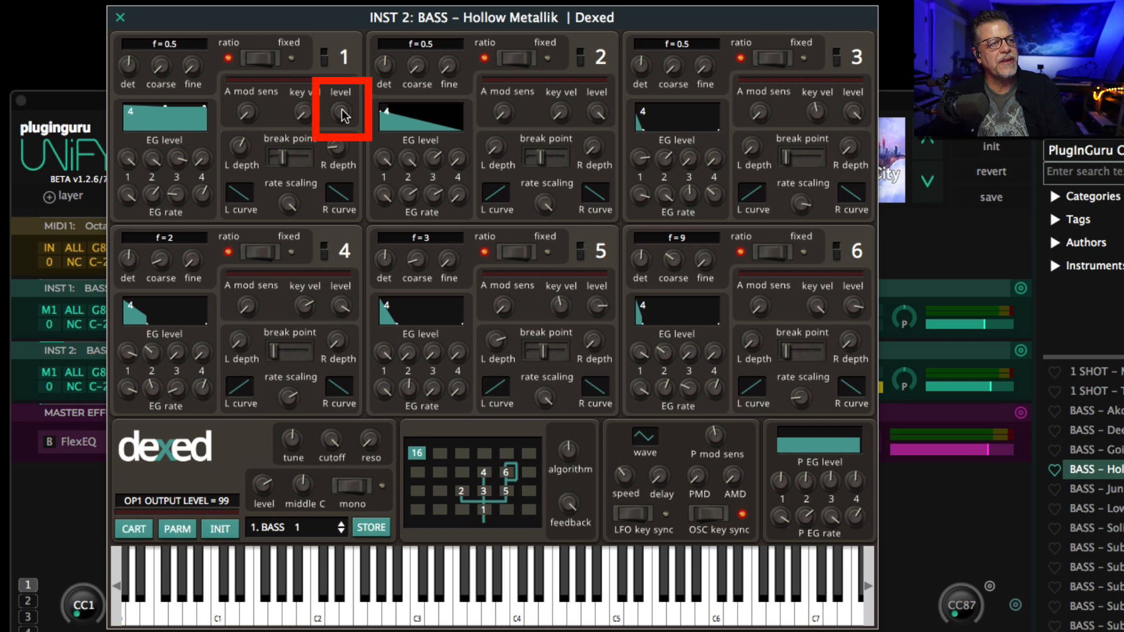
{"action": "mouse_move", "coordinate": [342, 130]}
{"action": "left_mouse_down"}
{"action": "mouse_move", "coordinate": [338, 408]}
{"action": "mouse_move", "coordinate": [334, 110]}
{"action": "left_mouse_up"}
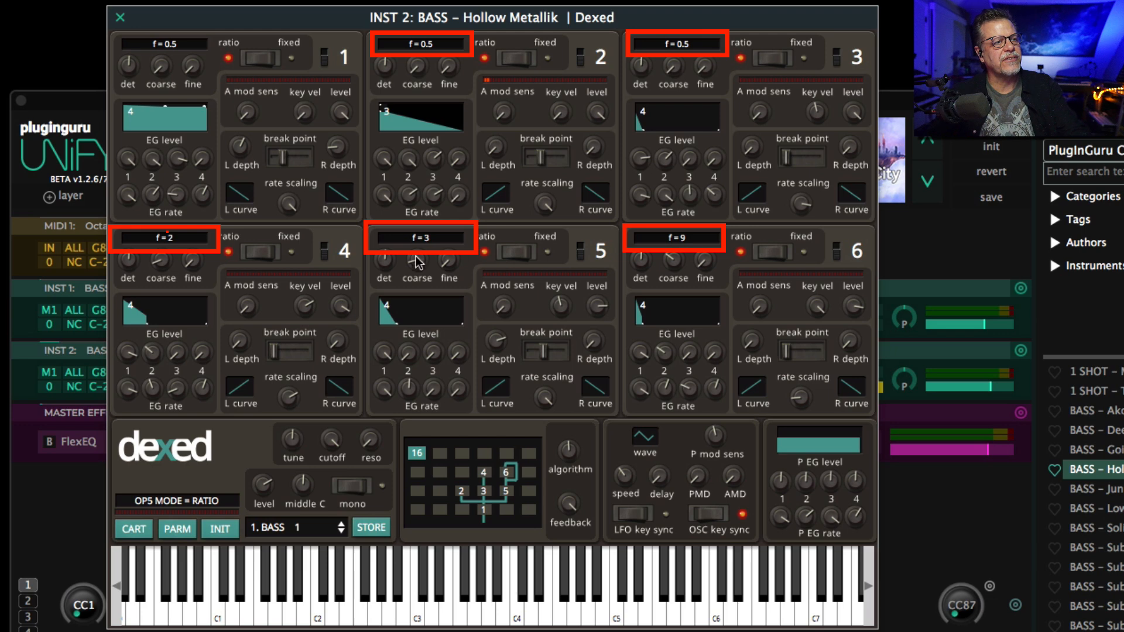
{"action": "left_click_drag", "start_coordinate": [419, 270], "coordinate": [443, 181]}
{"action": "left_click_drag", "start_coordinate": [419, 267], "coordinate": [427, 218]}
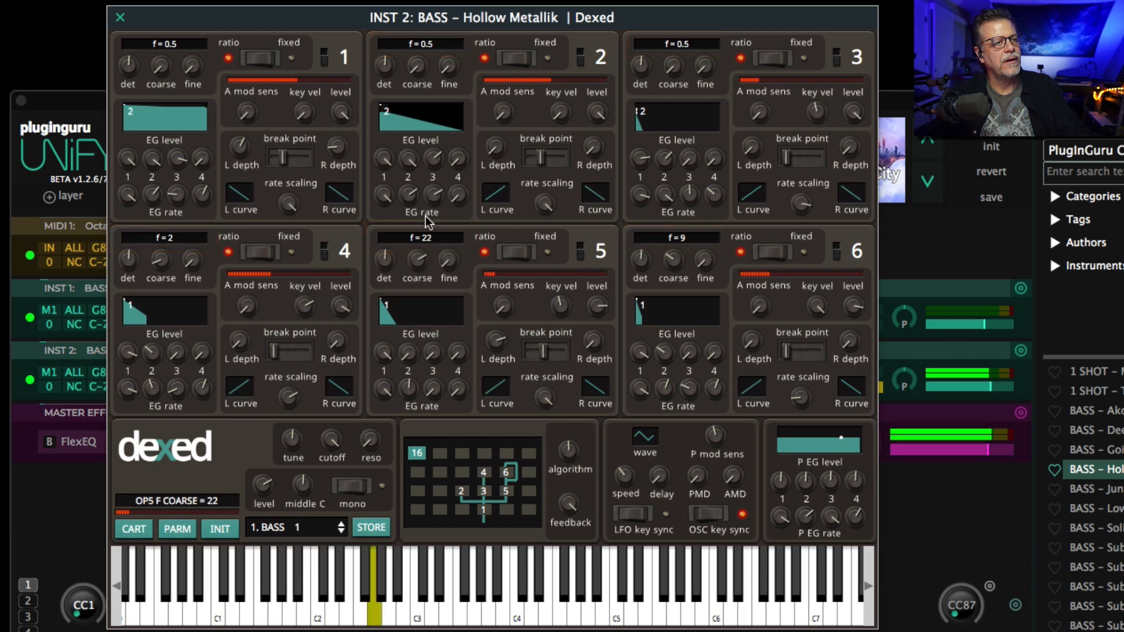
Raise operator 5's output level in Dexed, set operator 6's coarse frequency to 16, and close the synth editor
{"action": "left_click_drag", "start_coordinate": [600, 299], "coordinate": [602, 290]}
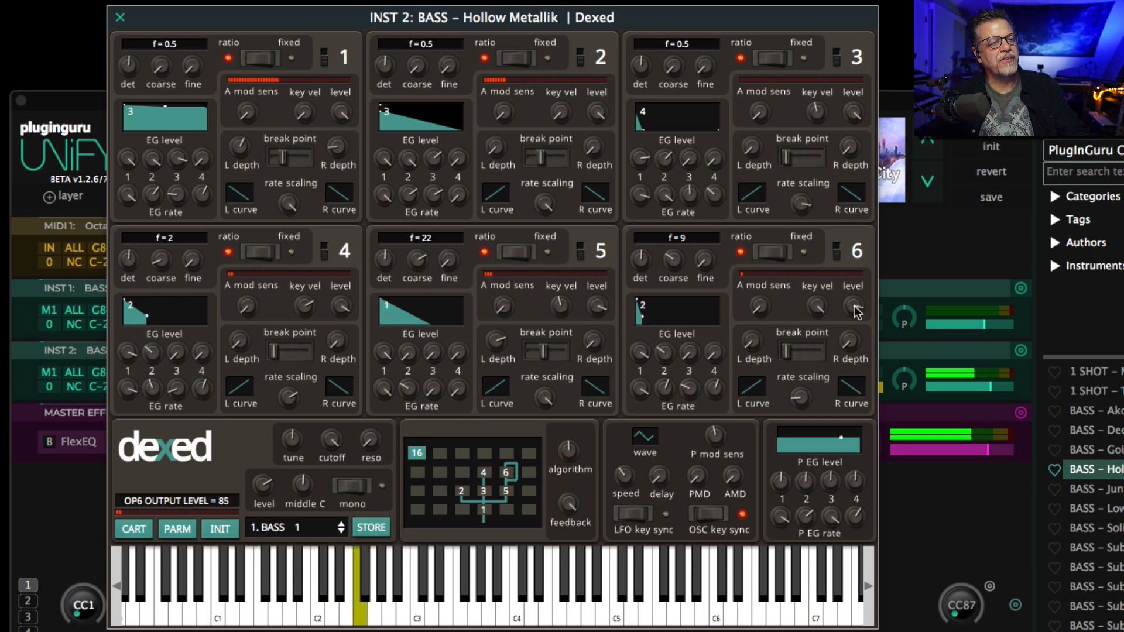
{"action": "left_click_drag", "start_coordinate": [673, 259], "coordinate": [689, 233]}
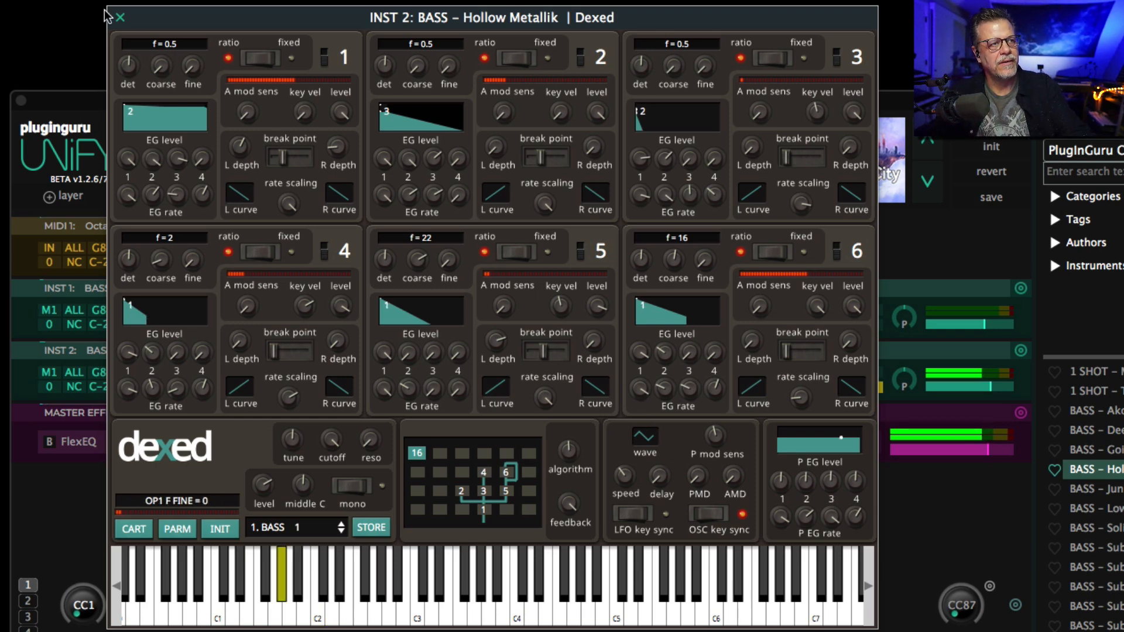
{"action": "left_click", "coordinate": [120, 18]}
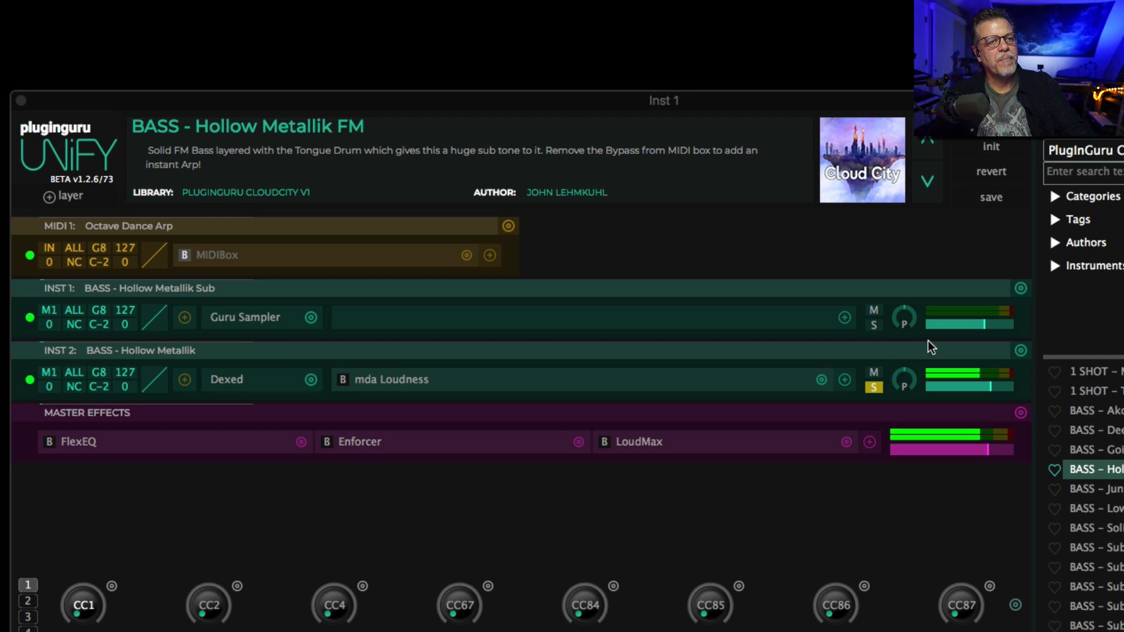
Solo INST 1, change its Guru Sampler sound to BASS - SubBass 1, and remove the solo after listening
{"action": "left_click", "coordinate": [878, 326]}
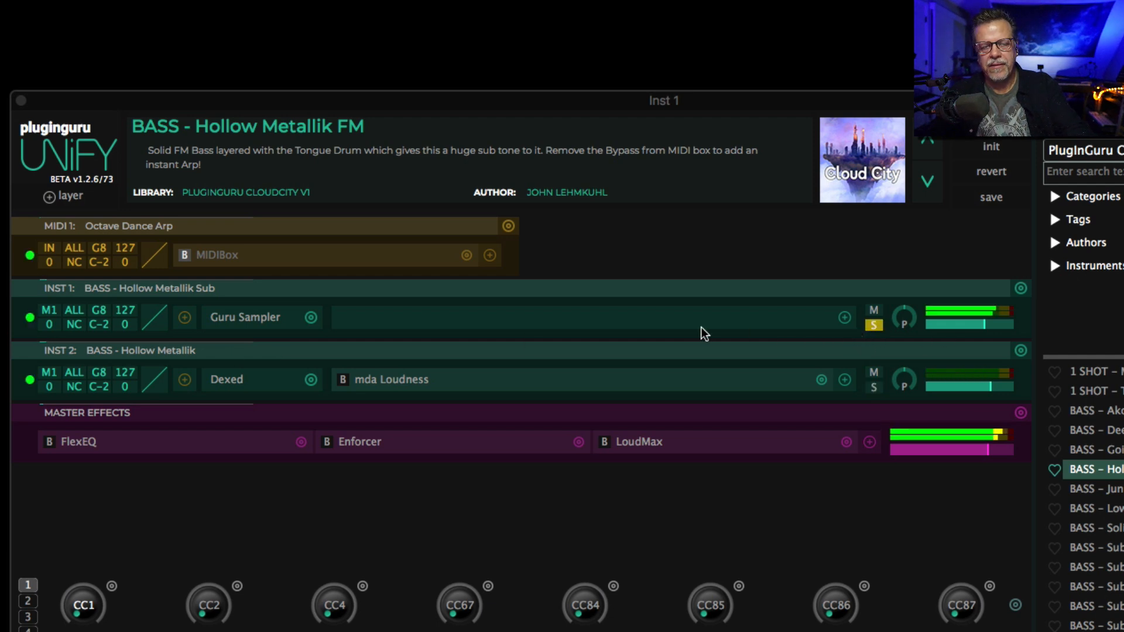
{"action": "double_click", "coordinate": [258, 319]}
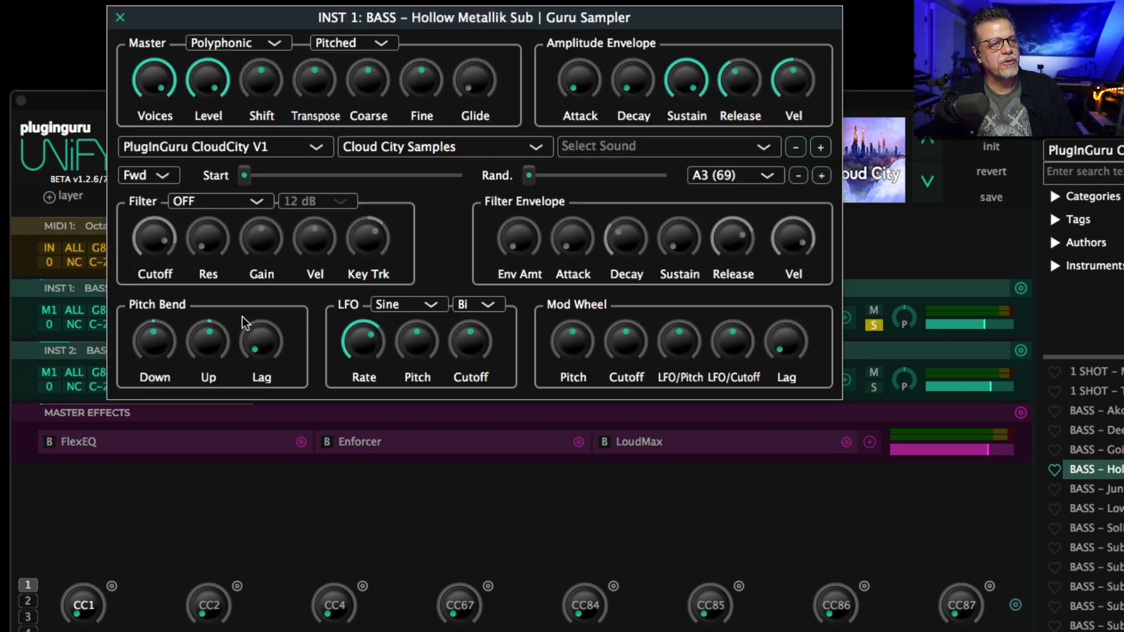
{"action": "left_click", "coordinate": [622, 152]}
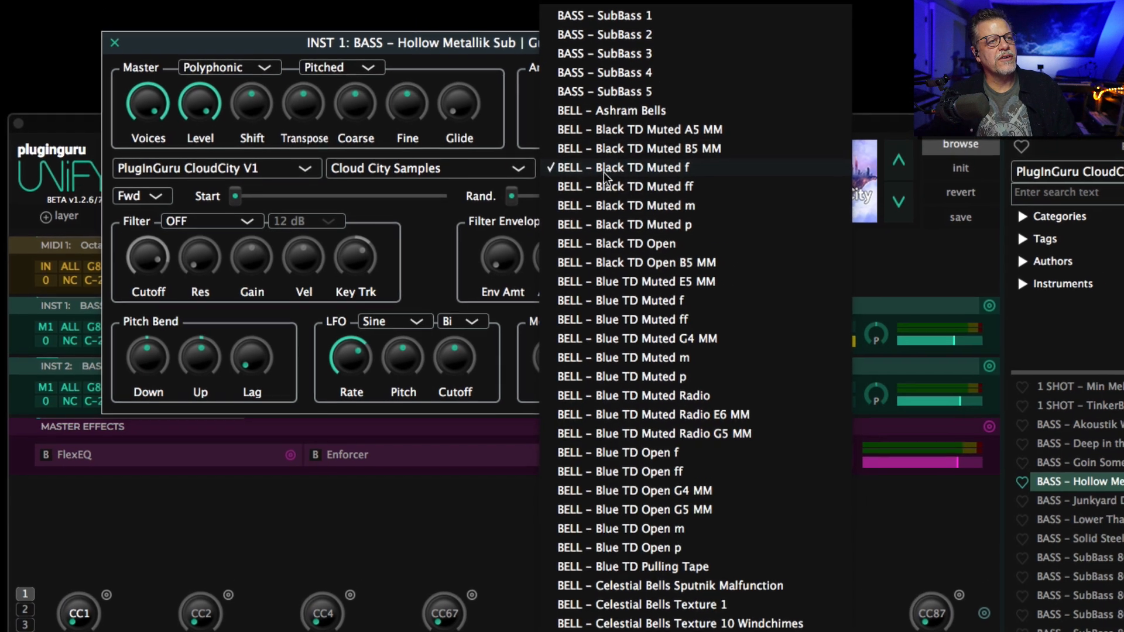
{"action": "left_click", "coordinate": [620, 22]}
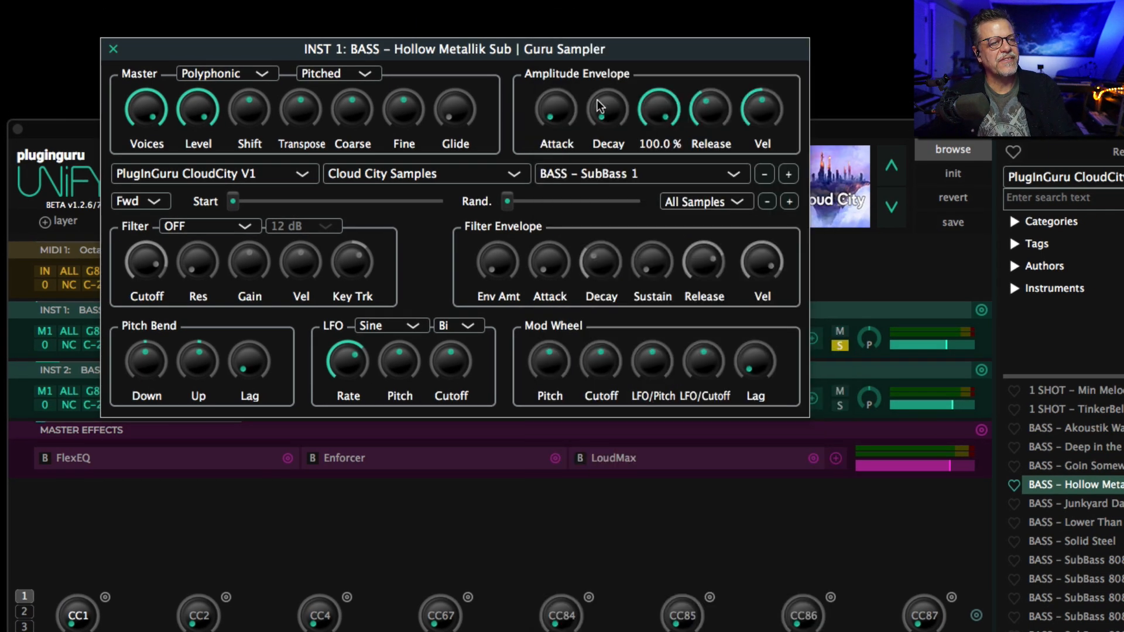
{"action": "left_click", "coordinate": [114, 49]}
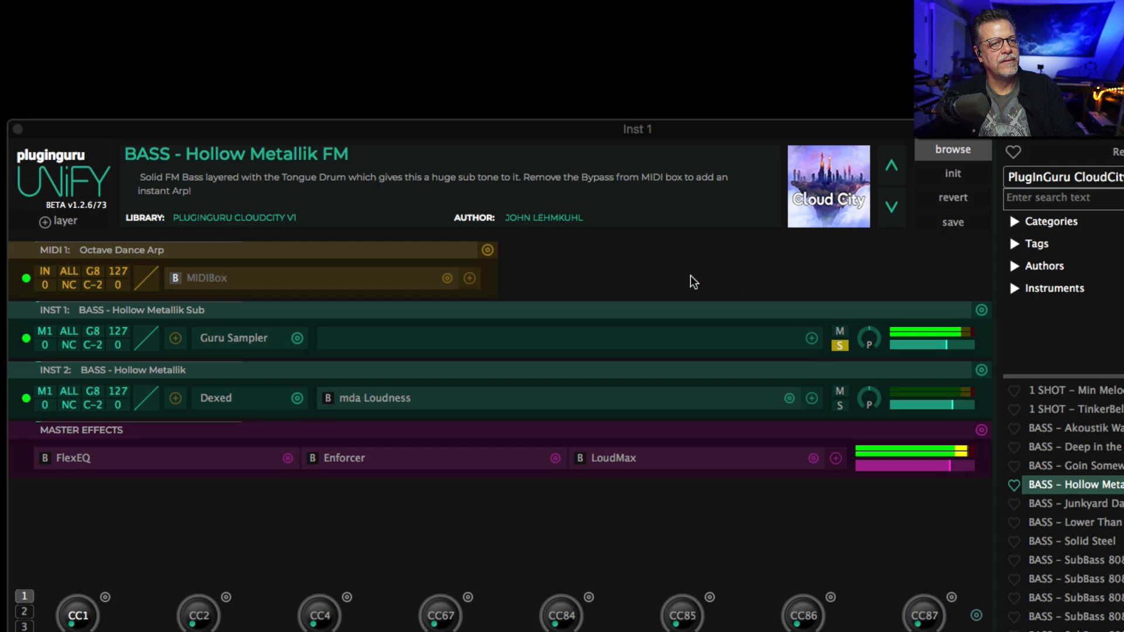
{"action": "left_click", "coordinate": [839, 345]}
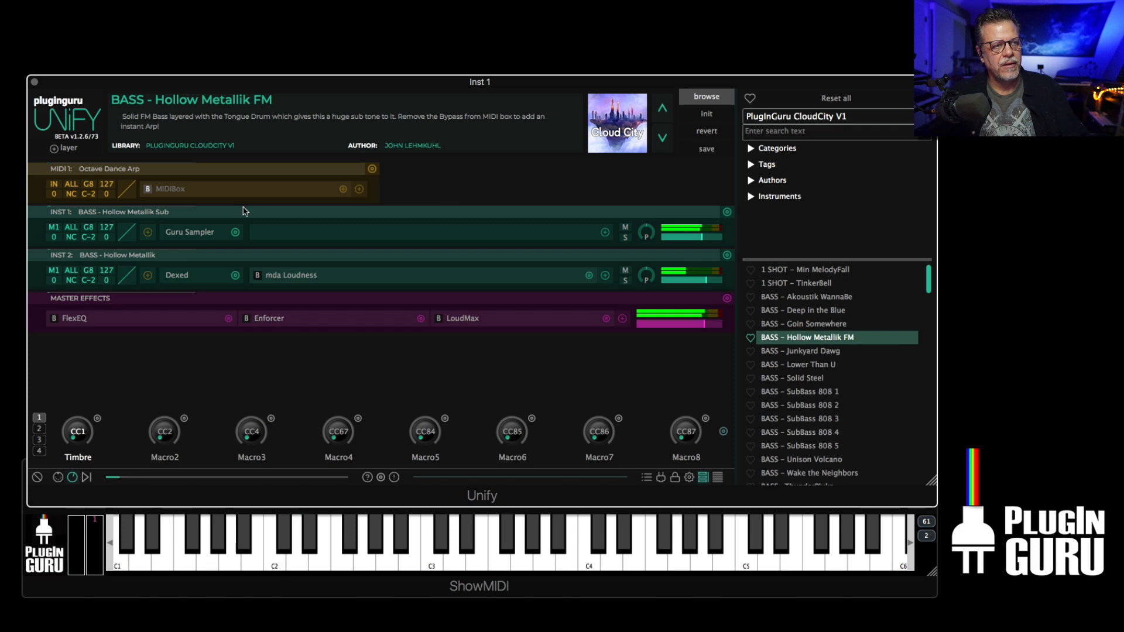
Open the Guru Sampler on INST 1 and change its sound to VOX - F - Granular Dooobie
{"action": "left_click", "coordinate": [187, 233]}
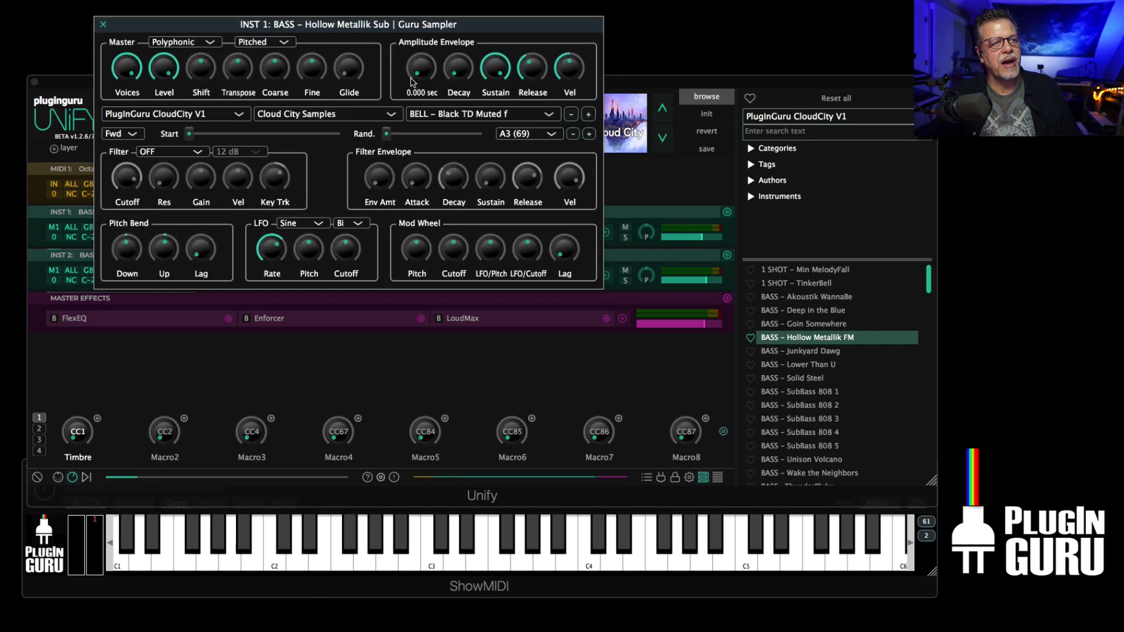
{"action": "left_click", "coordinate": [469, 117]}
{"action": "scroll", "coordinate": [480, 480], "scroll_direction": "down", "scroll_amount": 20}
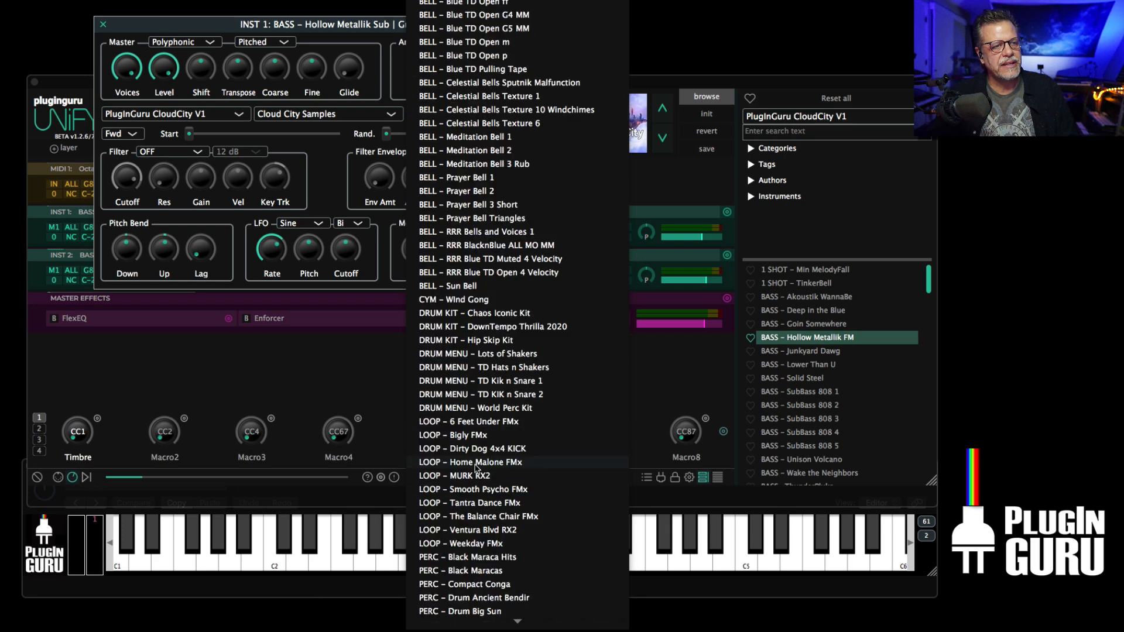
{"action": "scroll", "coordinate": [473, 465], "scroll_direction": "up", "scroll_amount": 6}
{"action": "scroll", "coordinate": [466, 467], "scroll_direction": "down", "scroll_amount": 6}
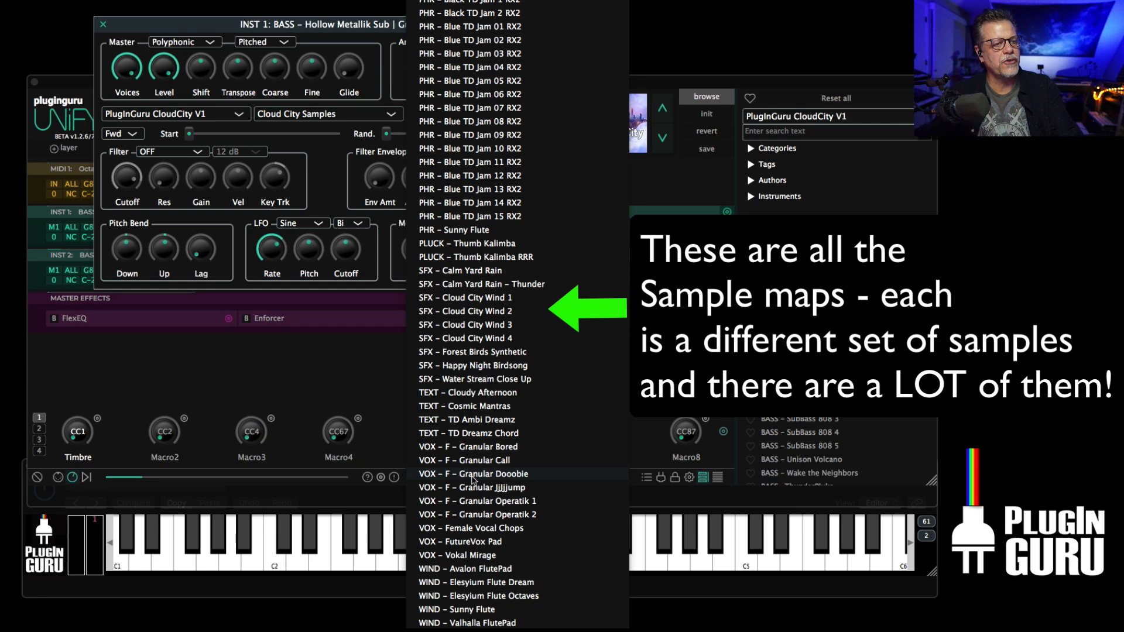
{"action": "left_click", "coordinate": [473, 475]}
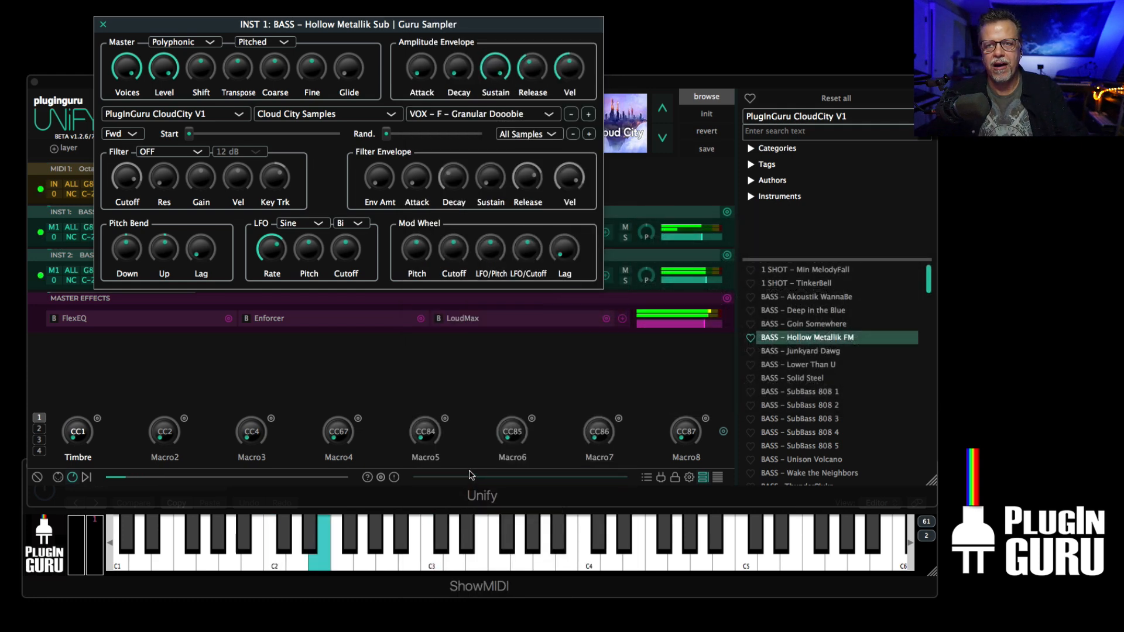
Advance the sampler sound to VOX - F - Granular Operatik 1 and move the sample start point further in
{"action": "left_click", "coordinate": [588, 114]}
{"action": "left_click", "coordinate": [588, 114]}
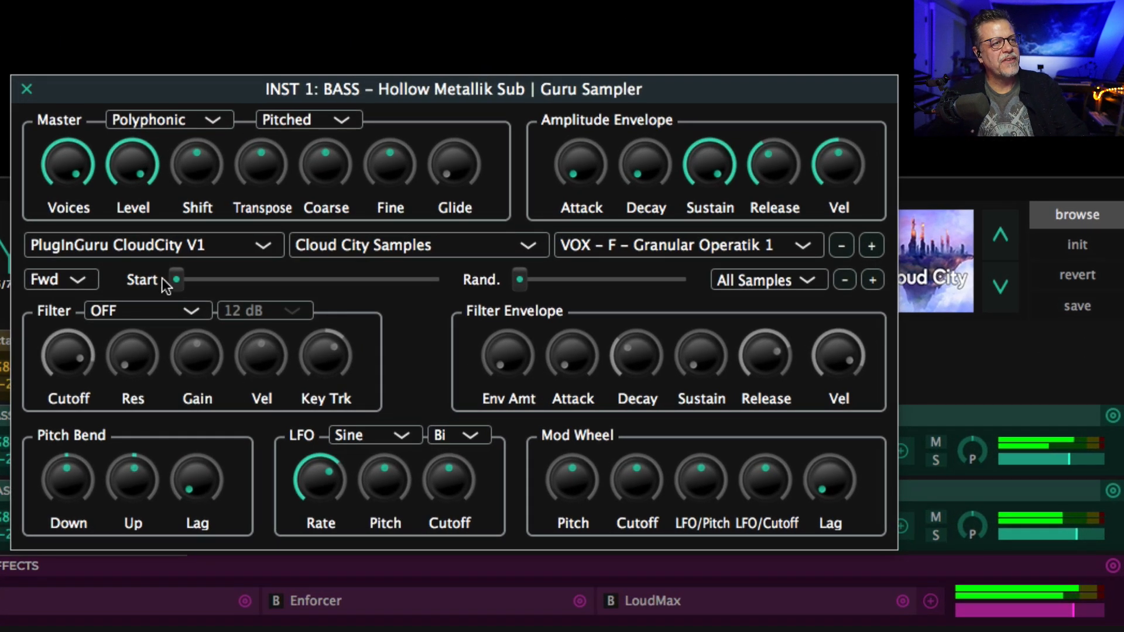
{"action": "left_click_drag", "start_coordinate": [173, 285], "coordinate": [219, 286]}
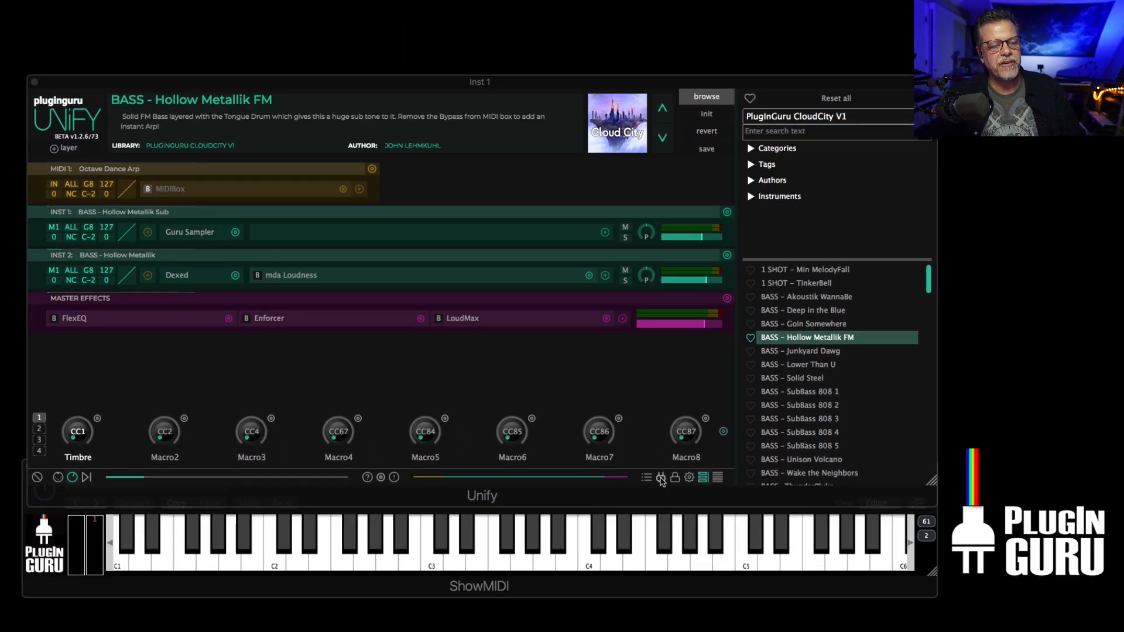
Open the known plug-ins list, view its scan and removal operations, and close the list
{"action": "left_click", "coordinate": [661, 478]}
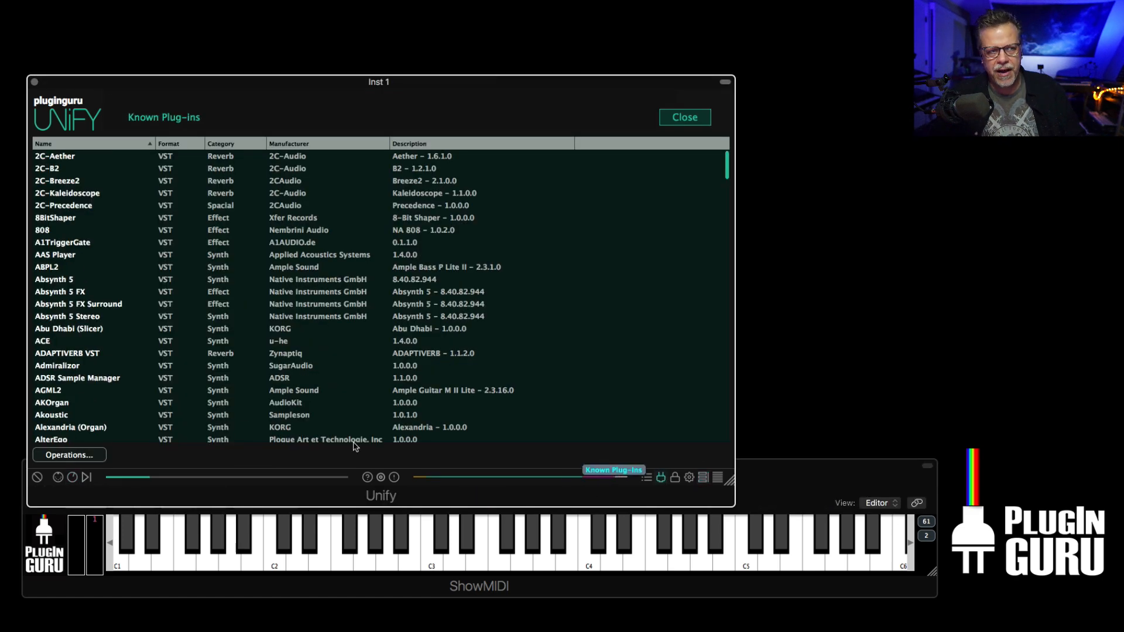
{"action": "left_click", "coordinate": [69, 456]}
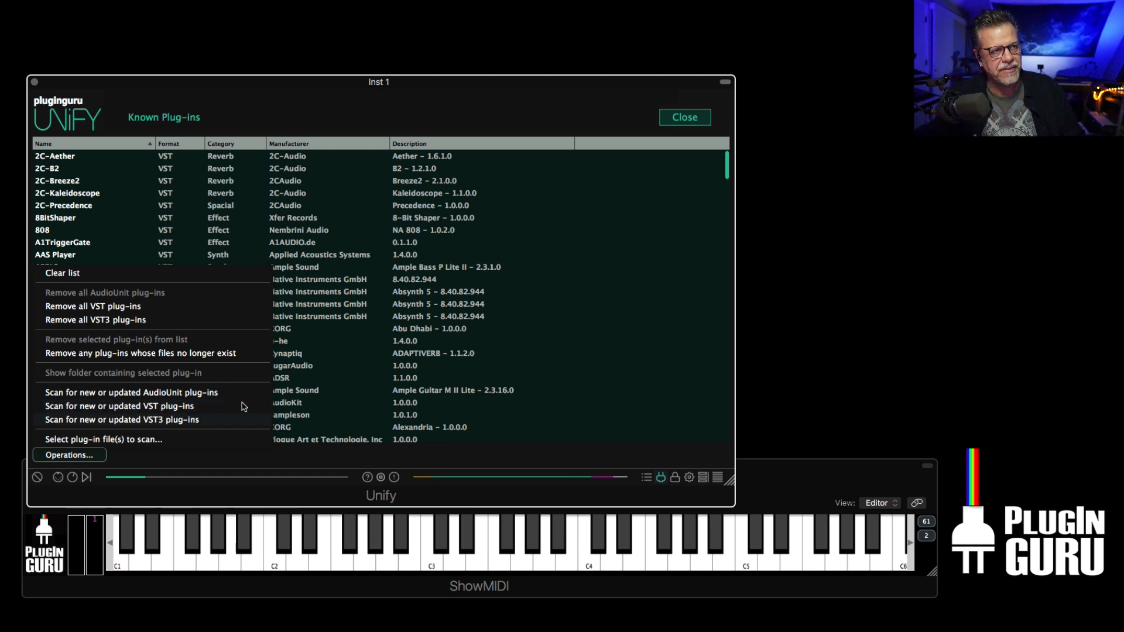
{"action": "left_click", "coordinate": [683, 120]}
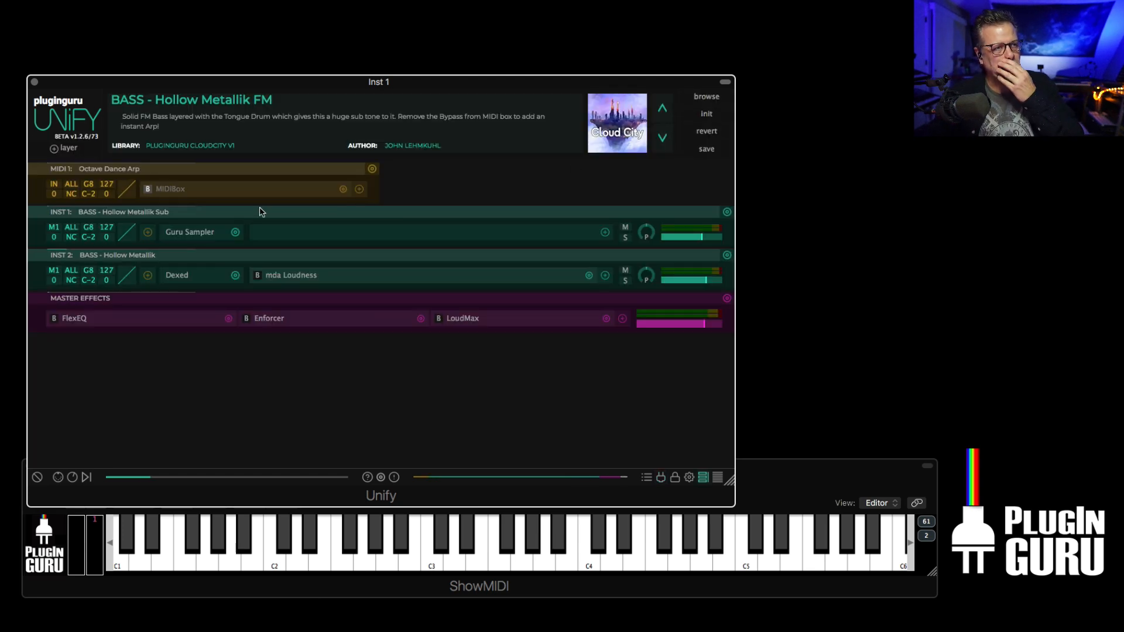
Add an empty instrument layer to the BASS - Hollow Metallik FM patch
{"action": "left_click", "coordinate": [54, 147]}
{"action": "mouse_move", "coordinate": [120, 160]}
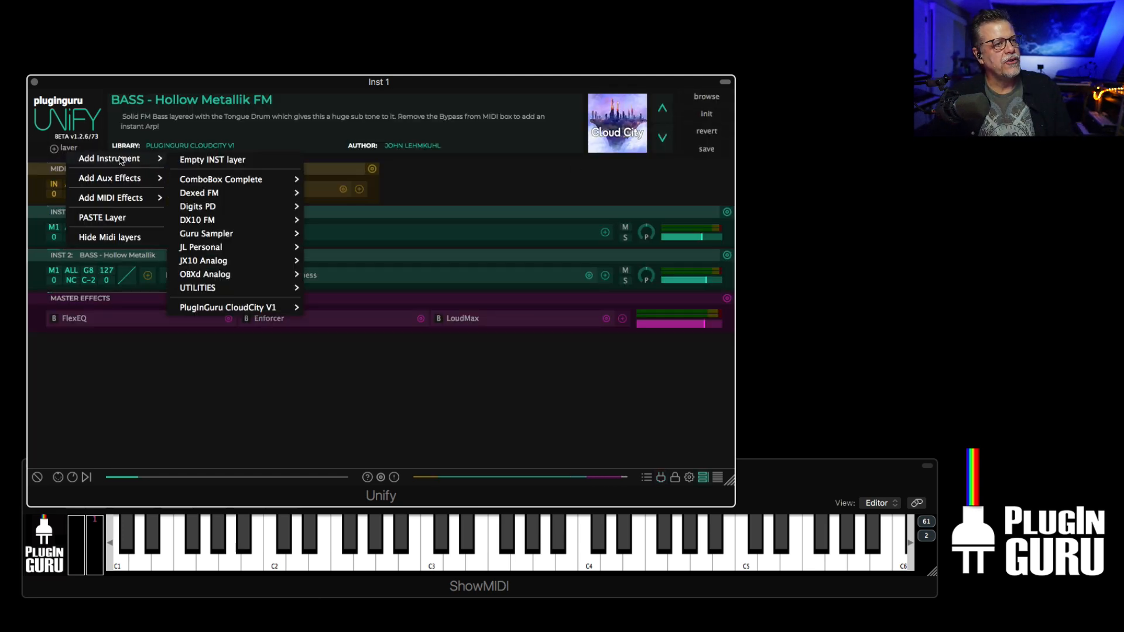
{"action": "left_click", "coordinate": [230, 161]}
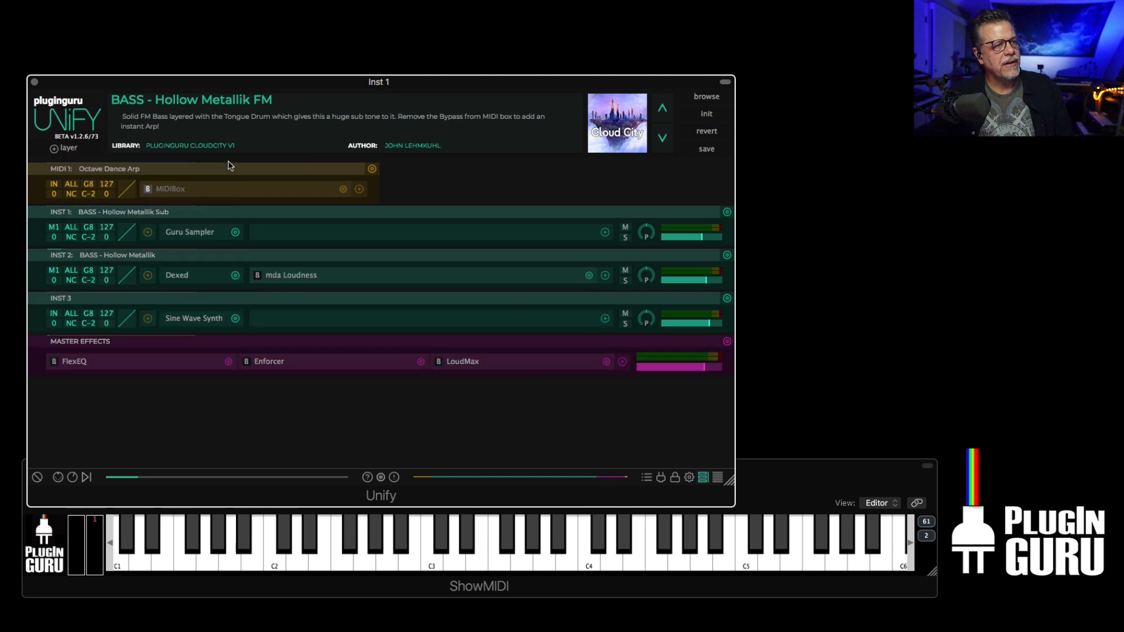
Swap the Sine Wave Synth on INST 3 for u-he's Hive
{"action": "left_click", "coordinate": [235, 319]}
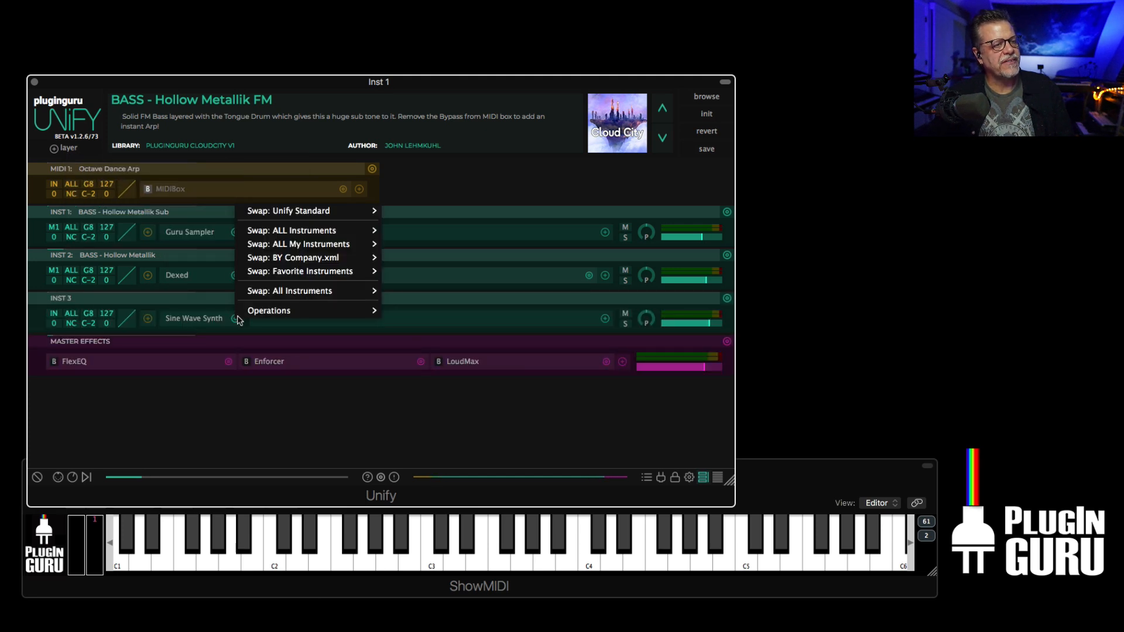
{"action": "mouse_move", "coordinate": [289, 296]}
{"action": "scroll", "coordinate": [485, 267], "scroll_direction": "down", "scroll_amount": 10}
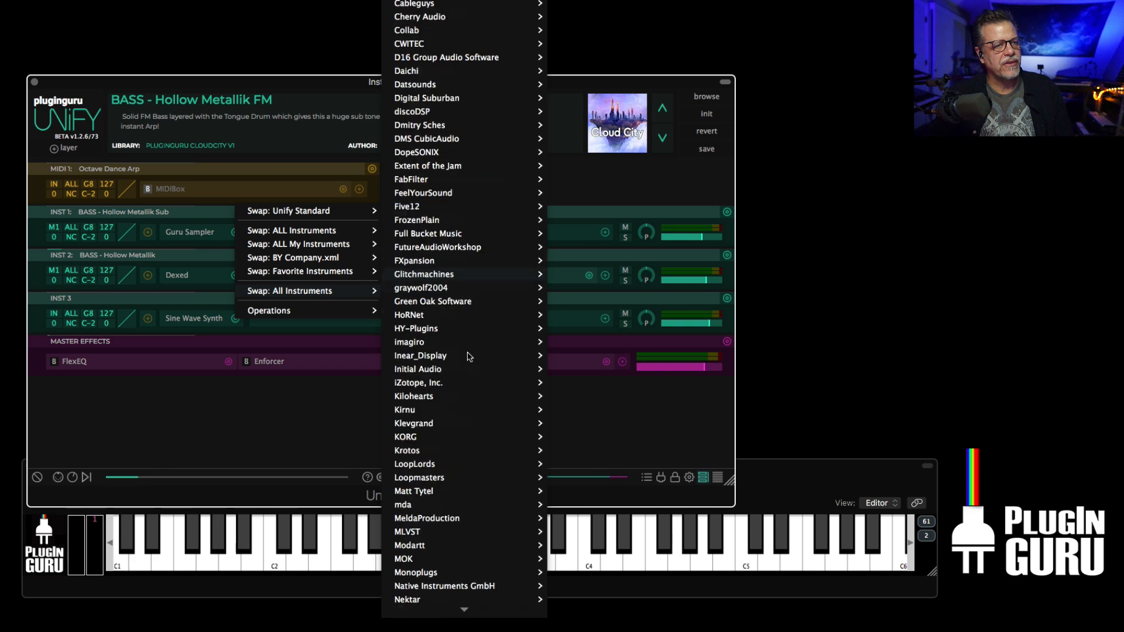
{"action": "mouse_move", "coordinate": [460, 336]}
{"action": "scroll", "coordinate": [460, 335], "scroll_direction": "down", "scroll_amount": 10}
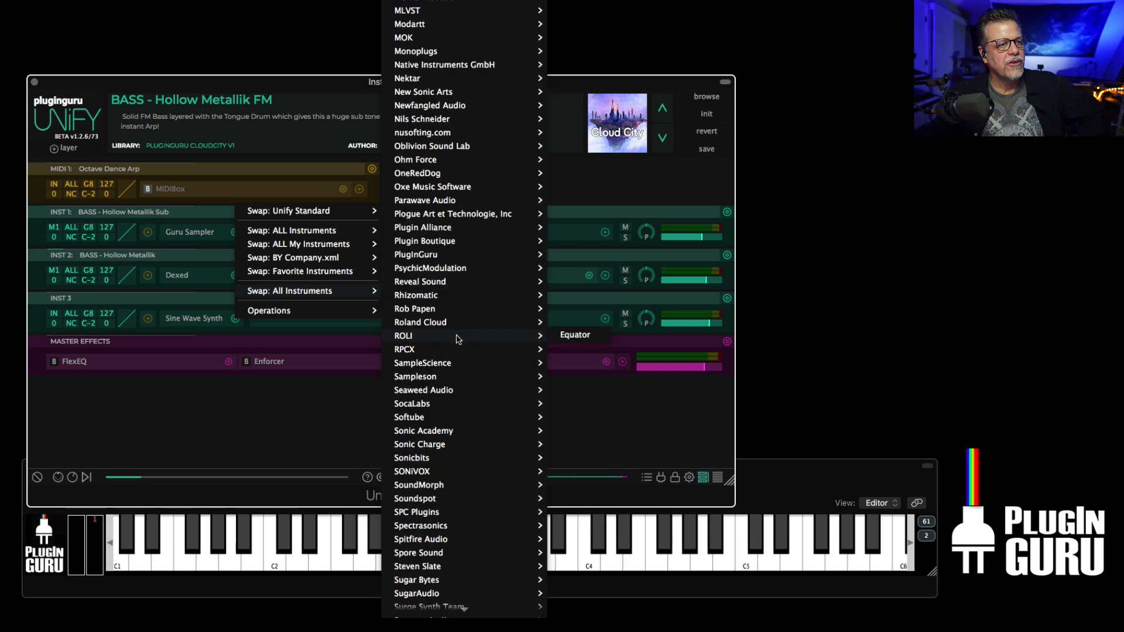
{"action": "mouse_move", "coordinate": [442, 463]}
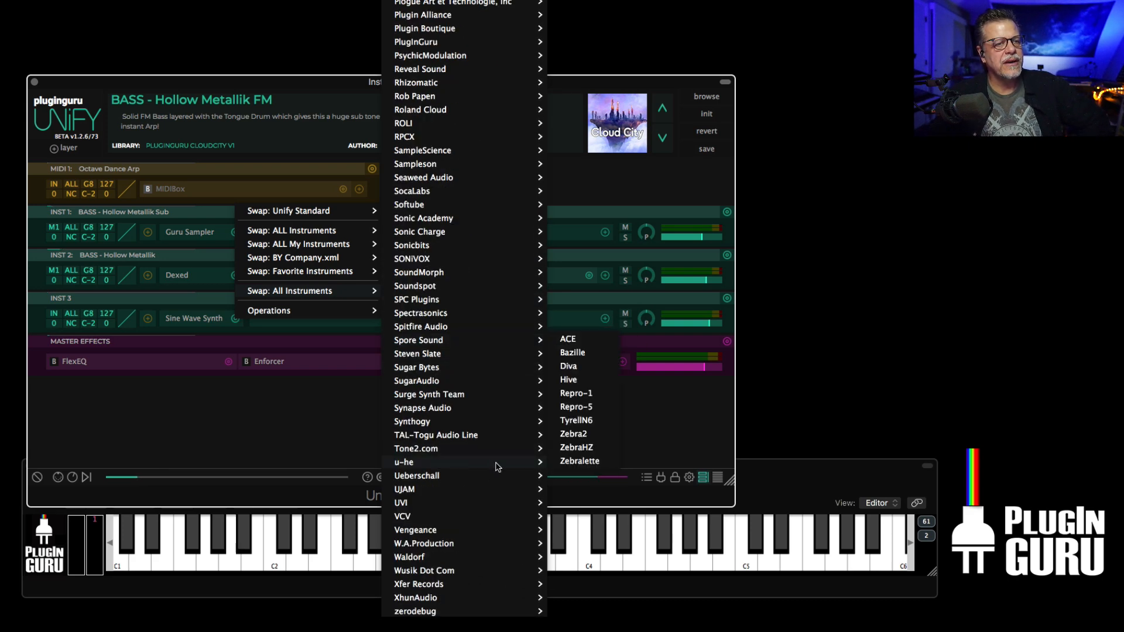
{"action": "left_click", "coordinate": [585, 382]}
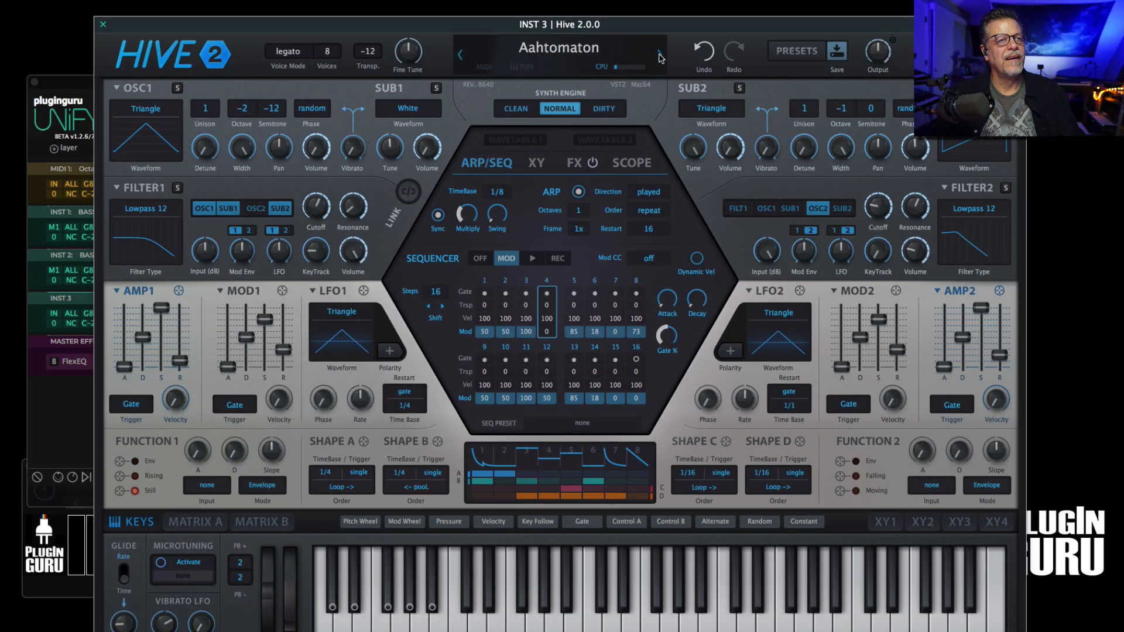
Step through Hive's presets to Big Sky 1 and close the synth editor
{"action": "left_click", "coordinate": [660, 54]}
{"action": "left_click", "coordinate": [659, 54]}
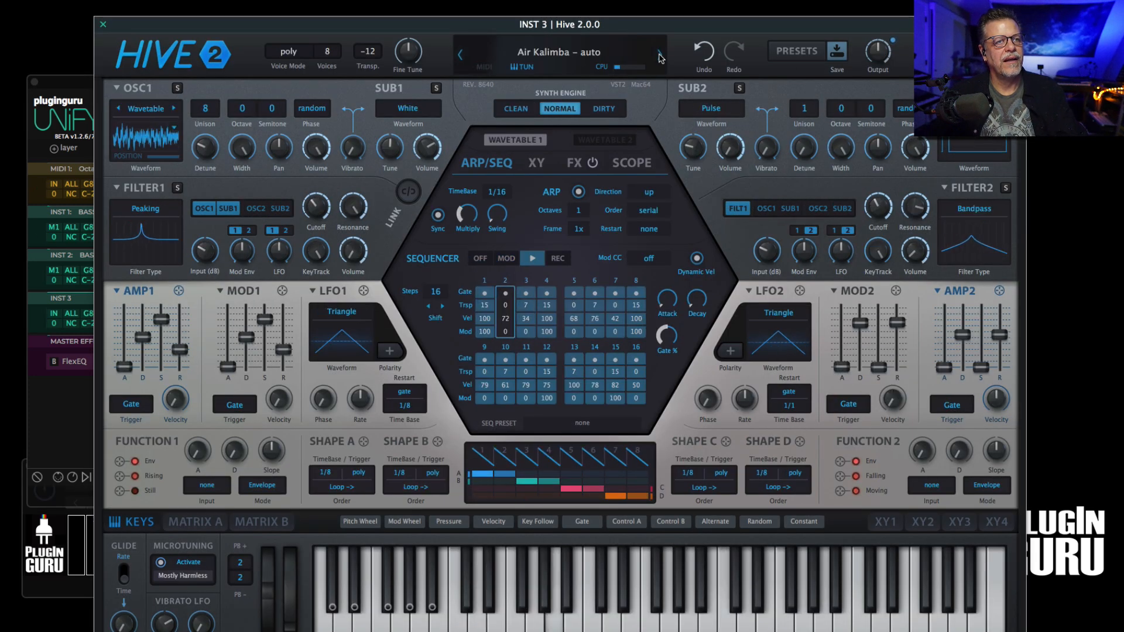
{"action": "left_click", "coordinate": [660, 55]}
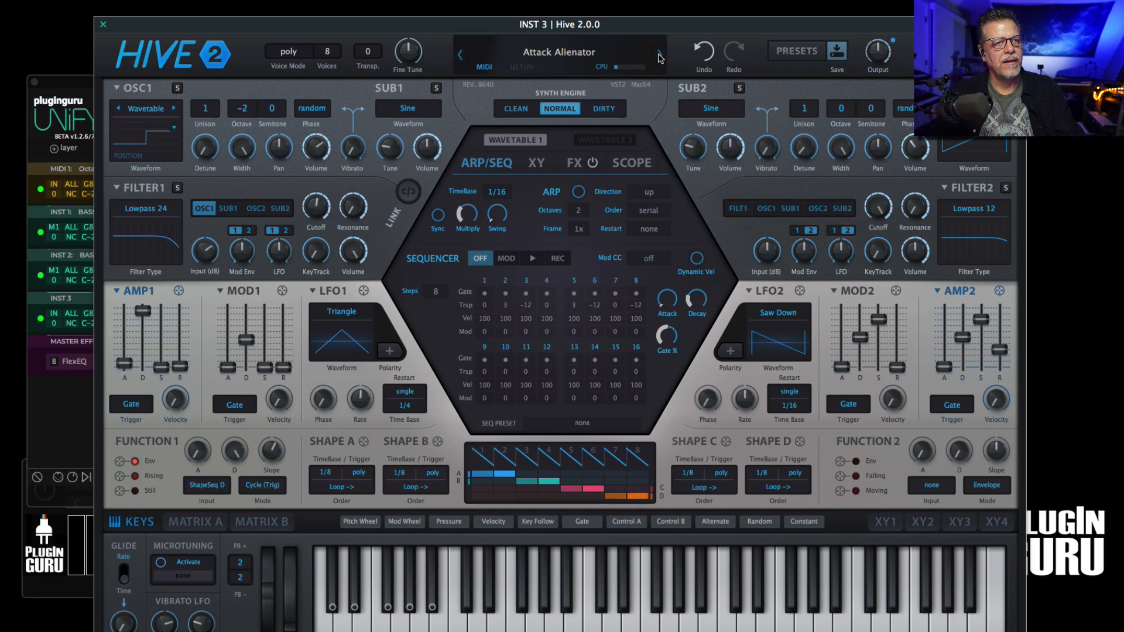
{"action": "left_click", "coordinate": [660, 54]}
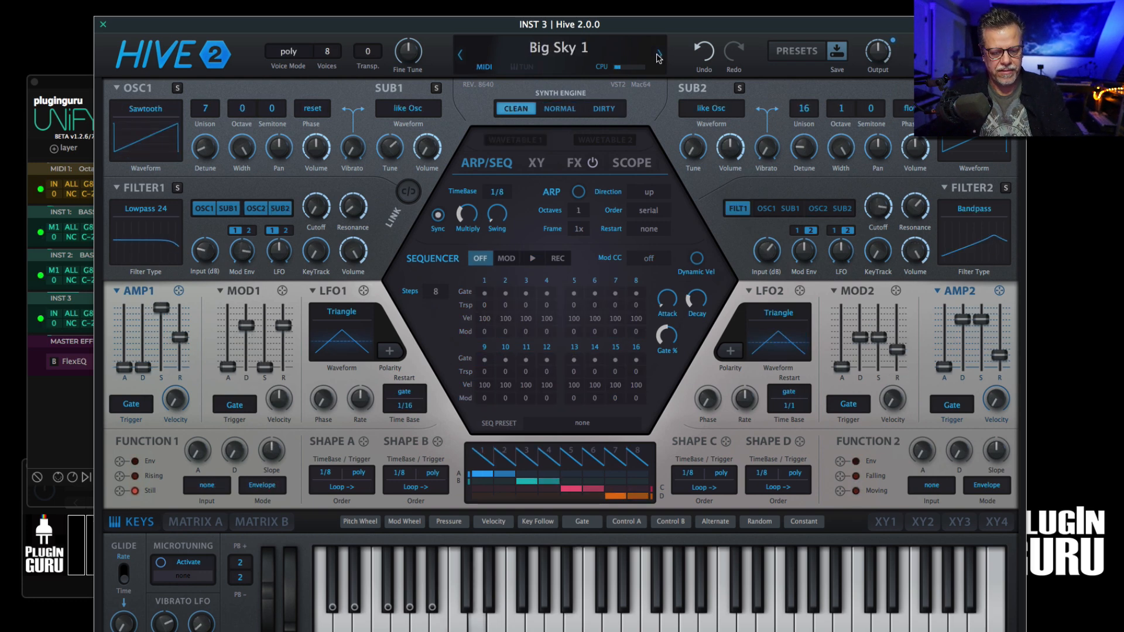
{"action": "left_click", "coordinate": [103, 24]}
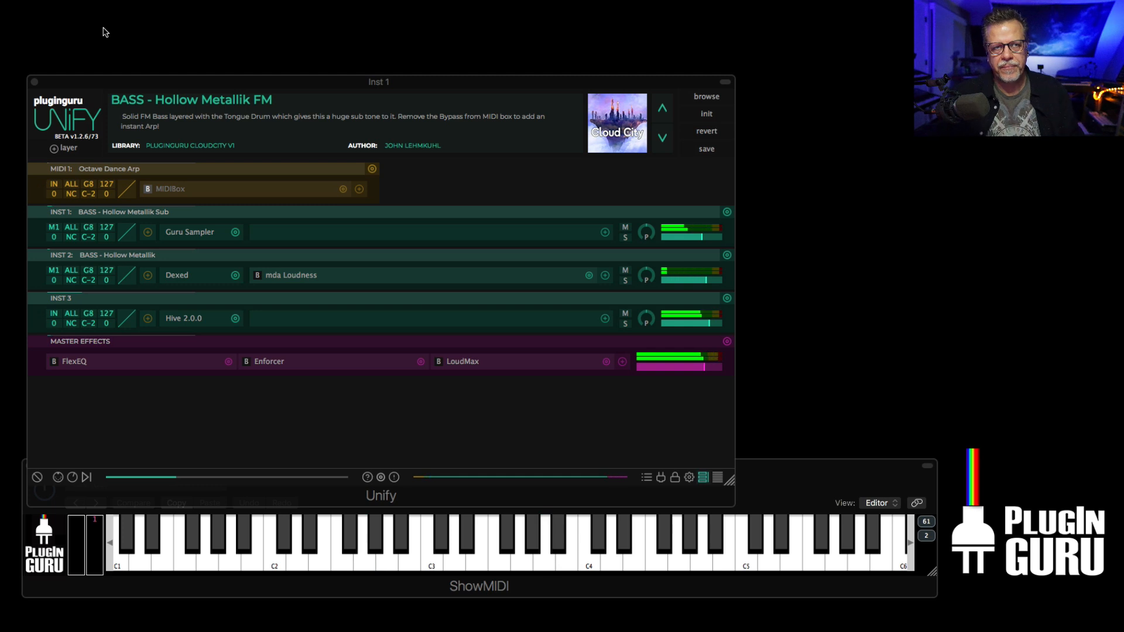
Save the patch to the User Library as a new preset named SYNTH - Big Stack
{"action": "left_click", "coordinate": [708, 151]}
{"action": "left_click", "coordinate": [465, 156]}
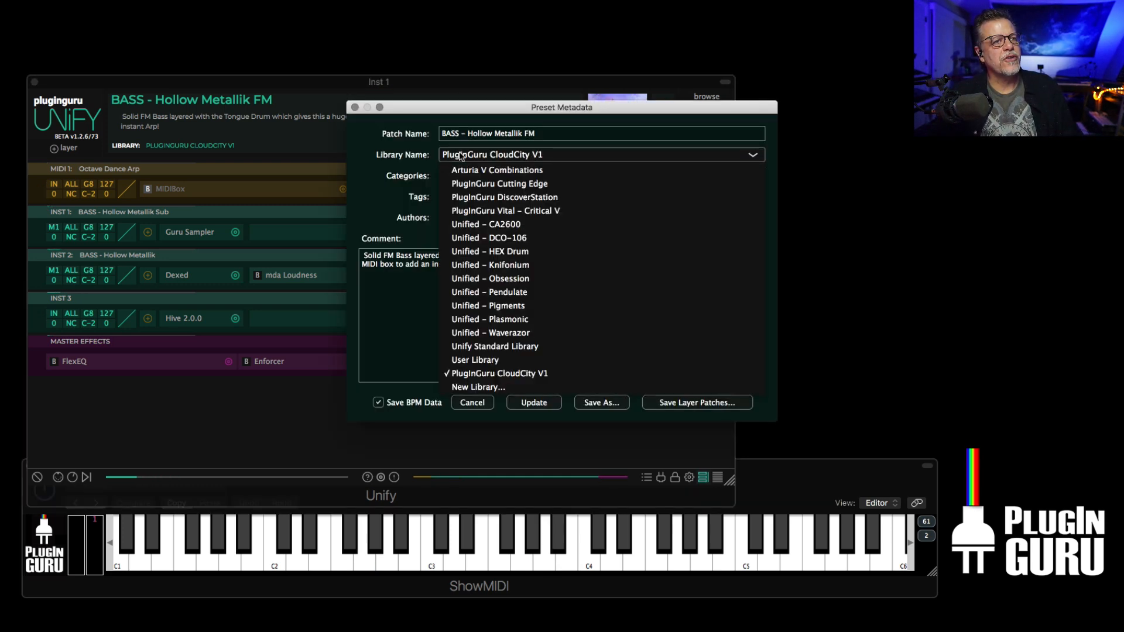
{"action": "left_click", "coordinate": [482, 361]}
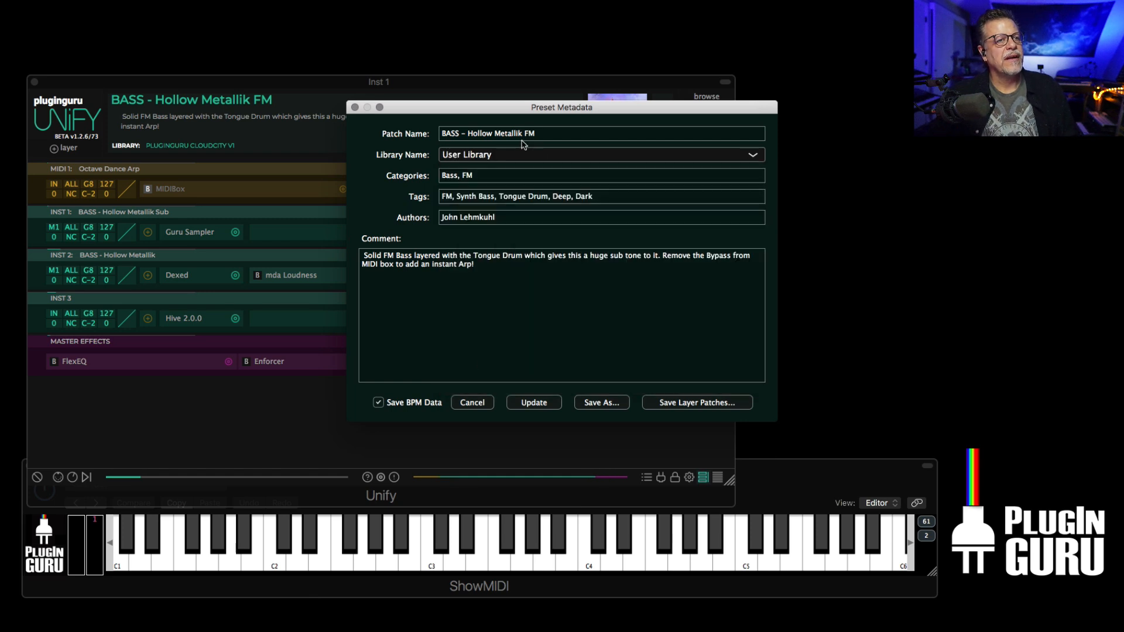
{"action": "left_click", "coordinate": [555, 135]}
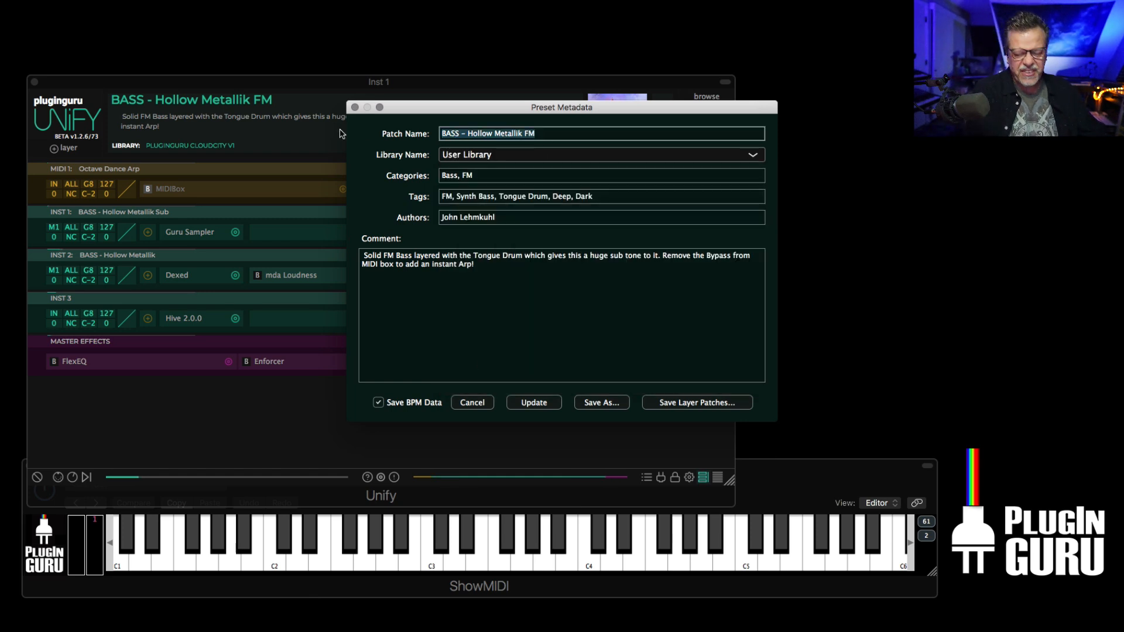
{"action": "type", "text": "SYNTH - Big Stack"}
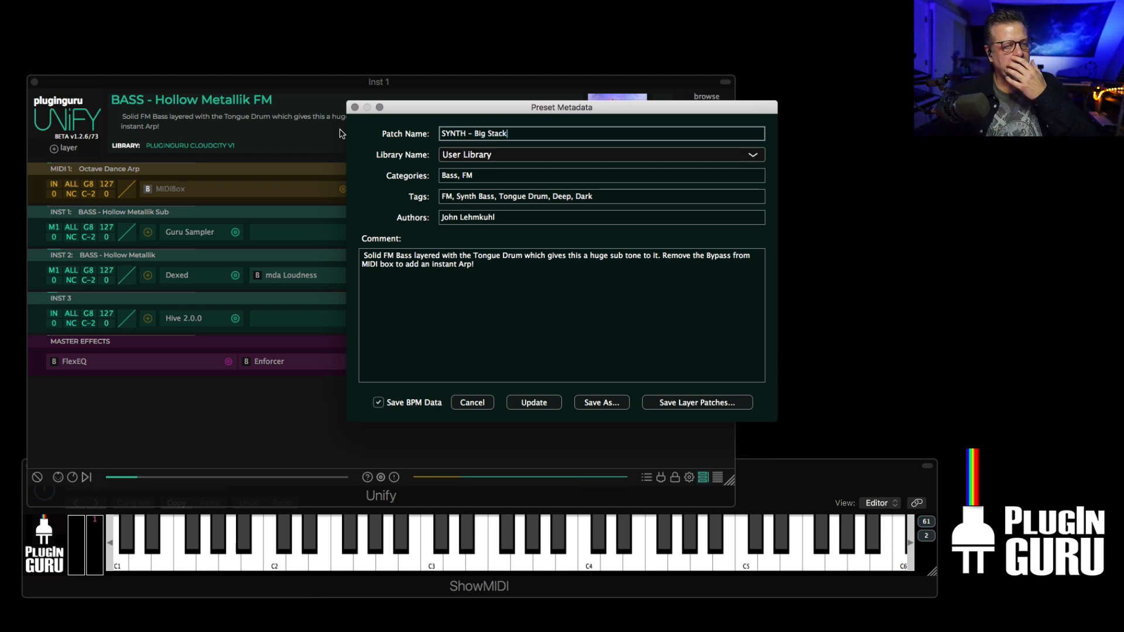
{"action": "left_click", "coordinate": [604, 405]}
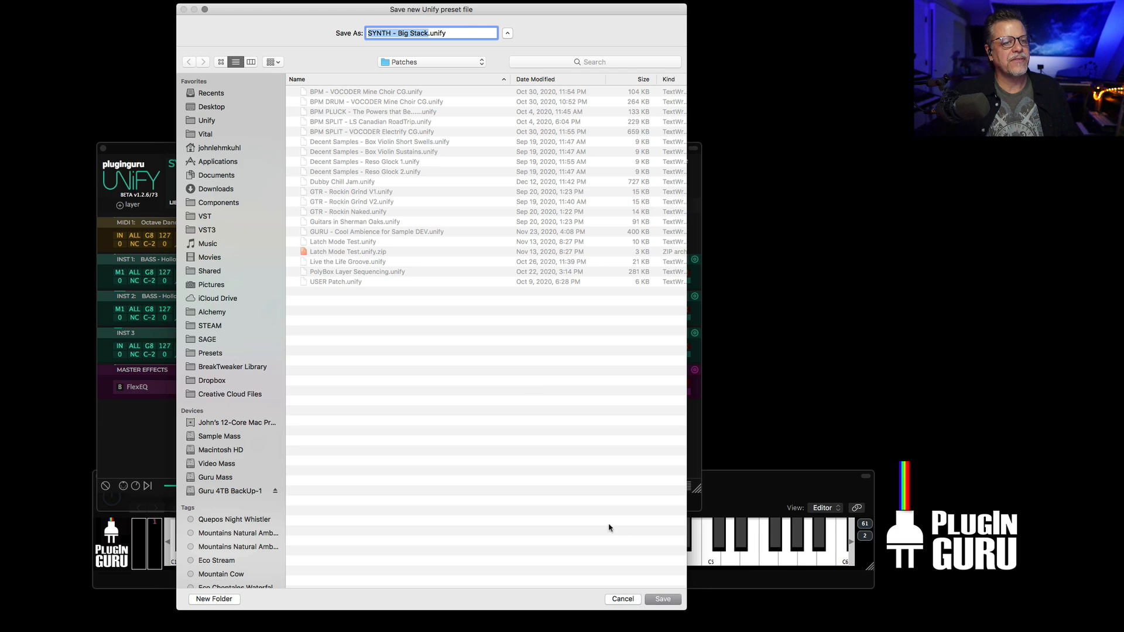
{"action": "left_click", "coordinate": [663, 600]}
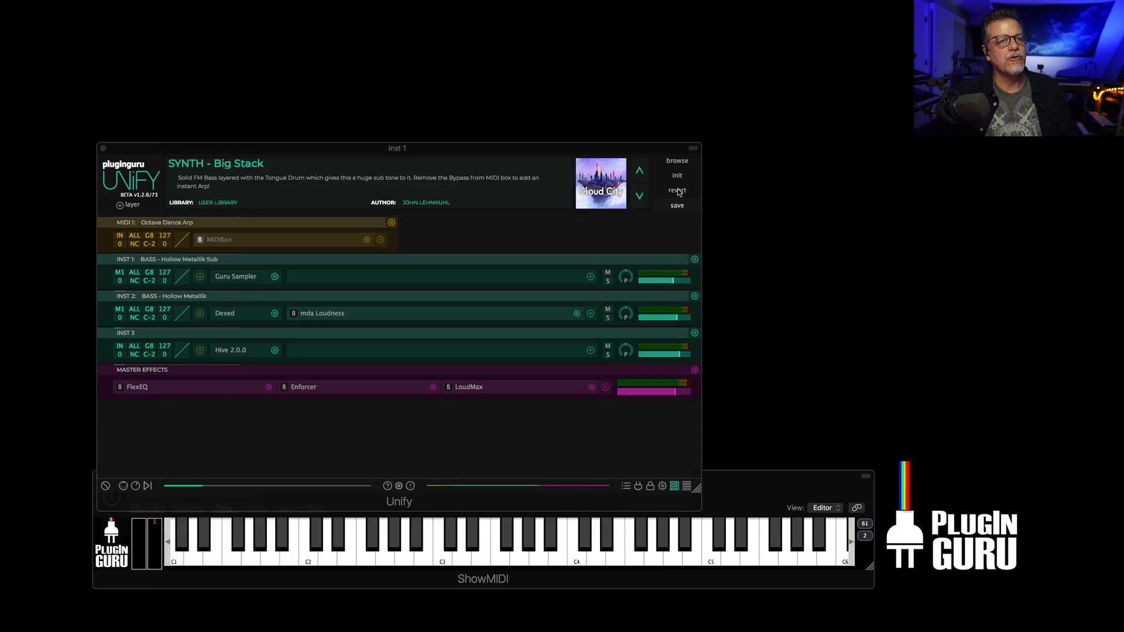
Browse the User Library and load the SYNTH - Big Stack patch
{"action": "left_click", "coordinate": [677, 161]}
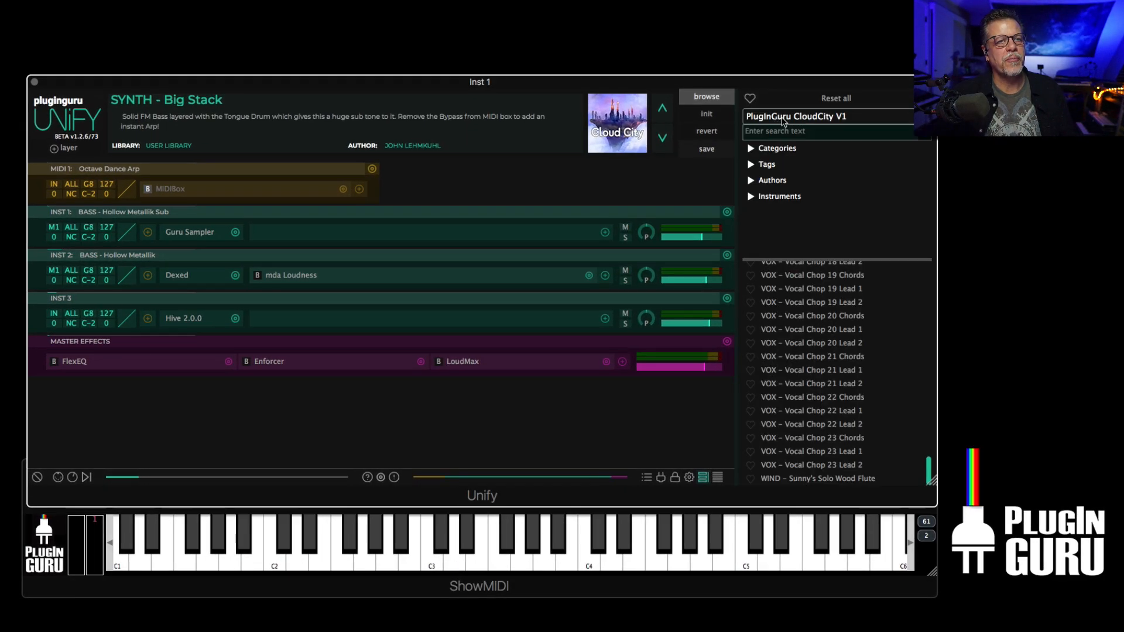
{"action": "left_click", "coordinate": [782, 119]}
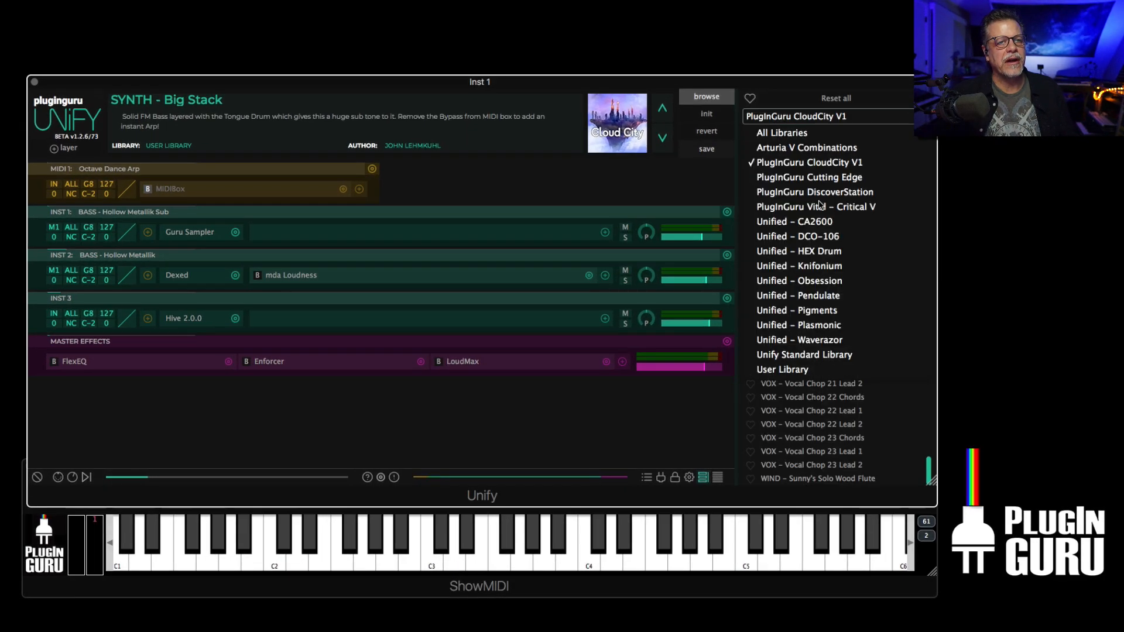
{"action": "left_click", "coordinate": [782, 369]}
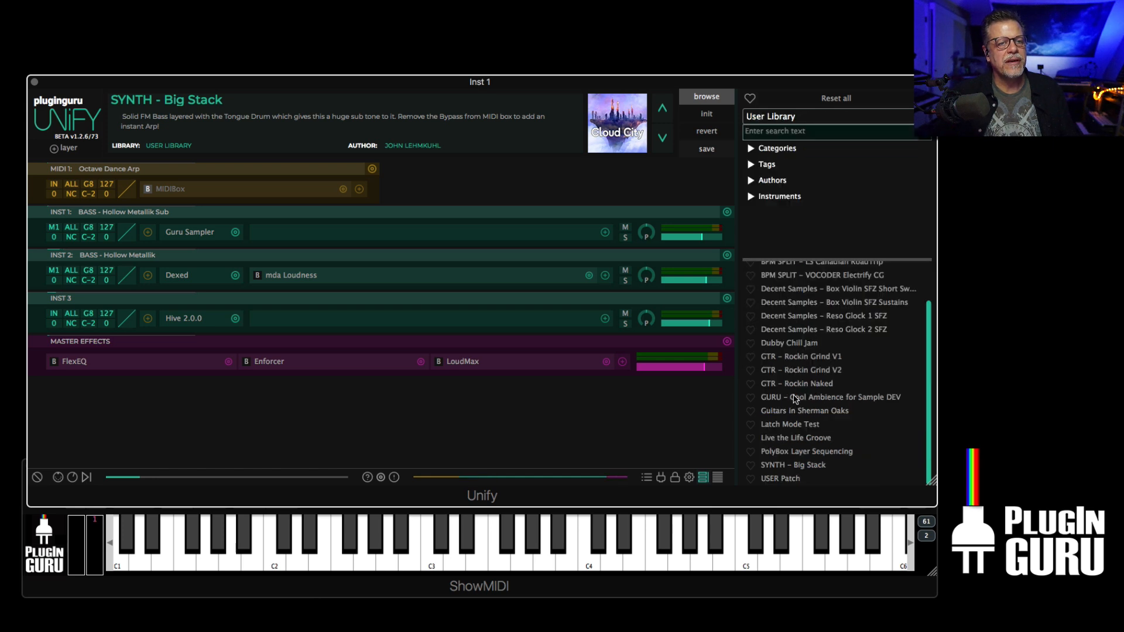
{"action": "left_click", "coordinate": [800, 466]}
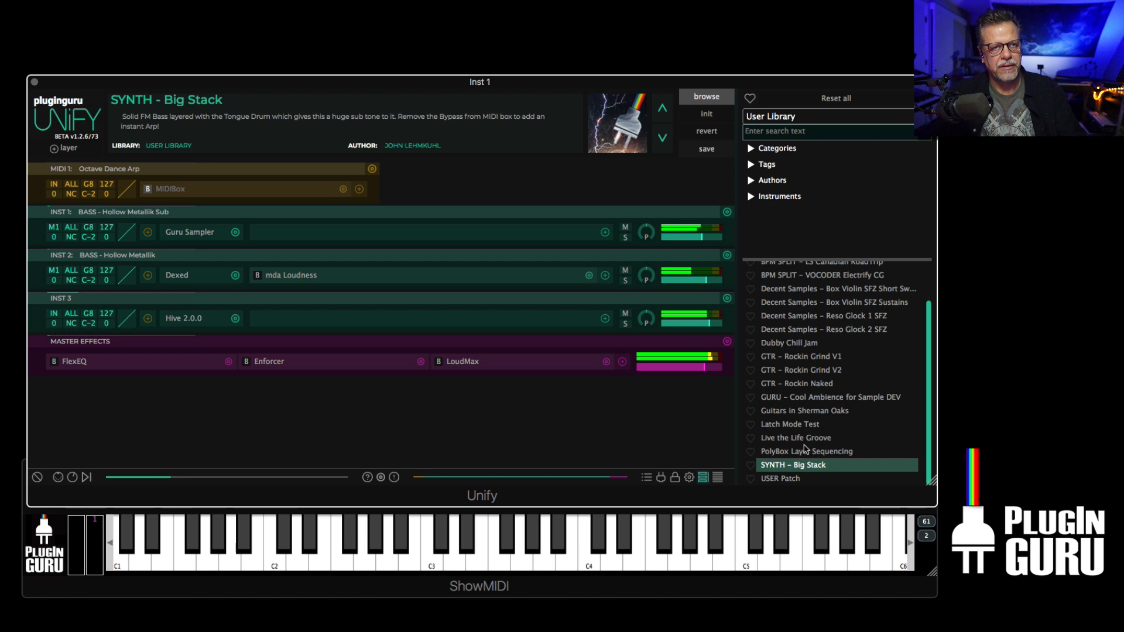
Load BASS - Hollow Metallik FM from PlugInGuru CloudCity V1 into a new Unify layer and lower all four instrument layers' levels together
{"action": "left_click", "coordinate": [819, 119]}
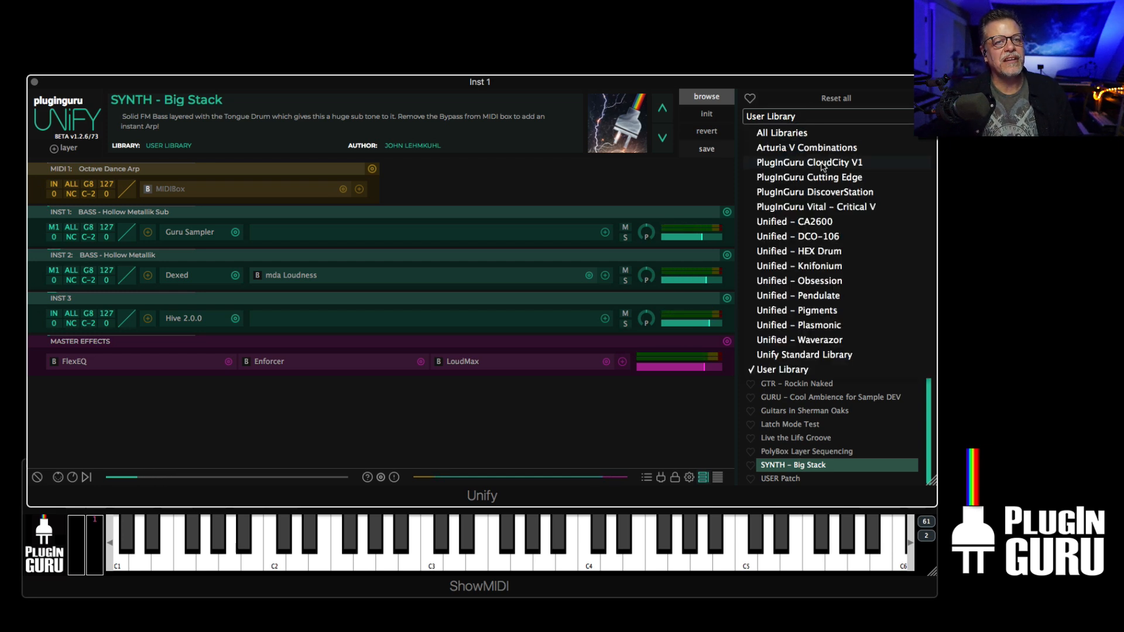
{"action": "left_click", "coordinate": [822, 165]}
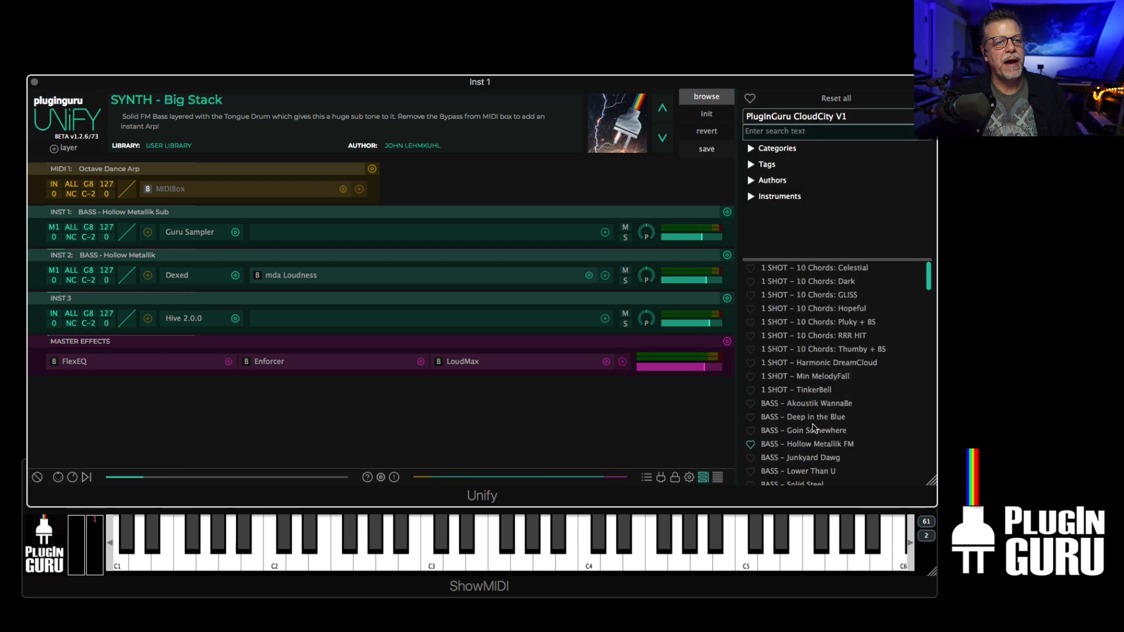
{"action": "right_click", "coordinate": [811, 448]}
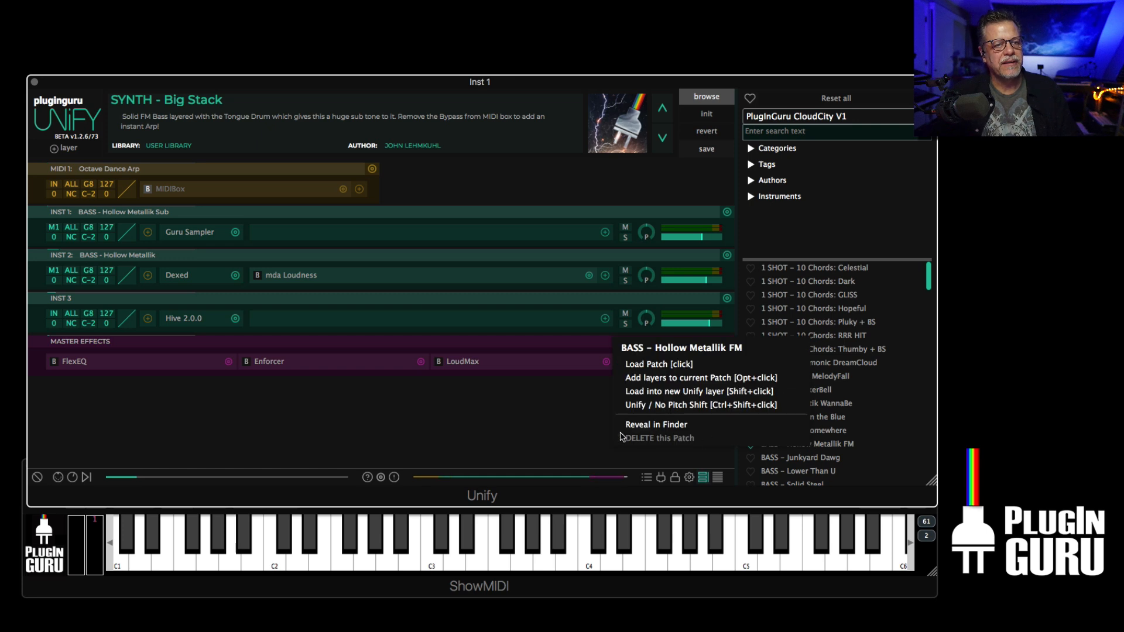
{"action": "left_click", "coordinate": [697, 391]}
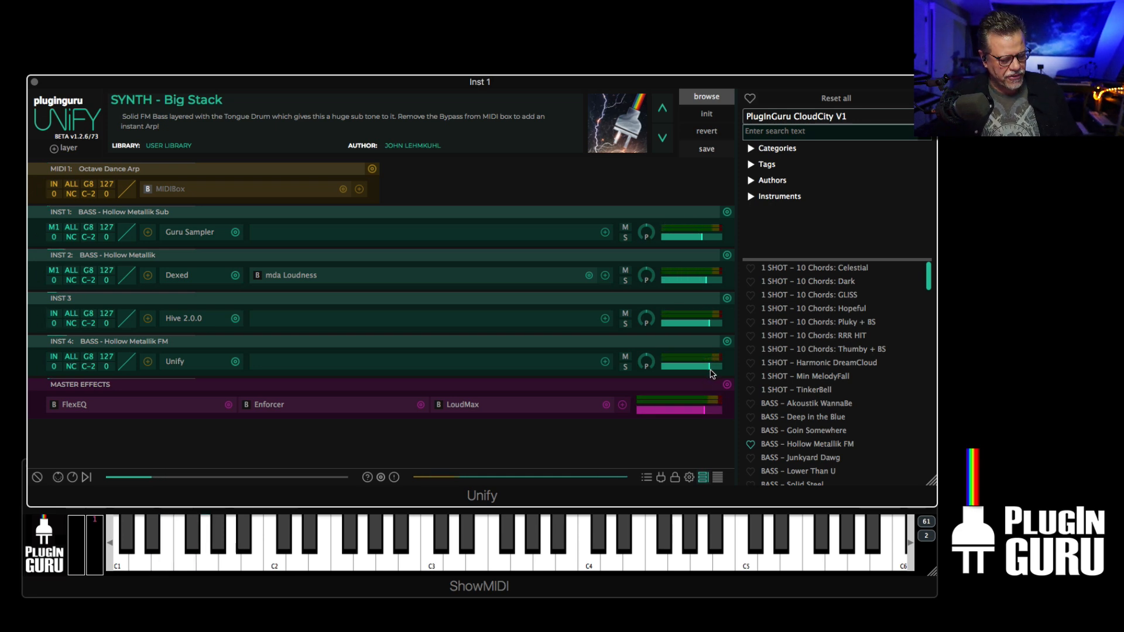
{"action": "mouse_move", "coordinate": [710, 369]}
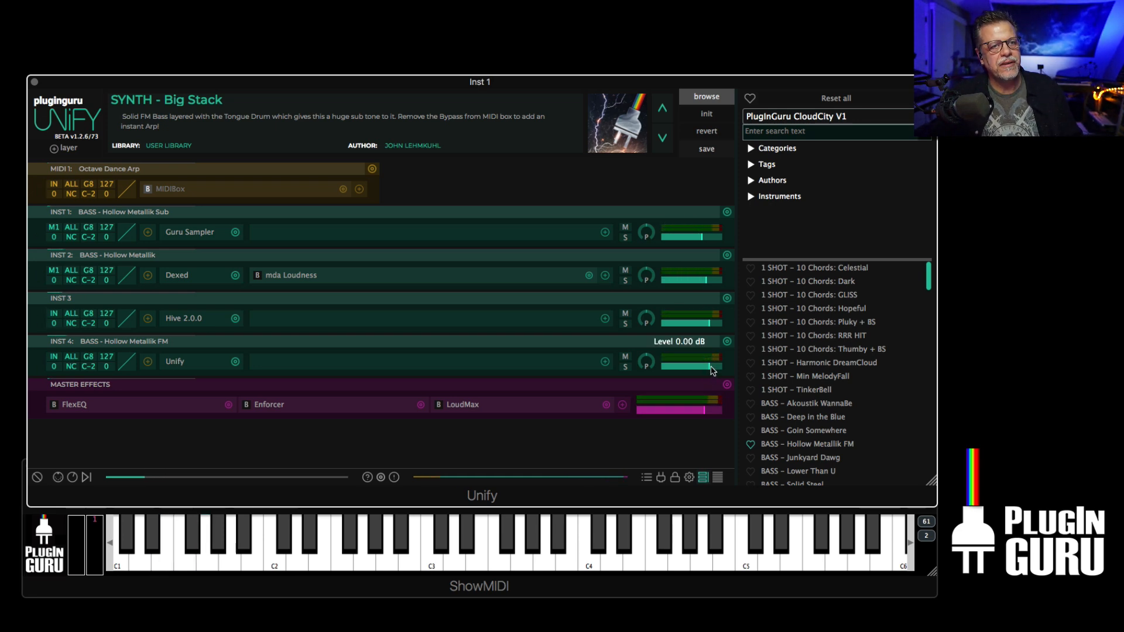
{"action": "left_click_drag", "start_coordinate": [711, 368], "coordinate": [708, 369]}
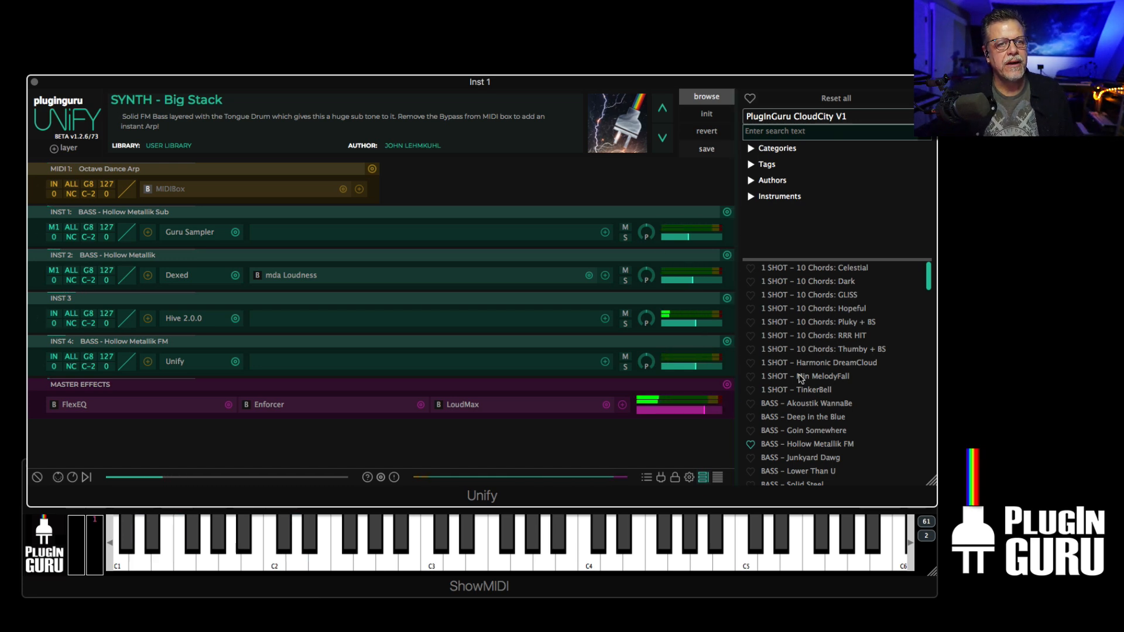
Load BASS - Hollow Metallik FM as the whole patch, and replace it with BELL - Prayer Bell Drama Pad
{"action": "scroll", "coordinate": [801, 379], "scroll_direction": "down", "scroll_amount": 2}
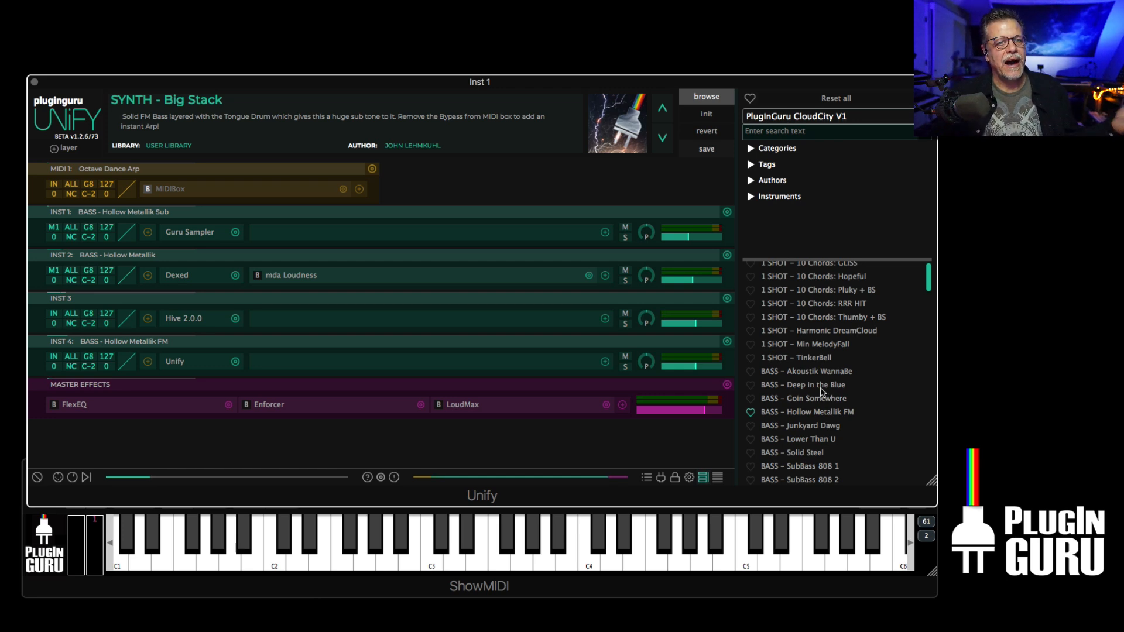
{"action": "scroll", "coordinate": [808, 392], "scroll_direction": "down", "scroll_amount": 2}
{"action": "left_click", "coordinate": [809, 385]}
{"action": "scroll", "coordinate": [813, 392], "scroll_direction": "down", "scroll_amount": 15}
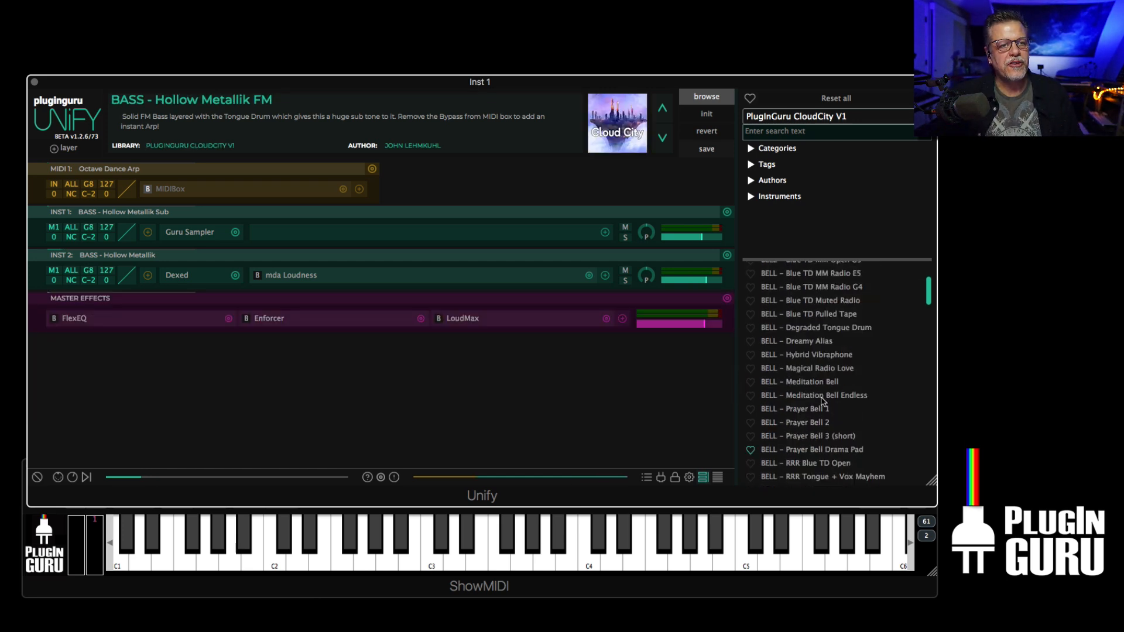
{"action": "left_click", "coordinate": [800, 373]}
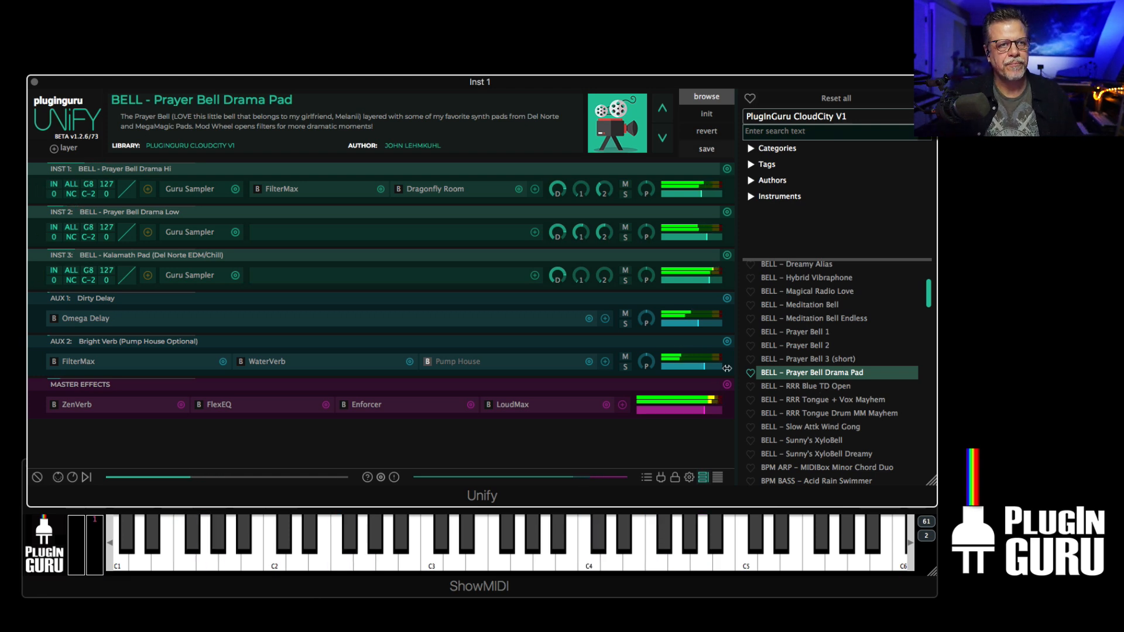
Solo the INST 1, INST 2 and INST 3 layers of the Prayer Bell patch in turn to hear each one
{"action": "left_click", "coordinate": [625, 196]}
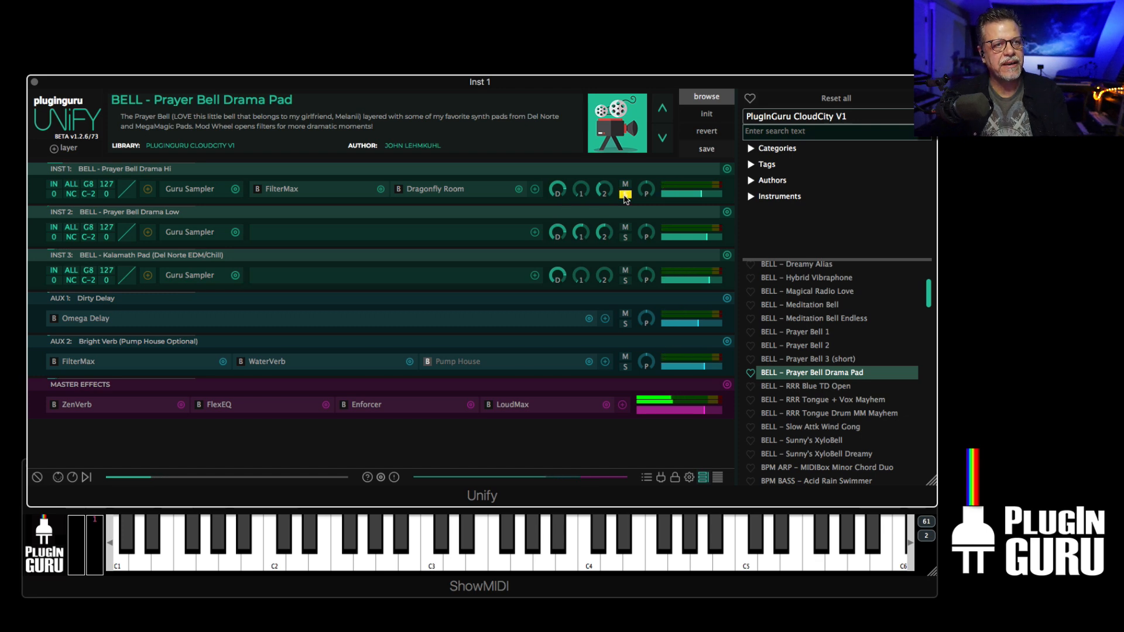
{"action": "left_click", "coordinate": [625, 237]}
{"action": "left_click", "coordinate": [625, 281]}
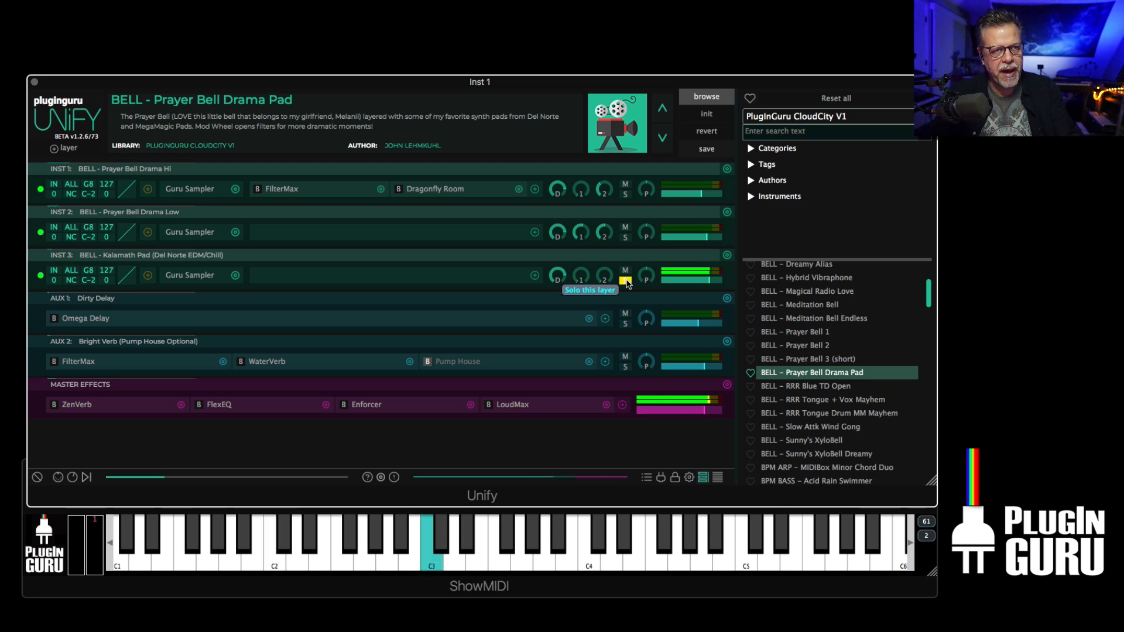
Solo the INST 2 and INST 1 layers in turn to hear each, and return to playing all layers
{"action": "left_click", "coordinate": [625, 237]}
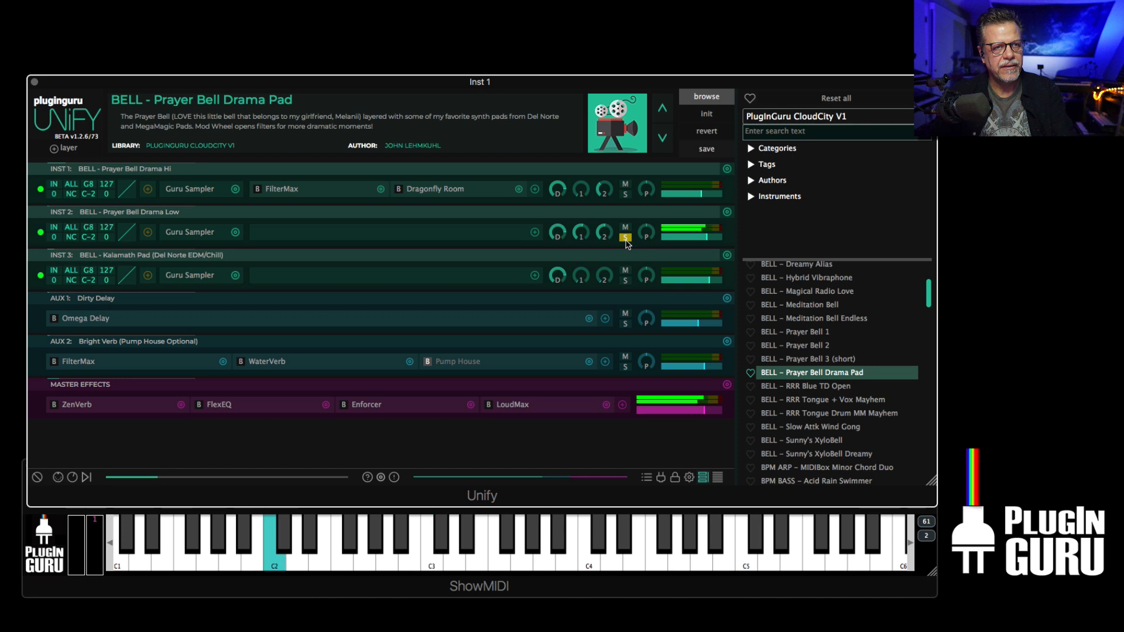
{"action": "left_click", "coordinate": [626, 194]}
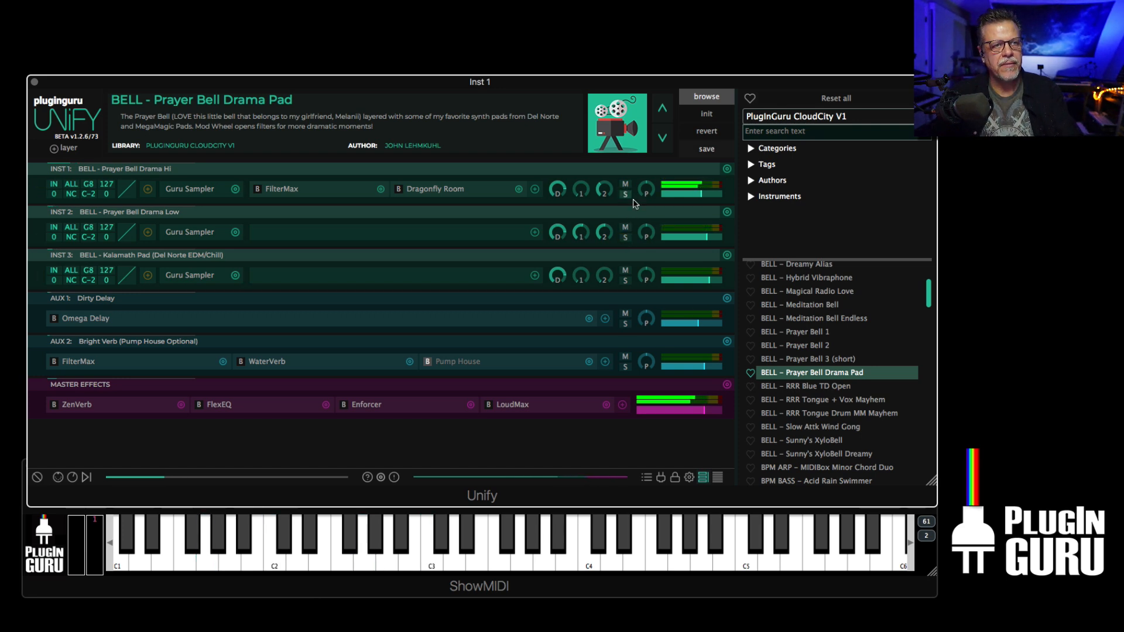
{"action": "left_click", "coordinate": [625, 197]}
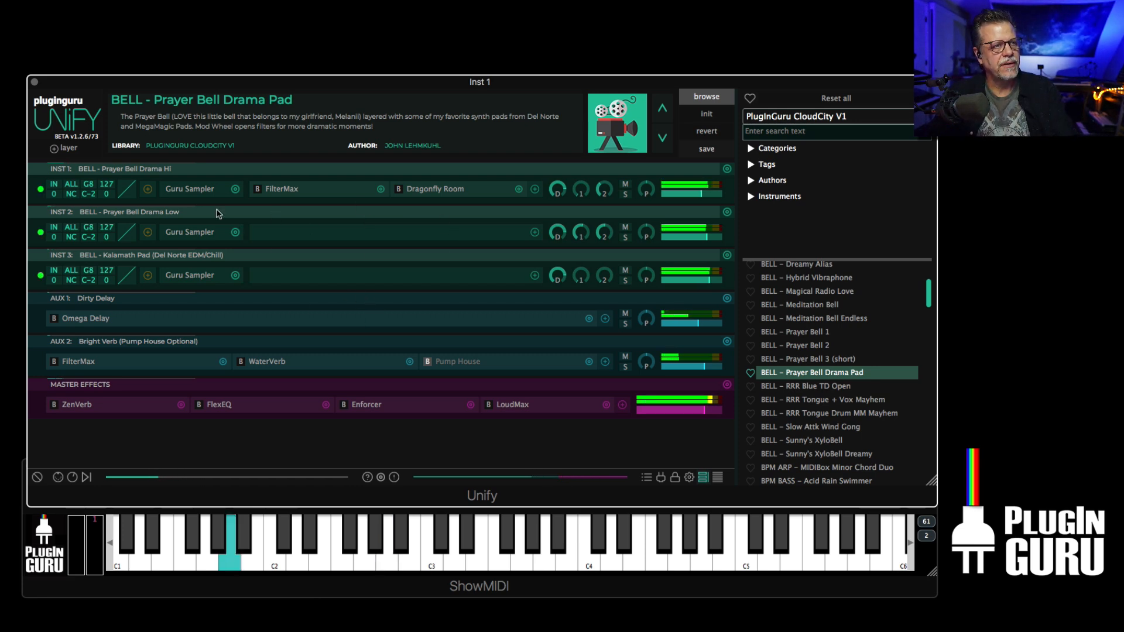
Audition the samples BELL - RRR Bells and Voices 1 and BELL - RRR BlacknBlue ALL MO MM in INST 1's Guru Sampler
{"action": "left_click", "coordinate": [195, 190]}
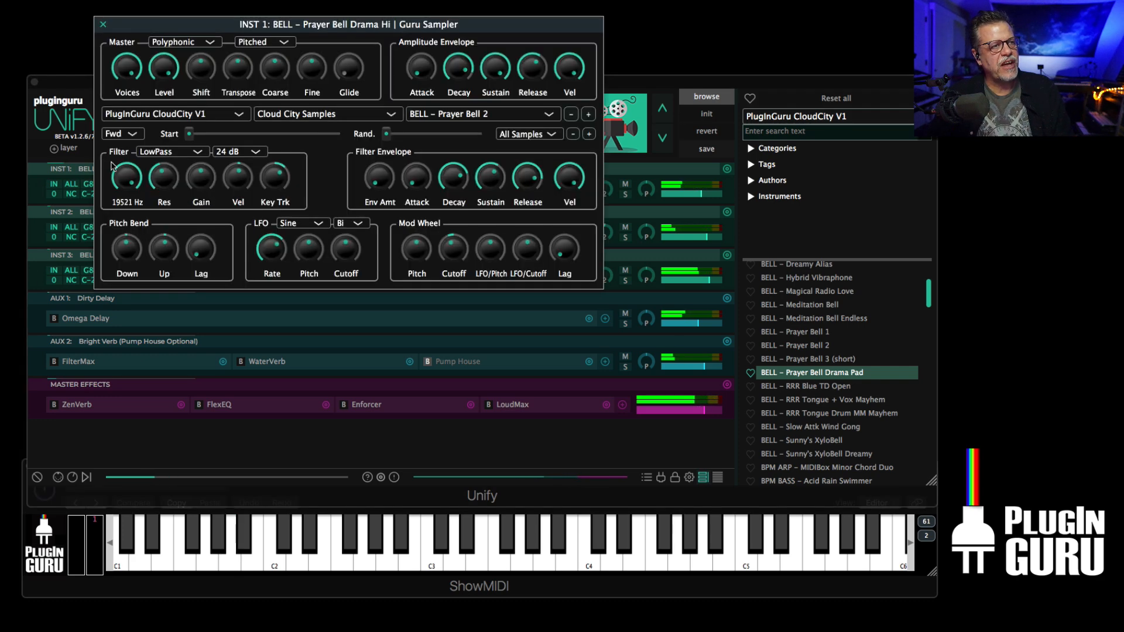
{"action": "left_click", "coordinate": [467, 115]}
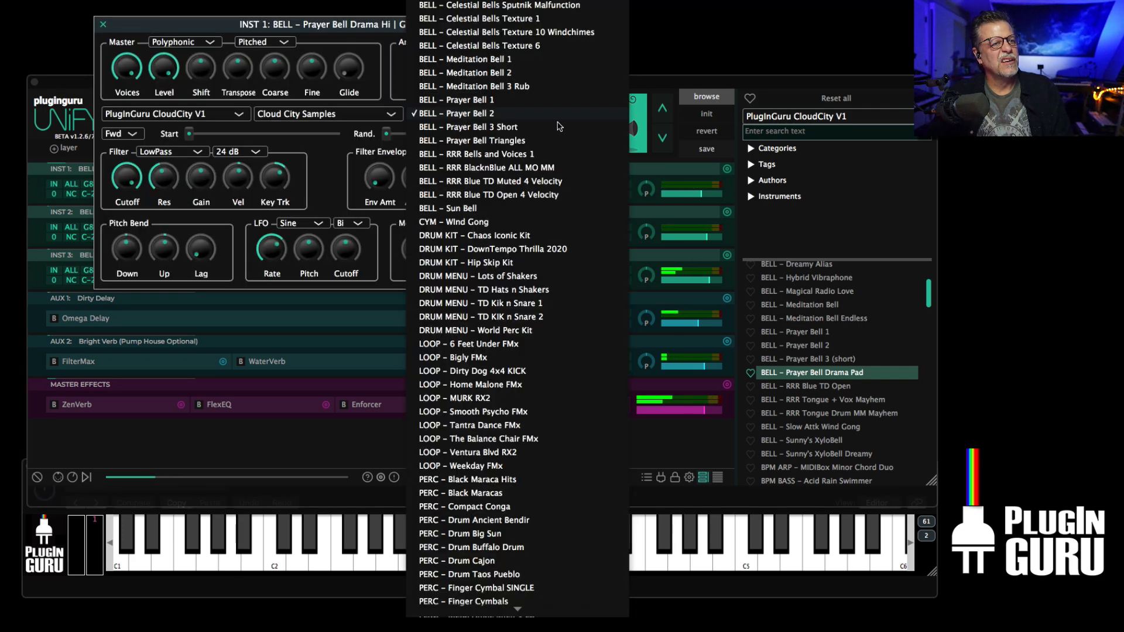
{"action": "left_click", "coordinate": [486, 155]}
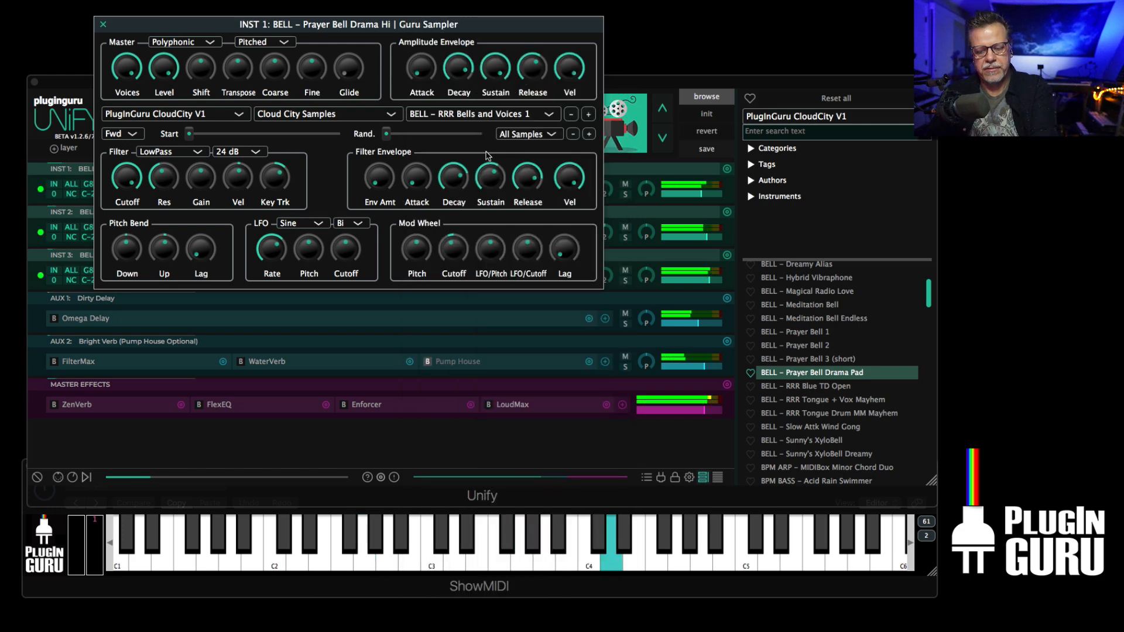
{"action": "left_click", "coordinate": [487, 116]}
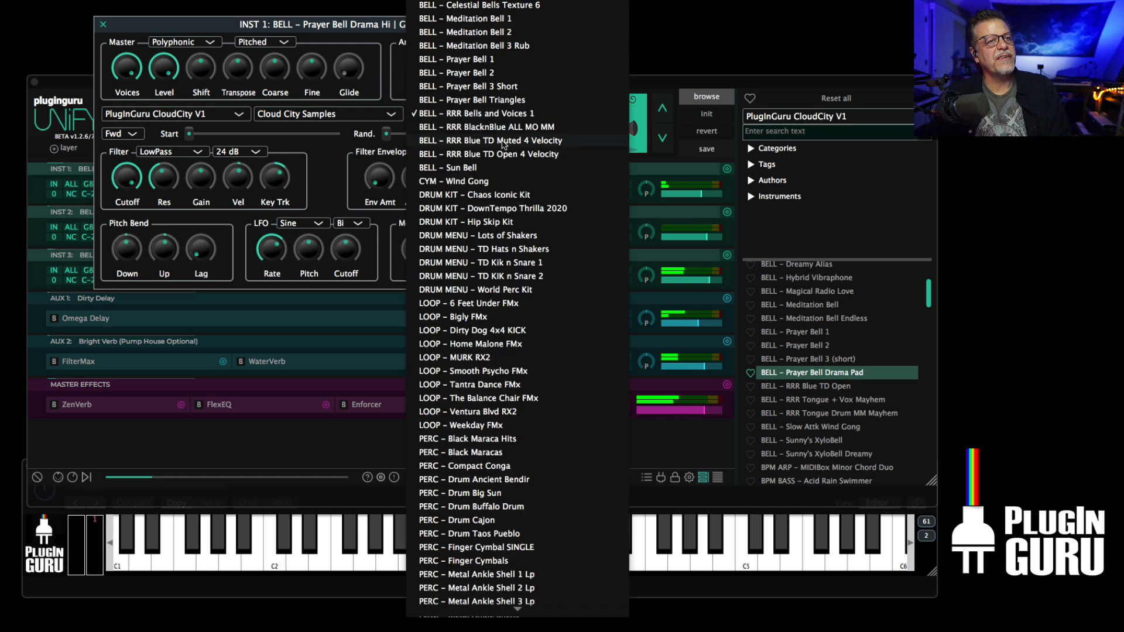
{"action": "left_click", "coordinate": [503, 128]}
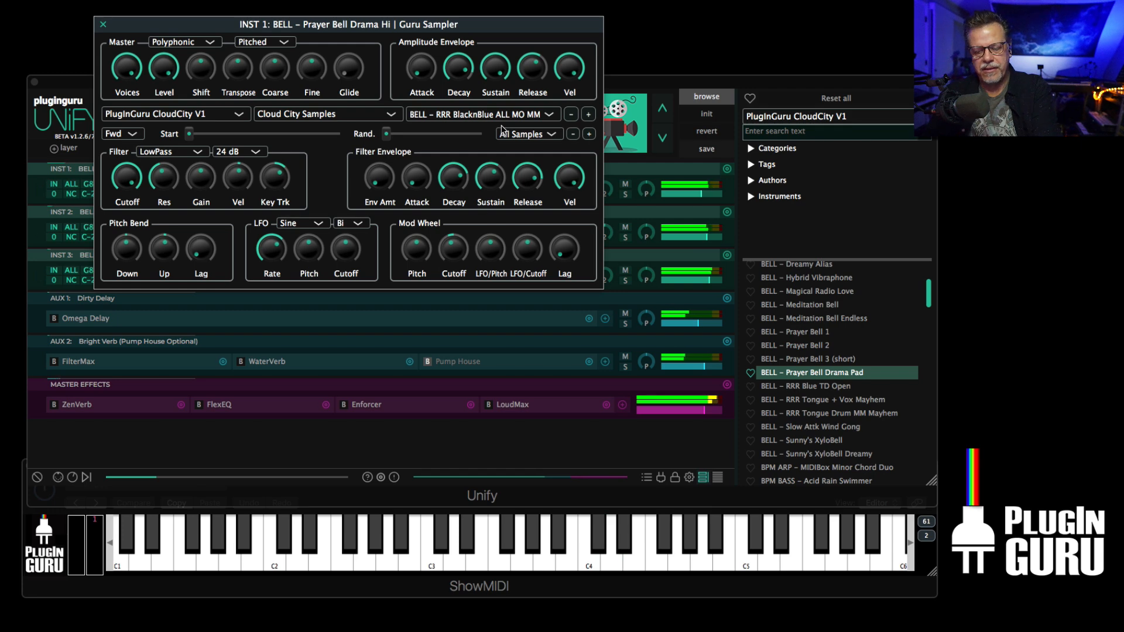
Load the sample BELL - Meditation Bell 2 into INST 1's Guru Sampler and raise its coarse tuning
{"action": "left_click", "coordinate": [502, 116]}
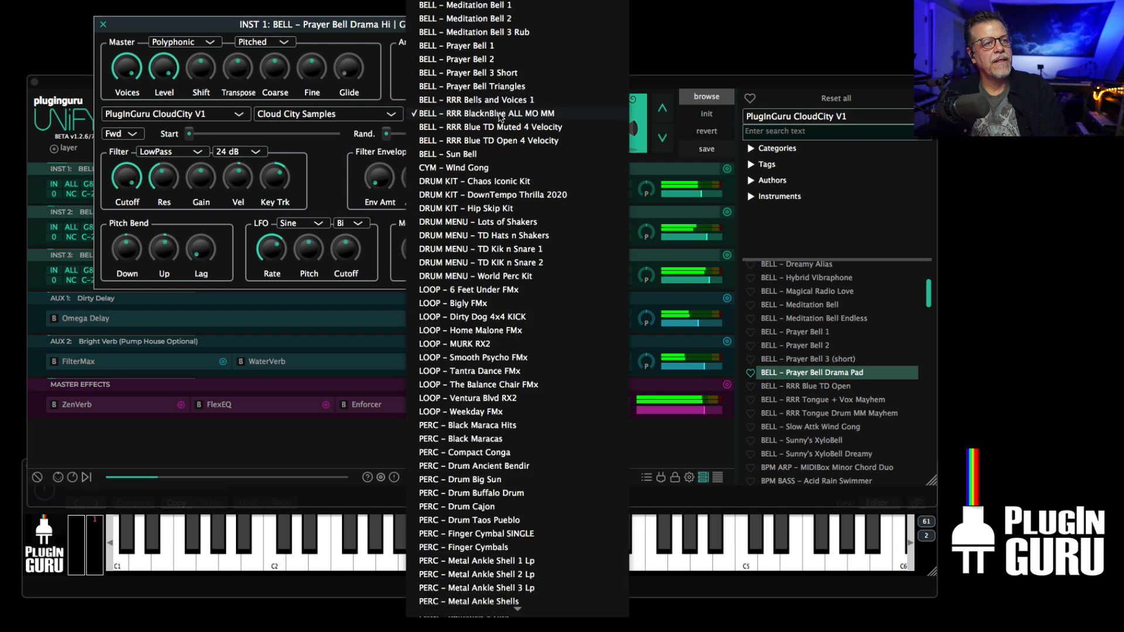
{"action": "left_click", "coordinate": [495, 19]}
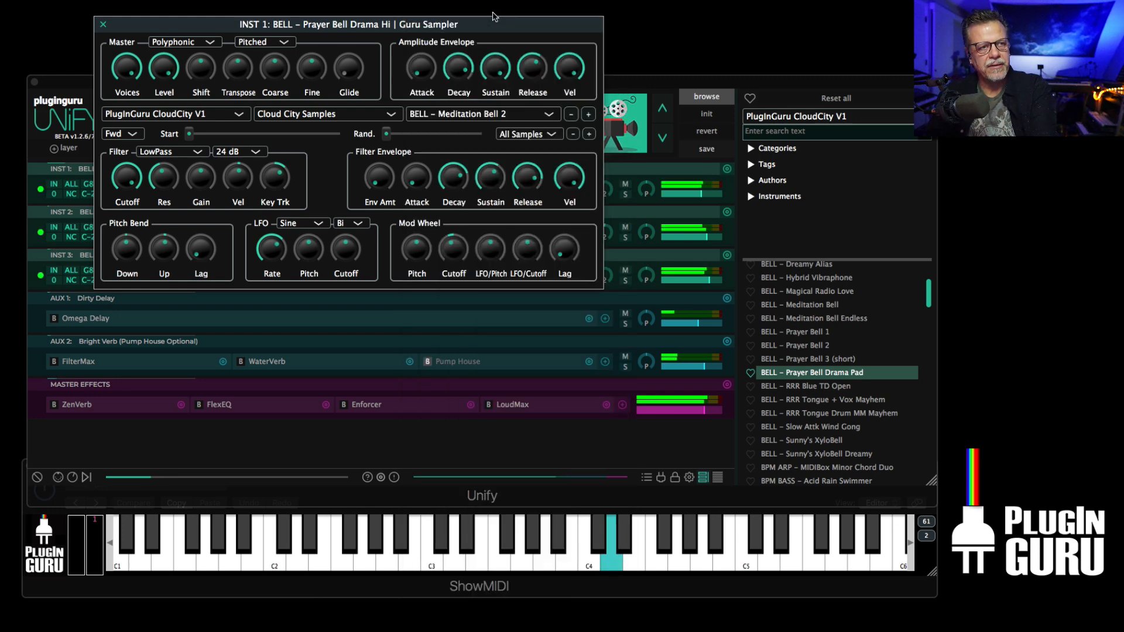
{"action": "left_click_drag", "start_coordinate": [278, 72], "coordinate": [284, 41]}
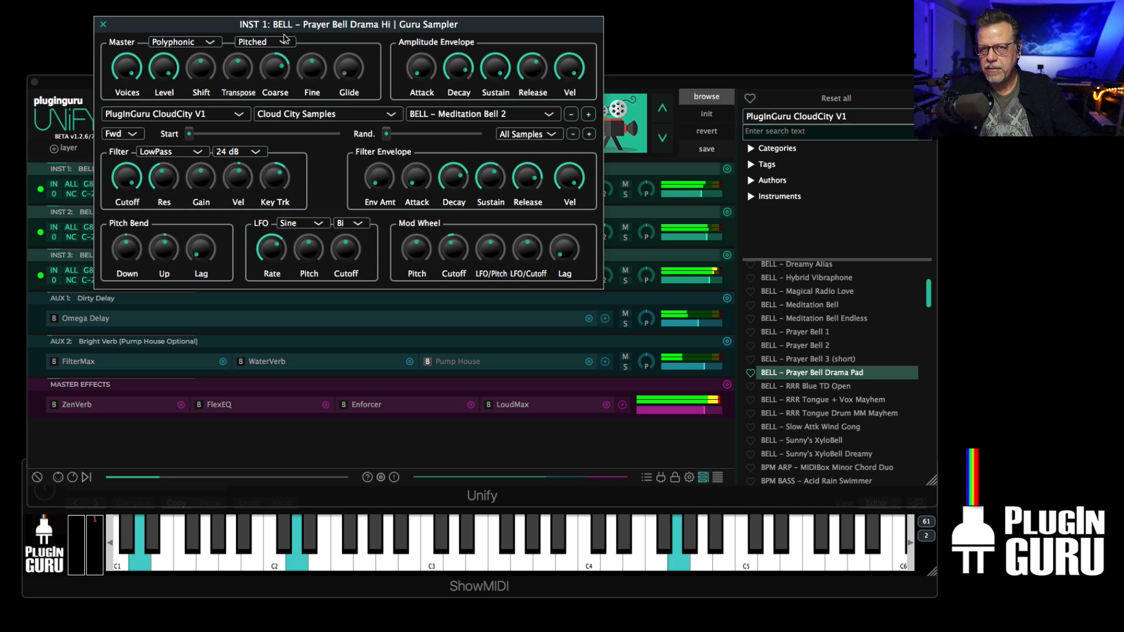
{"action": "left_click", "coordinate": [103, 24]}
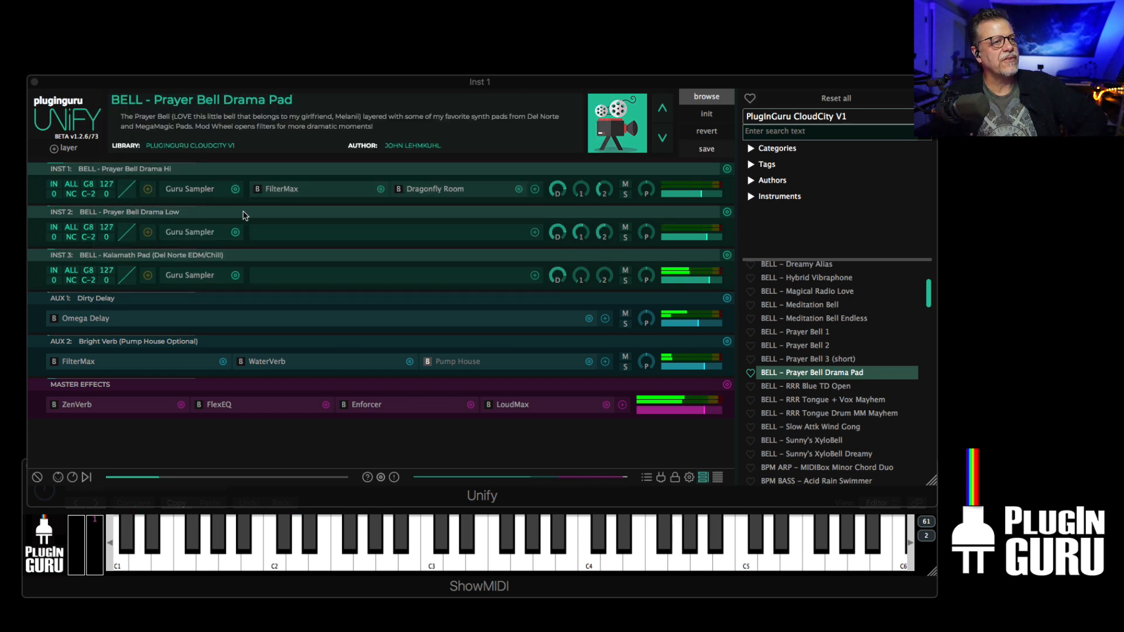
Duplicate the INST 1 layer, place the copy directly below the original, and return INST 1's coarse tuning to its centre value
{"action": "left_click", "coordinate": [727, 169]}
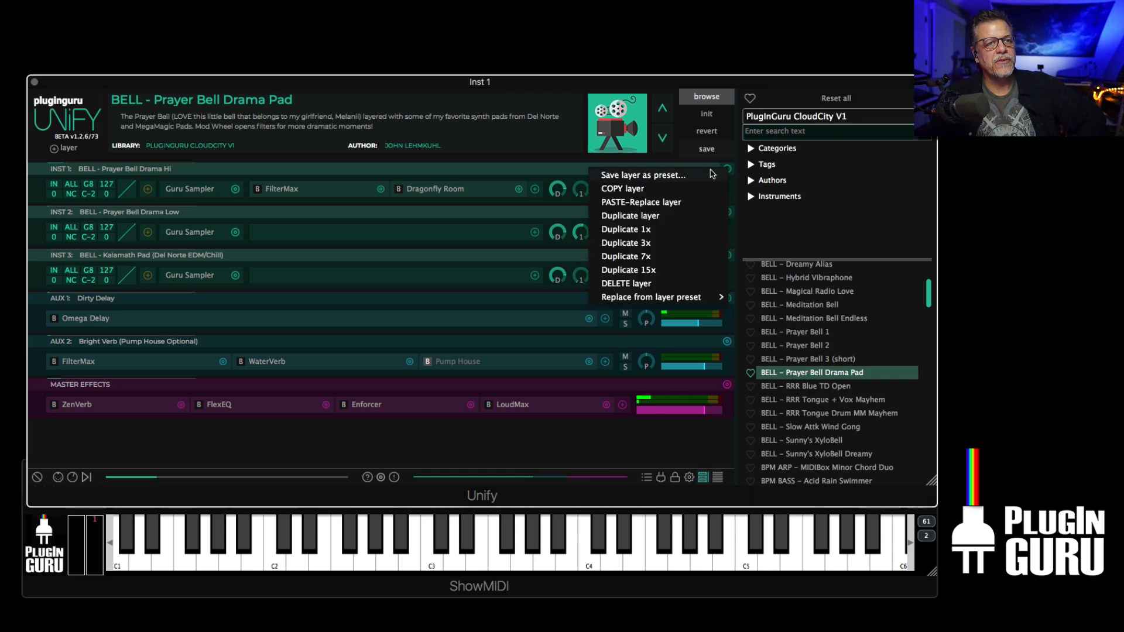
{"action": "left_click", "coordinate": [651, 216]}
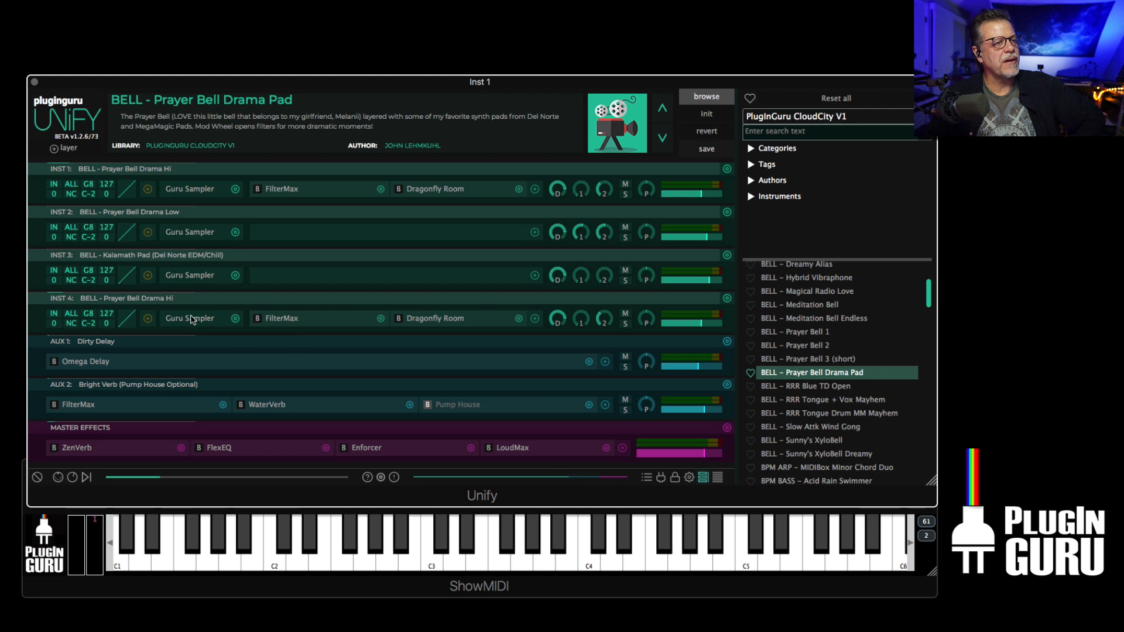
{"action": "left_click_drag", "start_coordinate": [198, 304], "coordinate": [216, 218]}
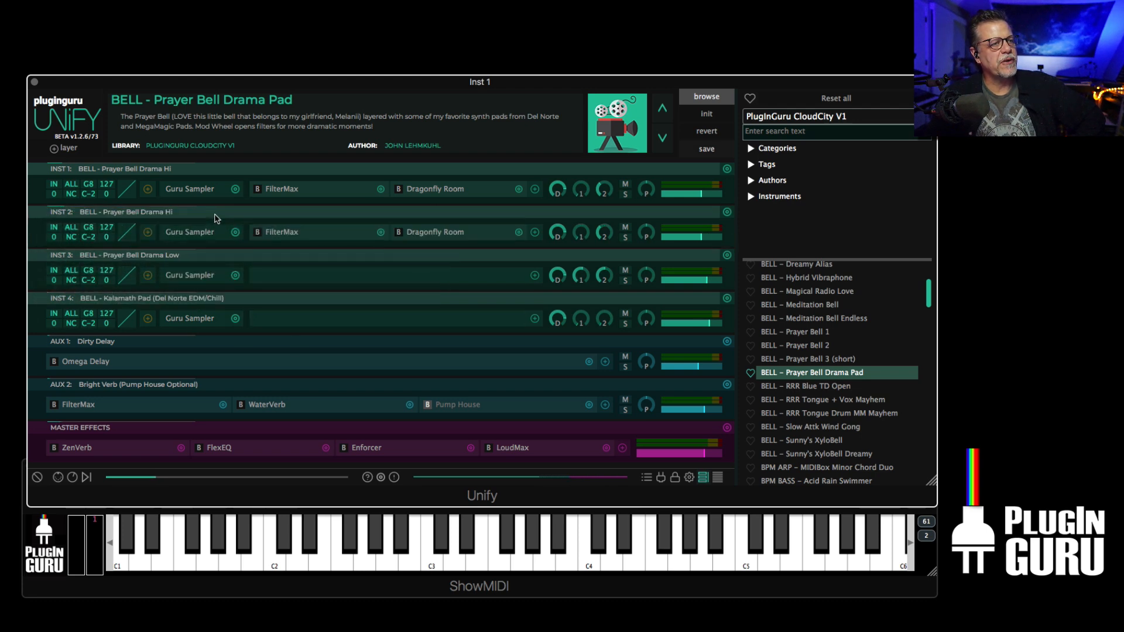
{"action": "left_click", "coordinate": [191, 190]}
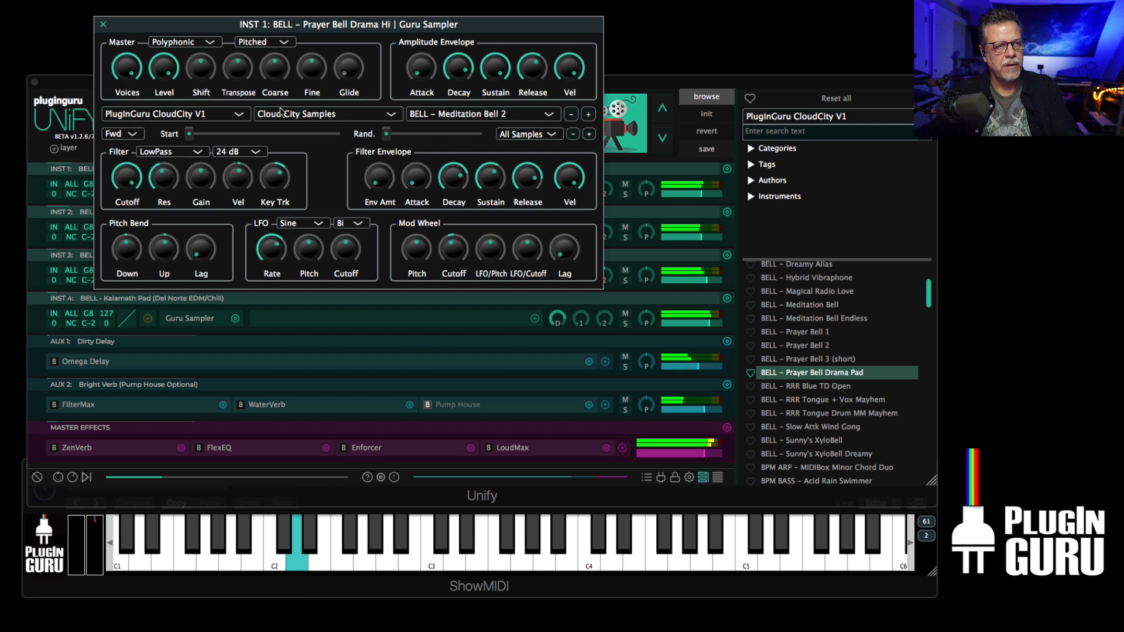
{"action": "left_click", "coordinate": [103, 24]}
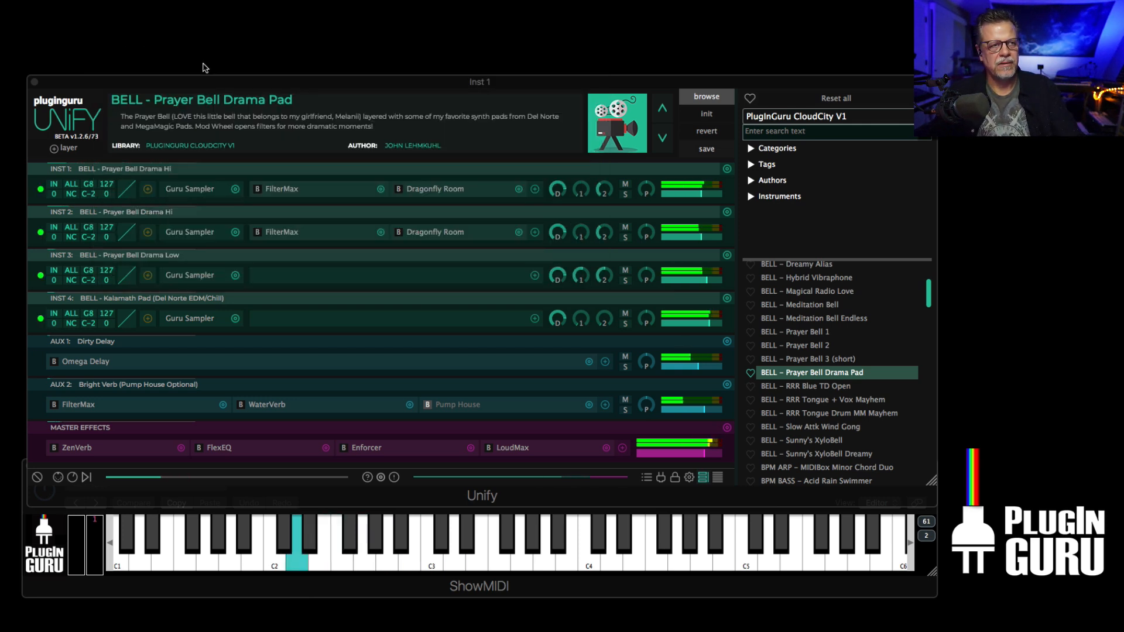
Set the low key limit of both Prayer Bell Drama Hi layers to D2 and give each a gradual curved fade-in across the lower keys
{"action": "left_click", "coordinate": [89, 195]}
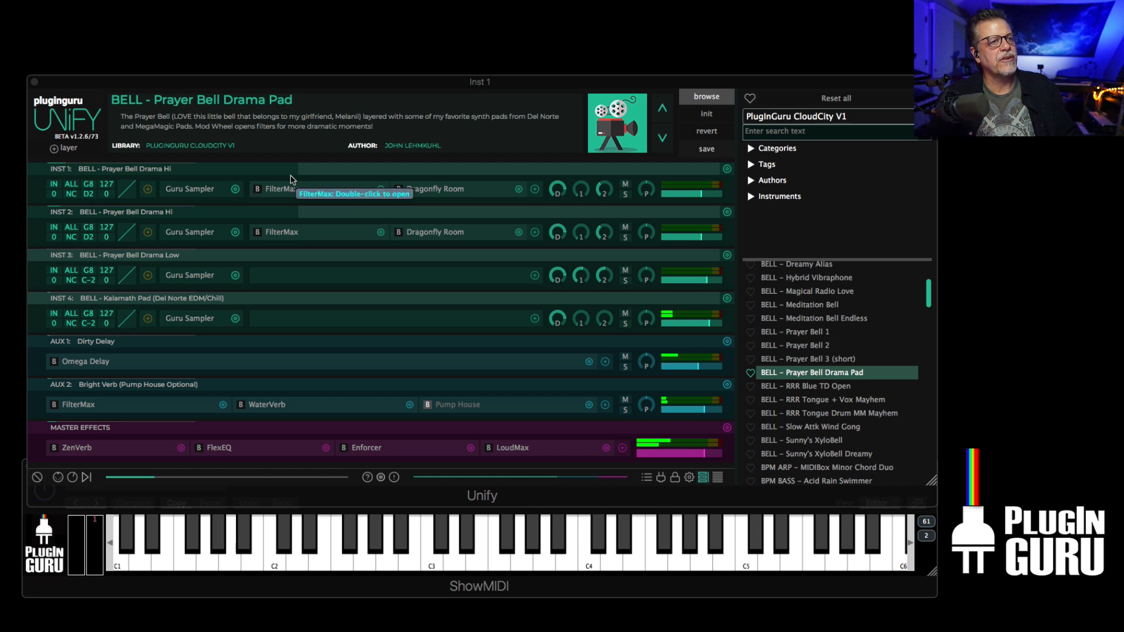
{"action": "left_click_drag", "start_coordinate": [298, 169], "coordinate": [365, 174]}
{"action": "left_click_drag", "start_coordinate": [310, 211], "coordinate": [360, 211]}
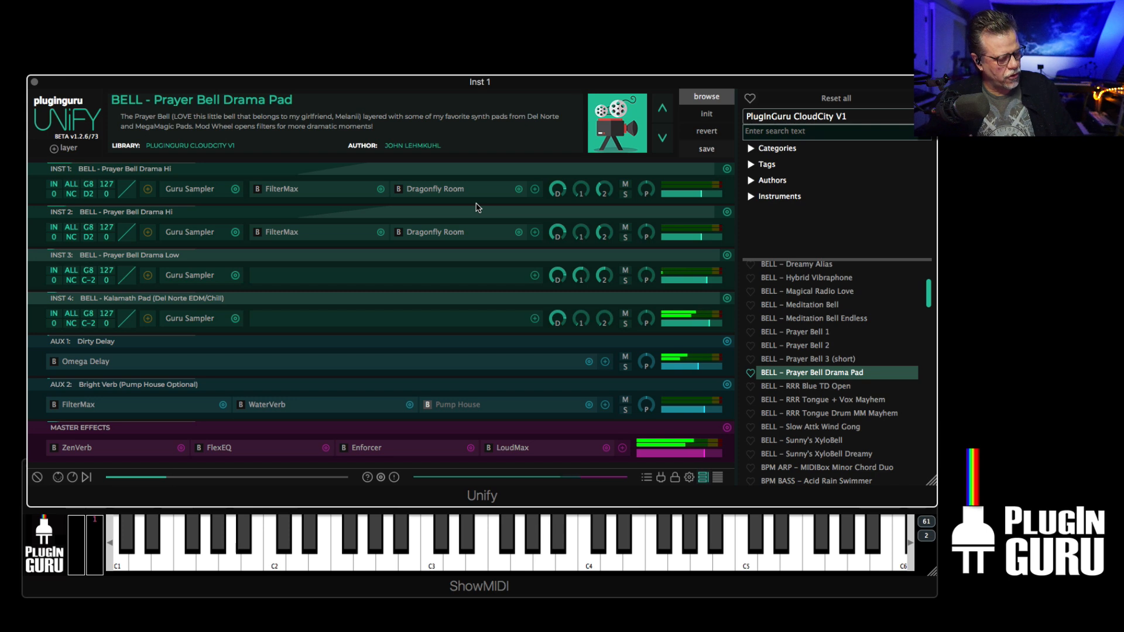
{"action": "left_click_drag", "start_coordinate": [336, 166], "coordinate": [349, 131]}
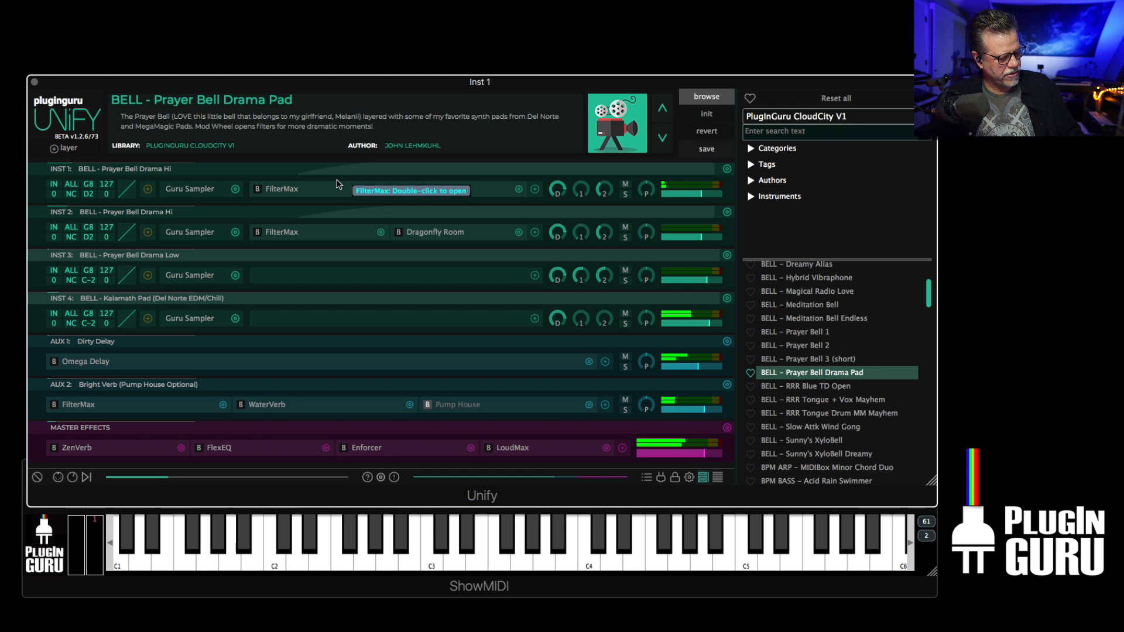
{"action": "left_click_drag", "start_coordinate": [335, 171], "coordinate": [338, 183]}
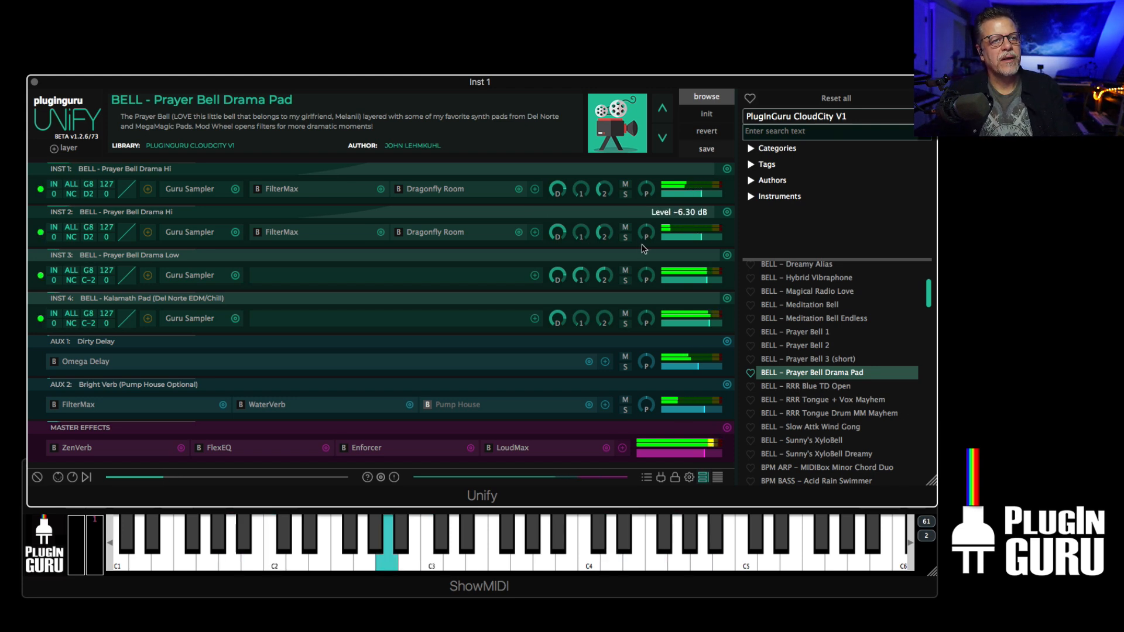
Solo the Prayer Bell Drama Low layer (INST 3) and swap its Guru Sampler for the mda JX10 instrument
{"action": "left_click", "coordinate": [625, 237]}
{"action": "left_click", "coordinate": [625, 280]}
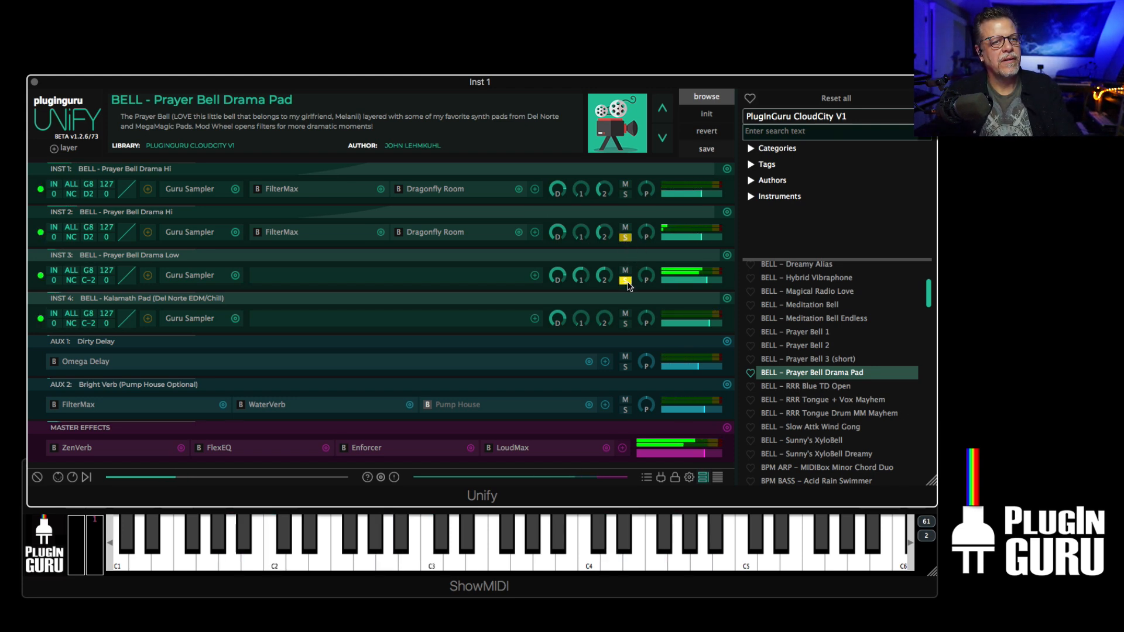
{"action": "left_click", "coordinate": [625, 237]}
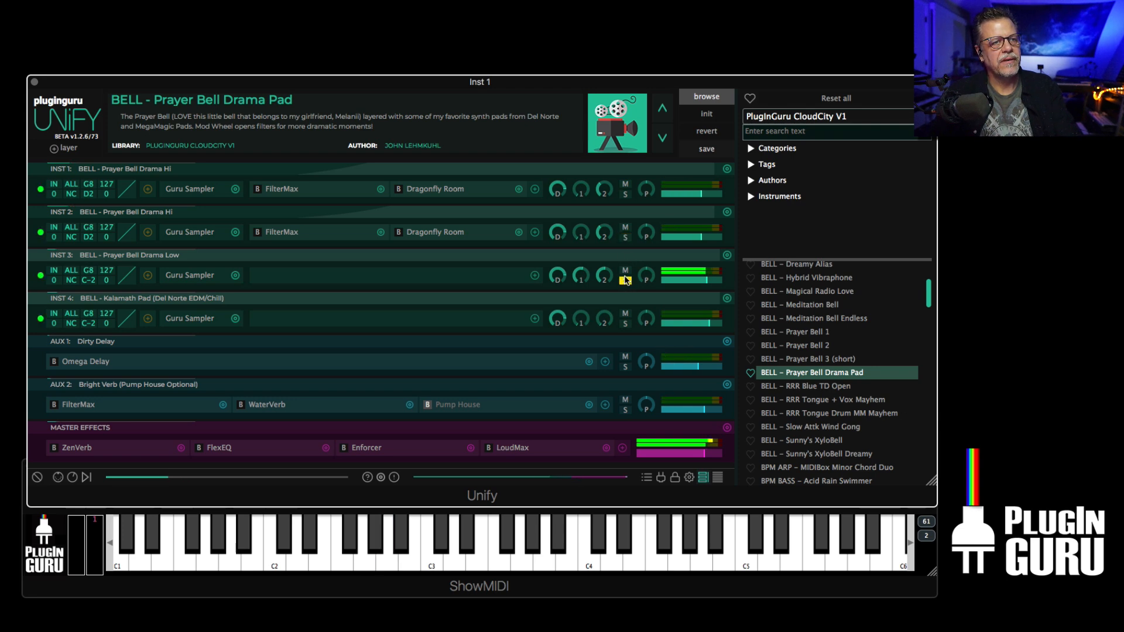
{"action": "left_click", "coordinate": [234, 275]}
{"action": "mouse_move", "coordinate": [278, 169]}
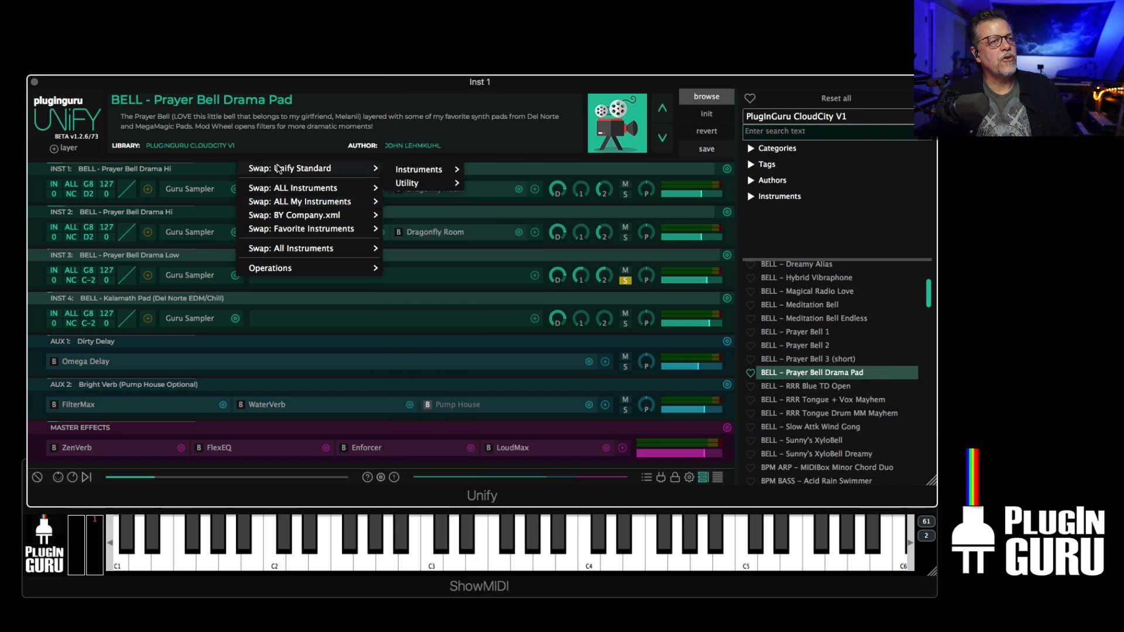
{"action": "mouse_move", "coordinate": [413, 173]}
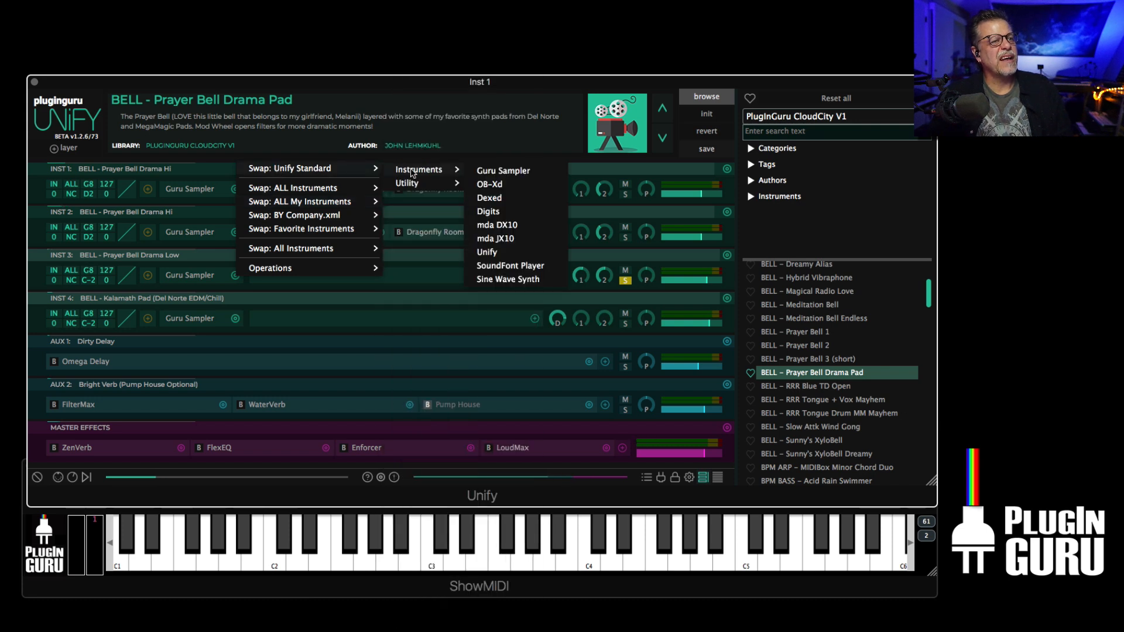
{"action": "left_click", "coordinate": [504, 240]}
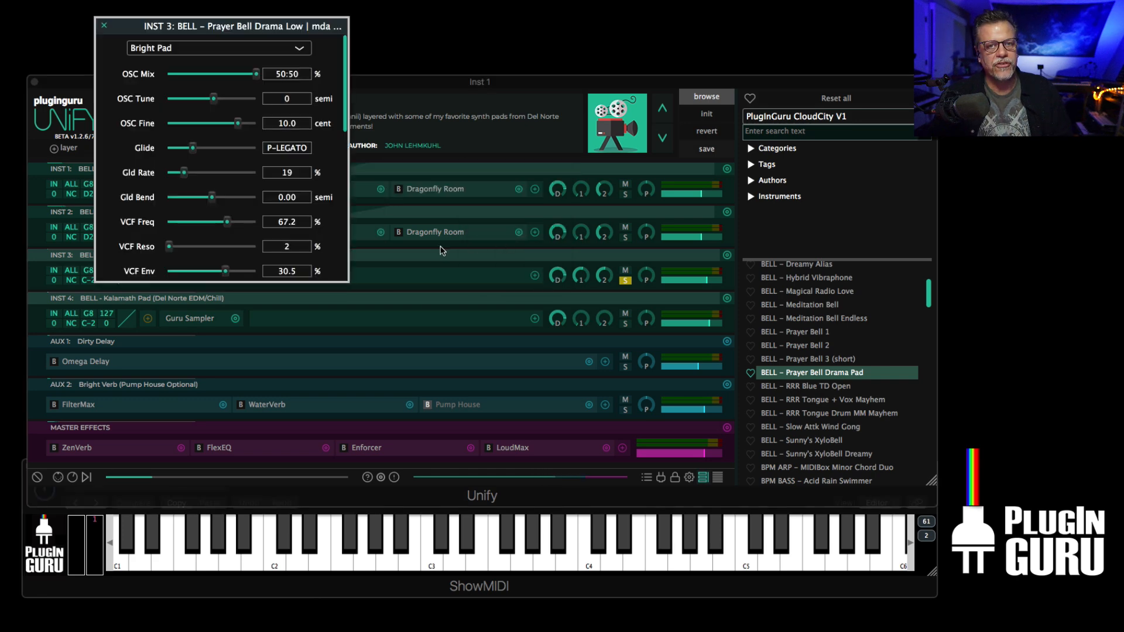
Load the Brass Section preset in INST 3's mda JX10 and lower VCF Freq to 33.9 %
{"action": "left_click", "coordinate": [188, 52]}
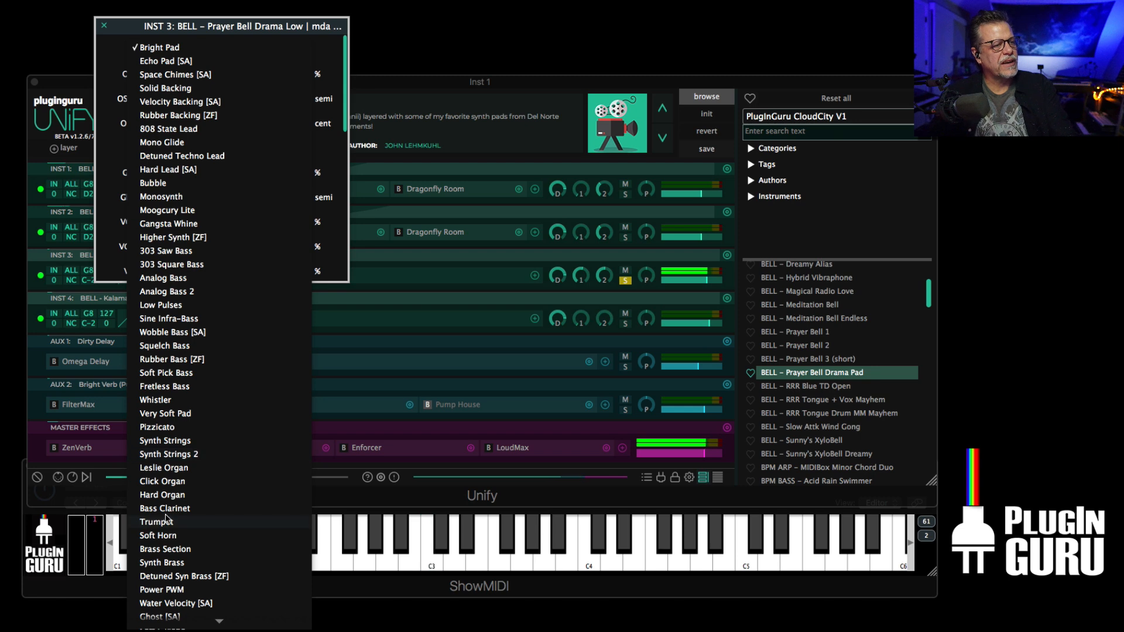
{"action": "left_click", "coordinate": [180, 553]}
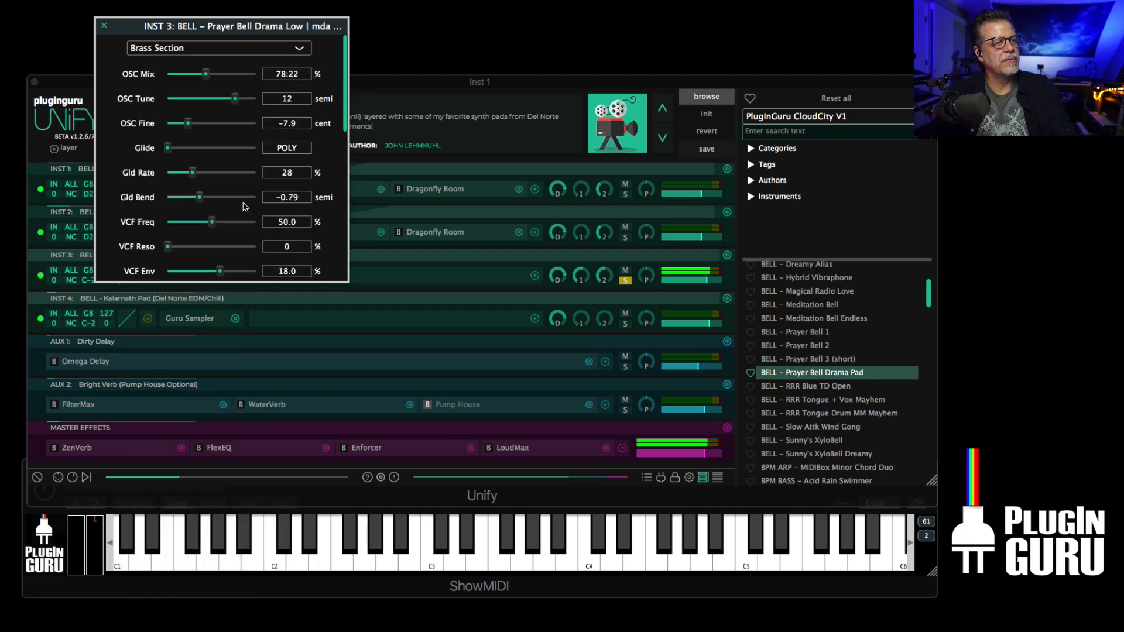
{"action": "scroll", "coordinate": [221, 202], "scroll_direction": "down", "scroll_amount": 2}
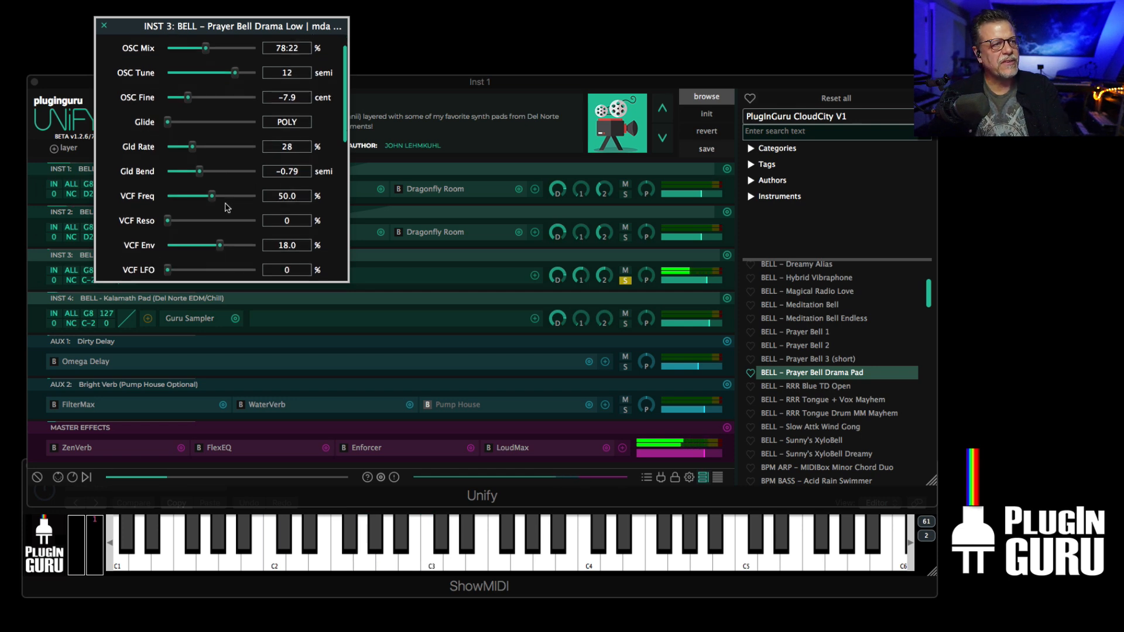
{"action": "scroll", "coordinate": [220, 199], "scroll_direction": "down", "scroll_amount": 1}
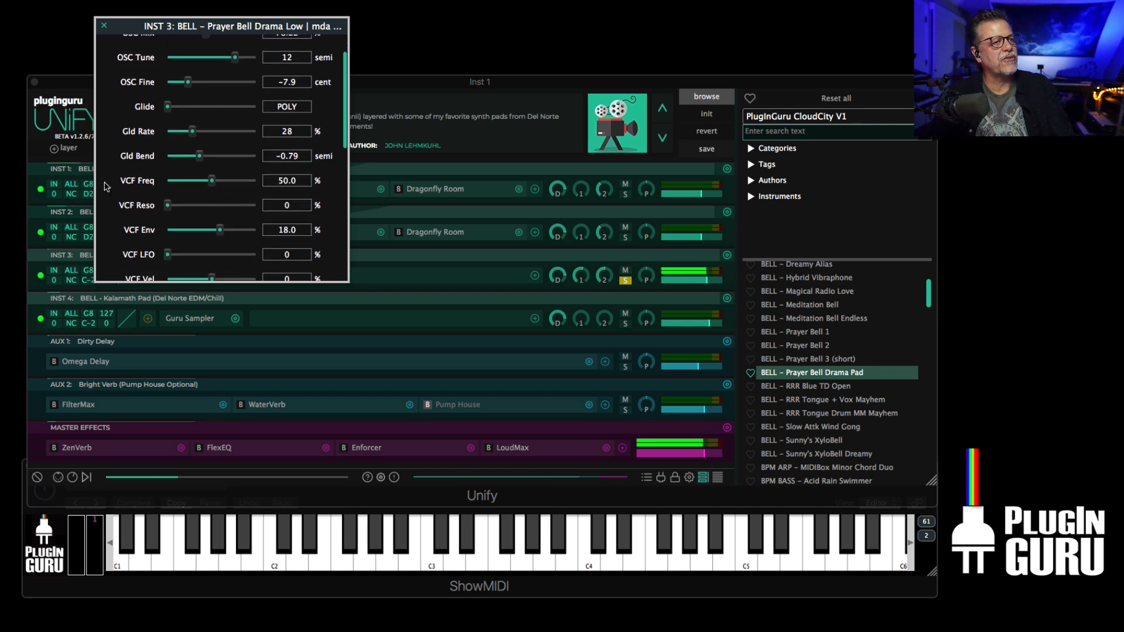
{"action": "left_click_drag", "start_coordinate": [211, 182], "coordinate": [197, 200]}
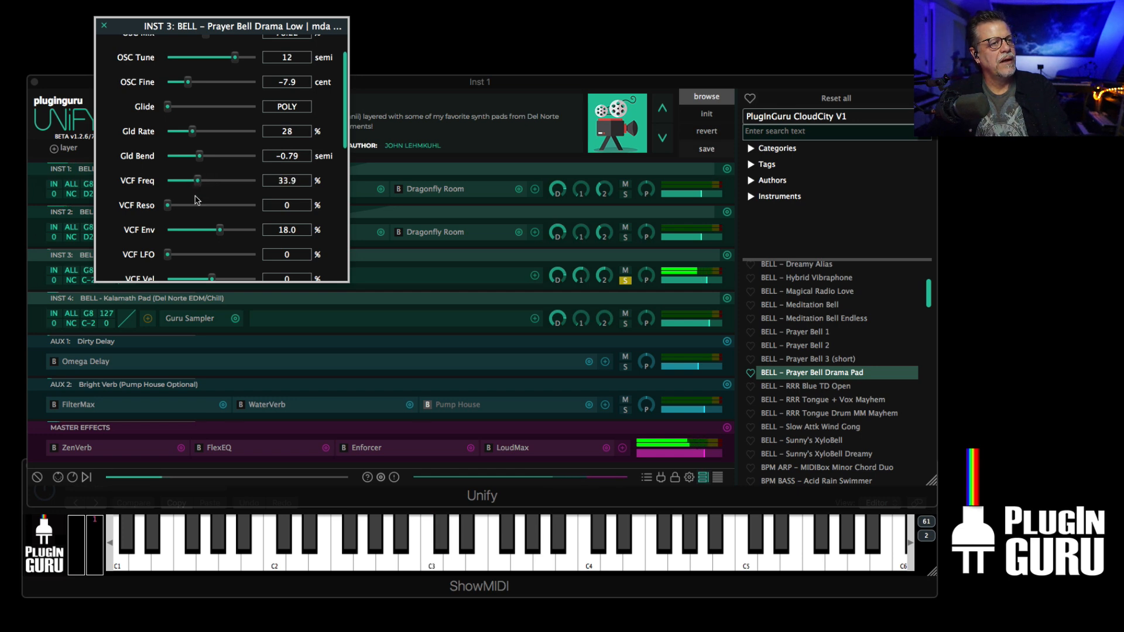
Set the mda JX10's VCF Rel to 69 % and return to the layer list at INST 3's solo control
{"action": "scroll", "coordinate": [197, 201], "scroll_direction": "down", "scroll_amount": 7}
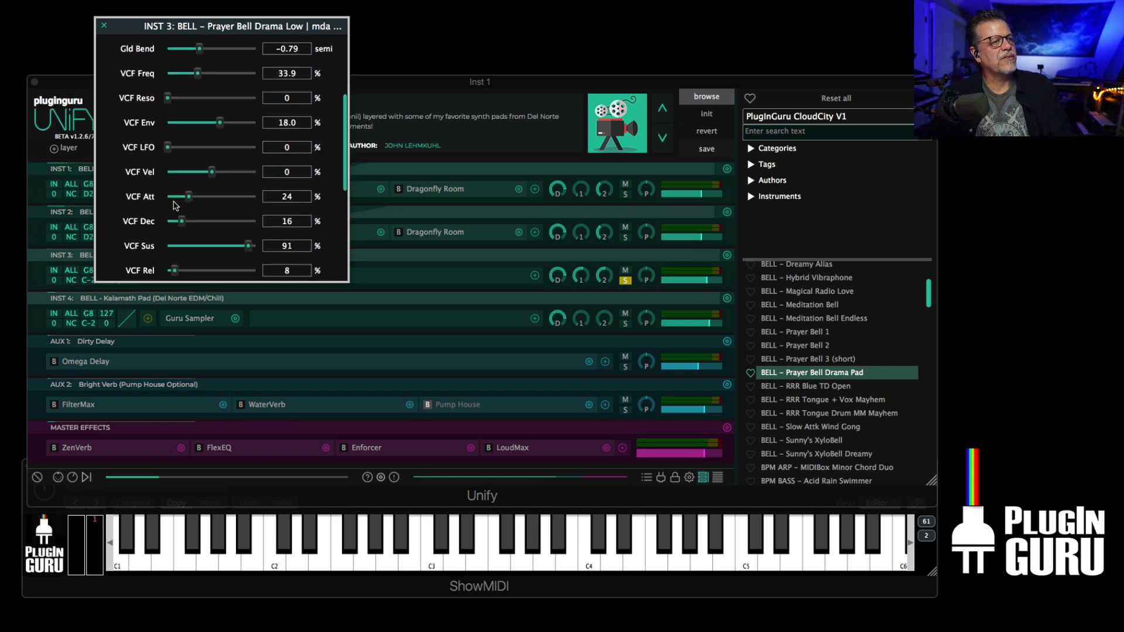
{"action": "scroll", "coordinate": [174, 205], "scroll_direction": "down", "scroll_amount": 1}
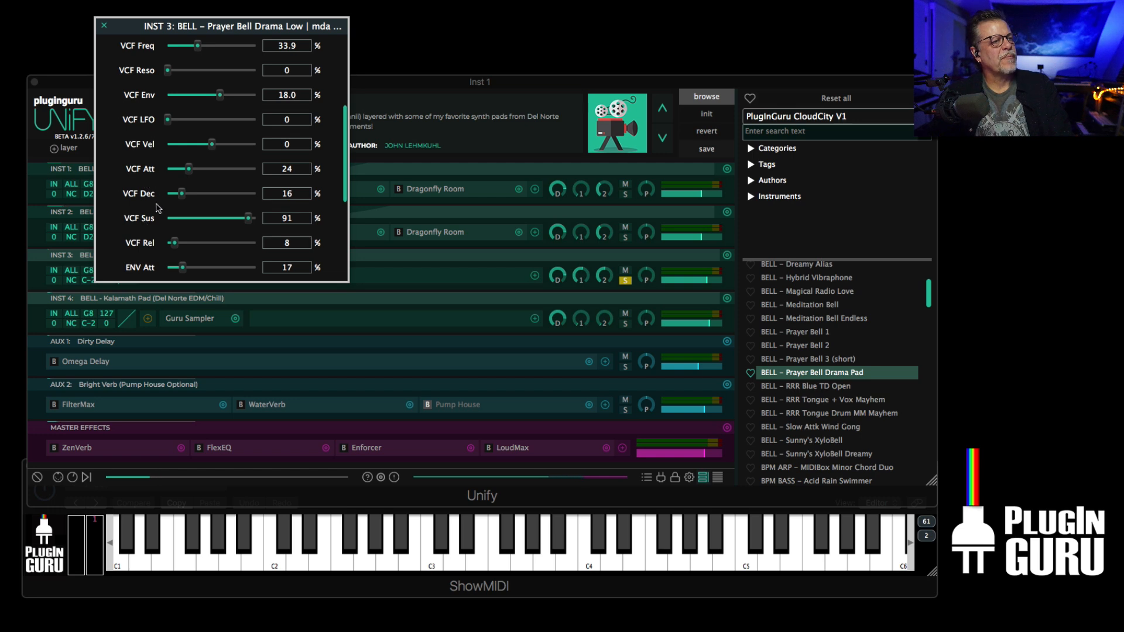
{"action": "left_click_drag", "start_coordinate": [174, 244], "coordinate": [224, 246]}
{"action": "left_click", "coordinate": [174, 244]}
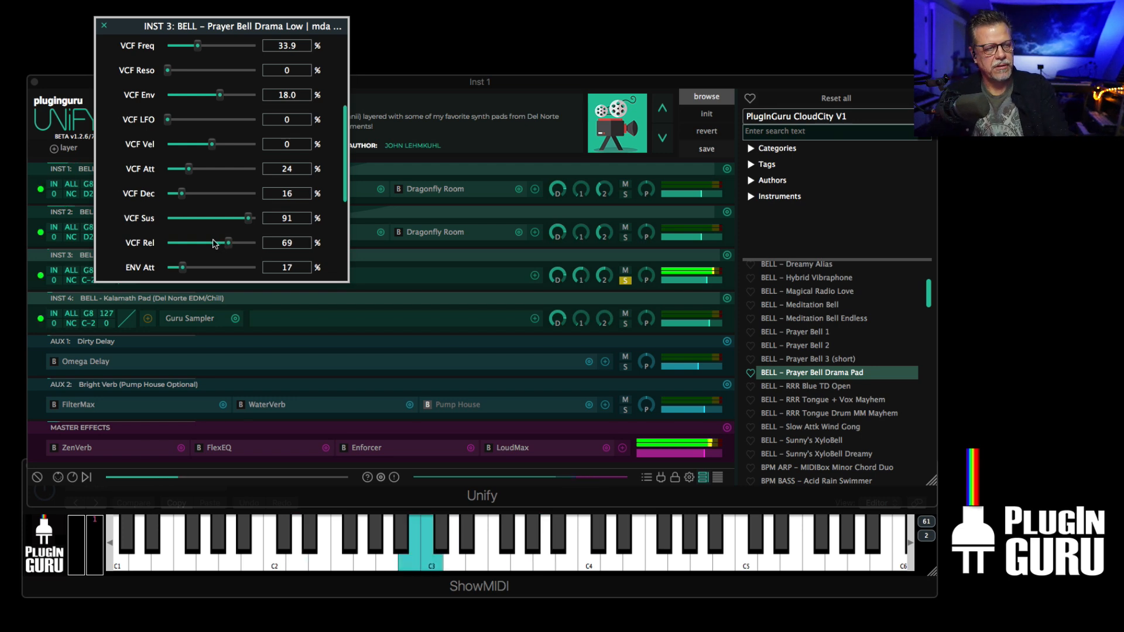
{"action": "left_click", "coordinate": [625, 280]}
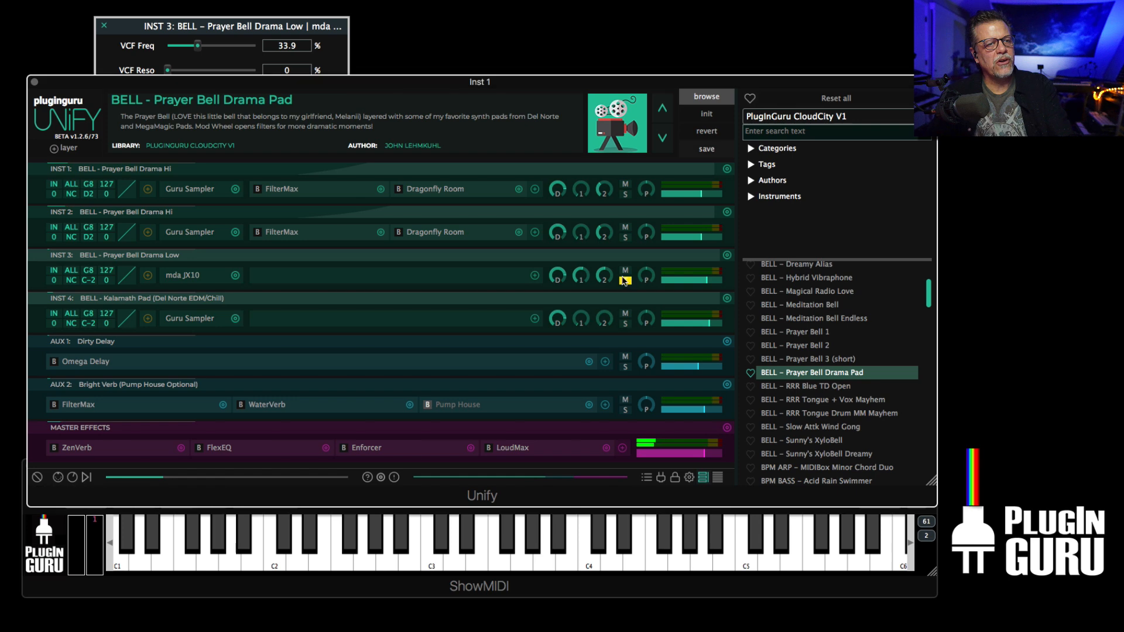
Set the INST 3 mda JX10's OSC Tune to -12 semi and VCF Freq to 59.1 %, and transpose the layer to -12
{"action": "left_click", "coordinate": [298, 58]}
{"action": "scroll", "coordinate": [230, 96], "scroll_direction": "up", "scroll_amount": 5}
{"action": "scroll", "coordinate": [230, 95], "scroll_direction": "up", "scroll_amount": 3}
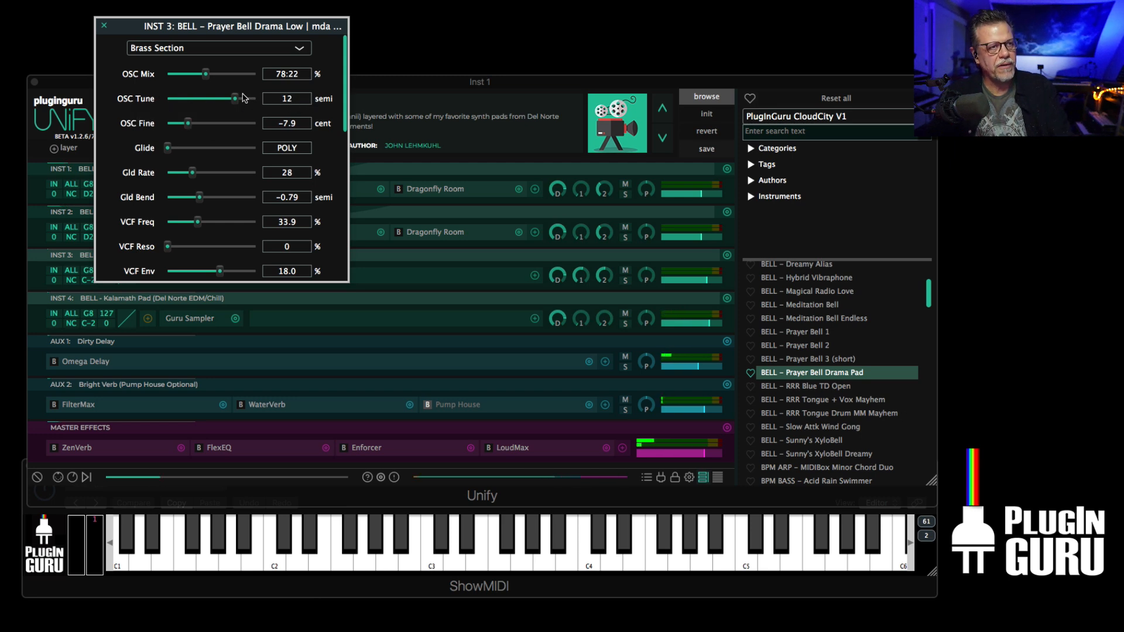
{"action": "left_click_drag", "start_coordinate": [237, 99], "coordinate": [213, 108]}
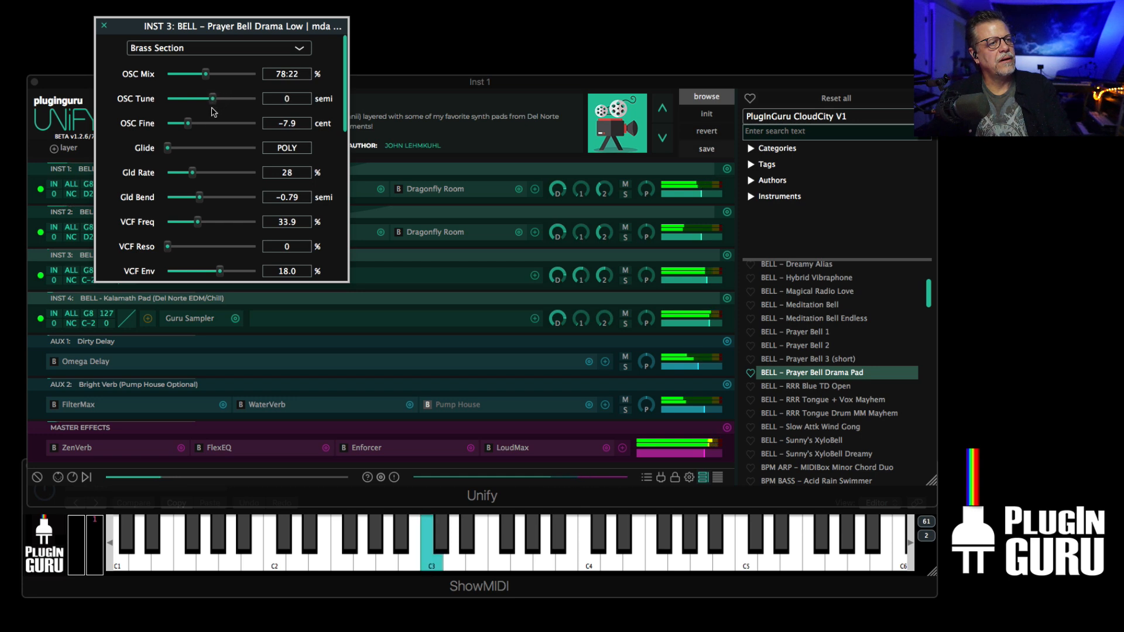
{"action": "left_click_drag", "start_coordinate": [198, 226], "coordinate": [215, 227]}
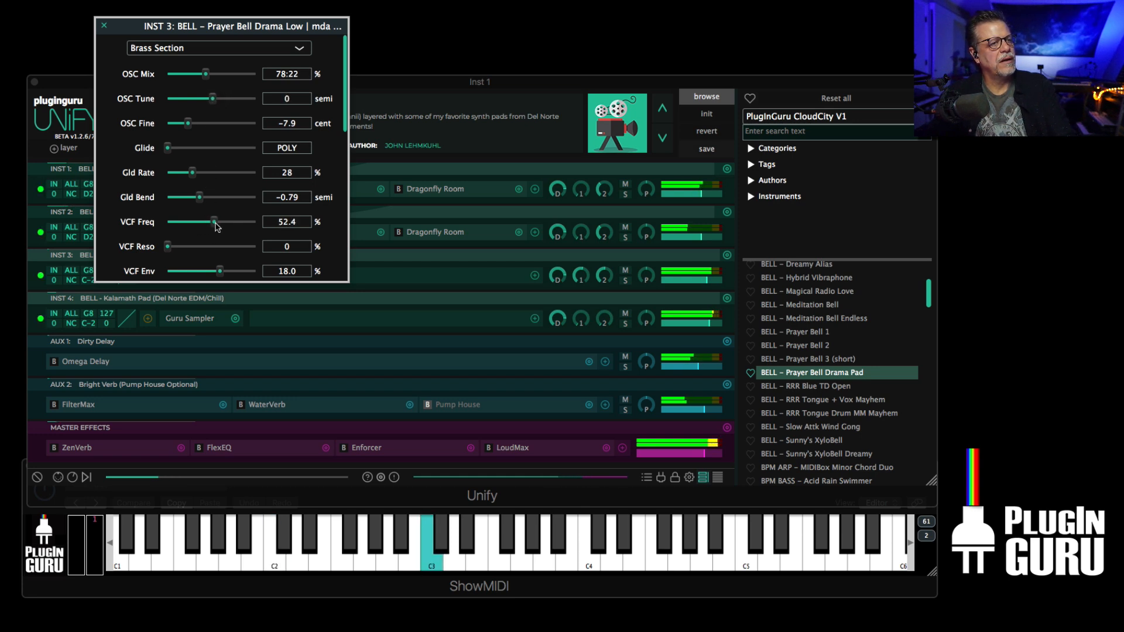
{"action": "left_click_drag", "start_coordinate": [214, 105], "coordinate": [190, 108]}
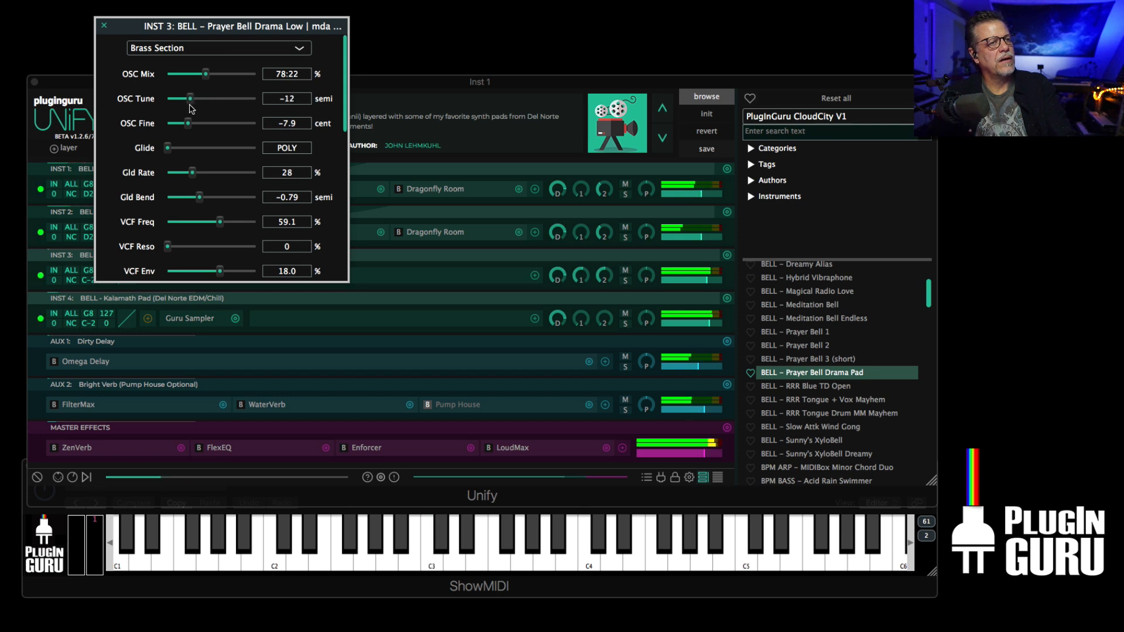
{"action": "left_click_drag", "start_coordinate": [56, 284], "coordinate": [63, 363]}
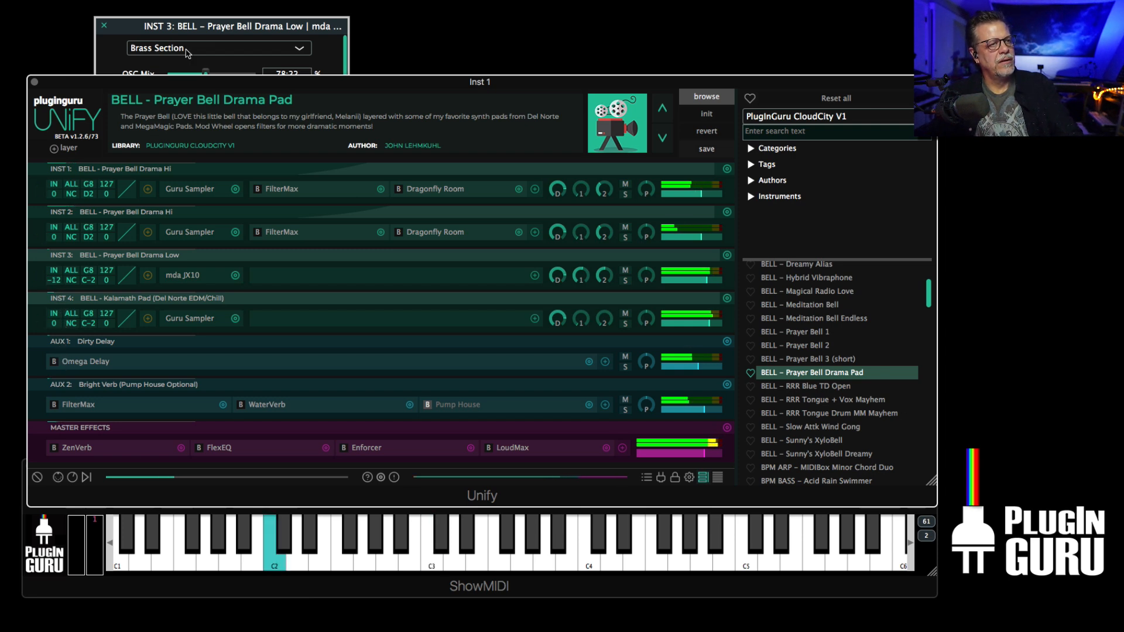
Set the INST 3 mda JX10's VCF Freq to 40.7 % and VCF Env to 34.2 %, and close its editor
{"action": "left_click", "coordinate": [240, 53]}
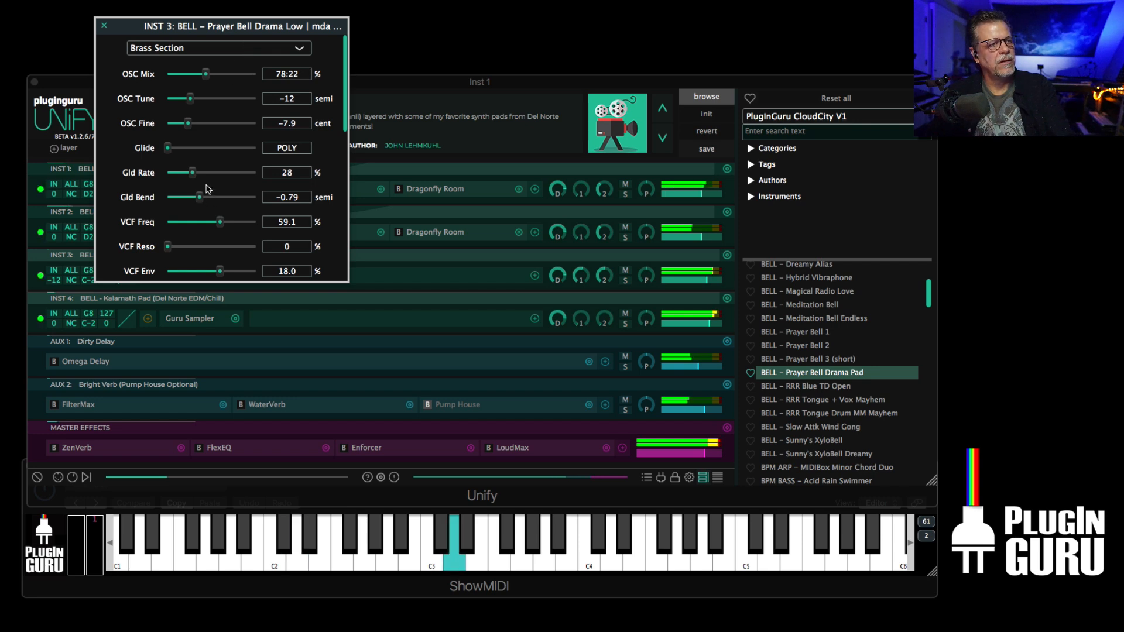
{"action": "left_click_drag", "start_coordinate": [220, 222], "coordinate": [203, 227]}
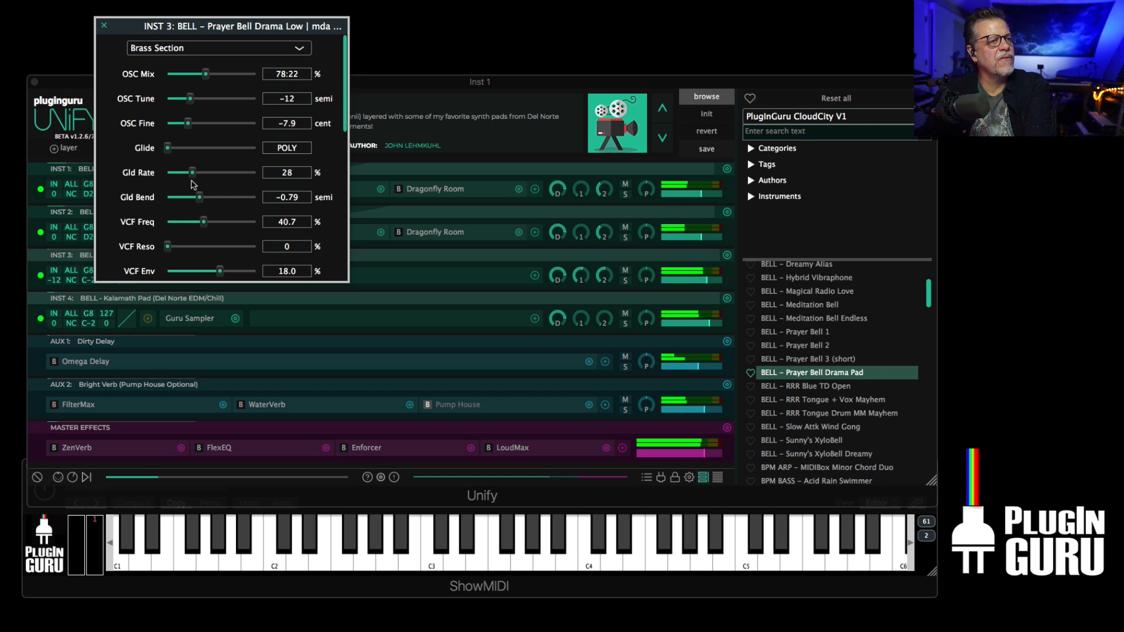
{"action": "scroll", "coordinate": [182, 236], "scroll_direction": "down", "scroll_amount": 1}
{"action": "left_click_drag", "start_coordinate": [229, 247], "coordinate": [204, 261]}
{"action": "scroll", "coordinate": [176, 234], "scroll_direction": "down", "scroll_amount": 3}
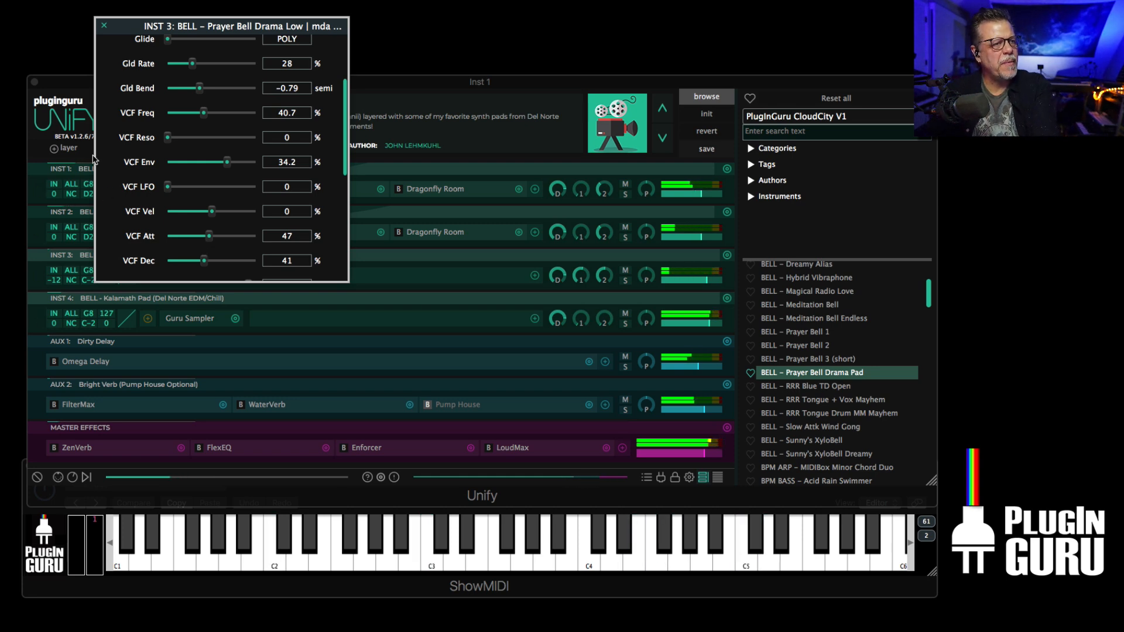
{"action": "left_click", "coordinate": [104, 25]}
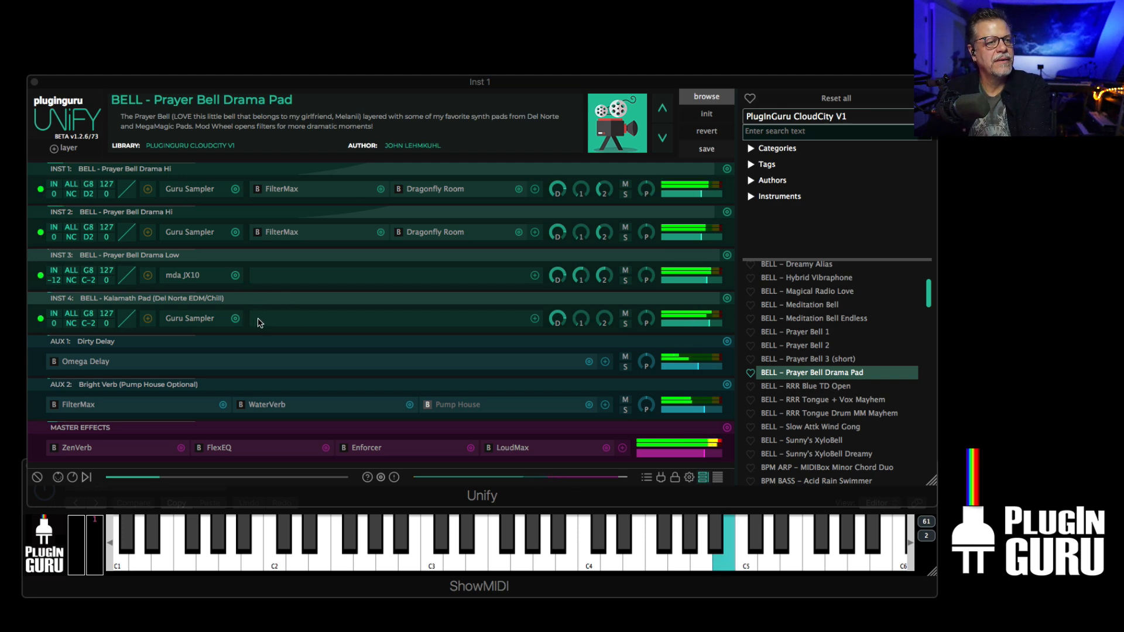
Add the Silky Chorus modulation effect to the INST 3 layer after the mda JX10
{"action": "left_click", "coordinate": [534, 276]}
{"action": "mouse_move", "coordinate": [564, 203]}
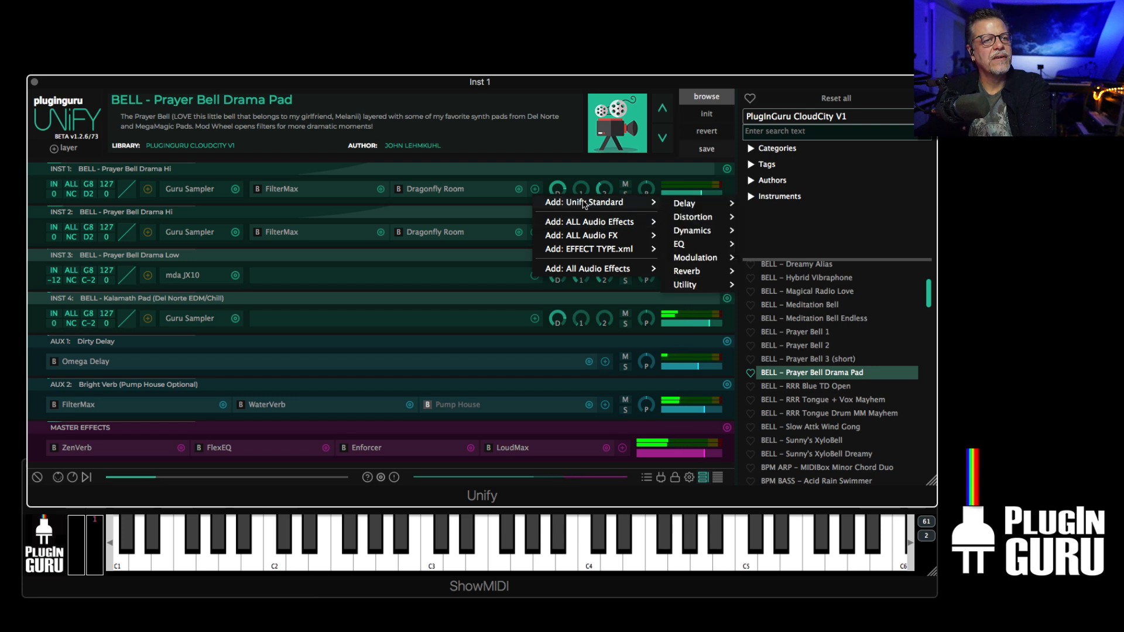
{"action": "mouse_move", "coordinate": [701, 263]}
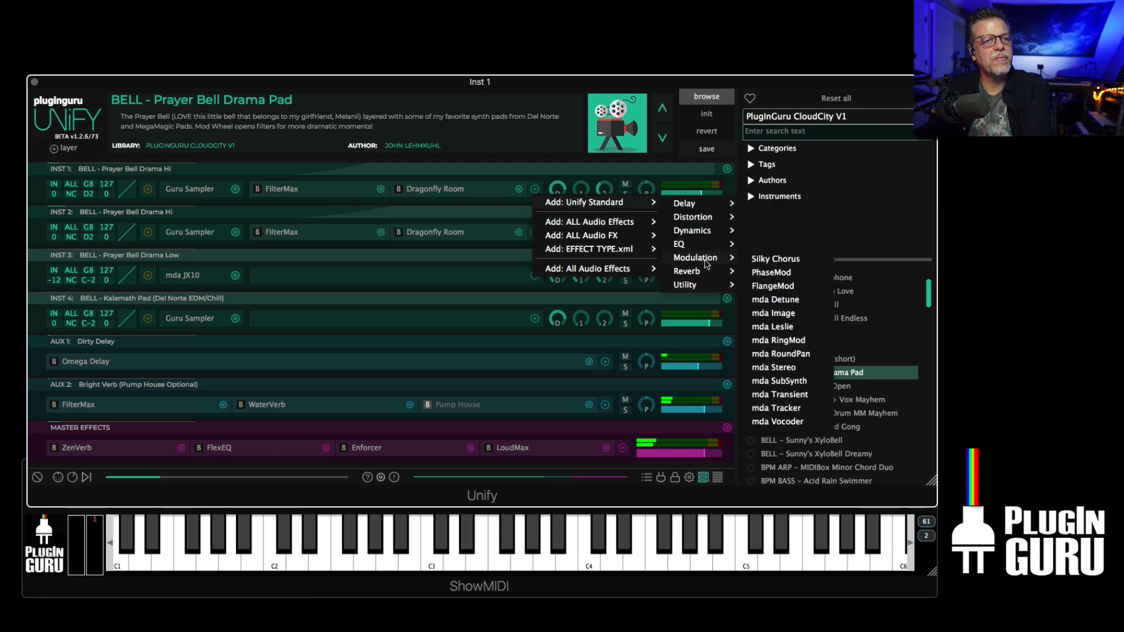
{"action": "left_click", "coordinate": [774, 259]}
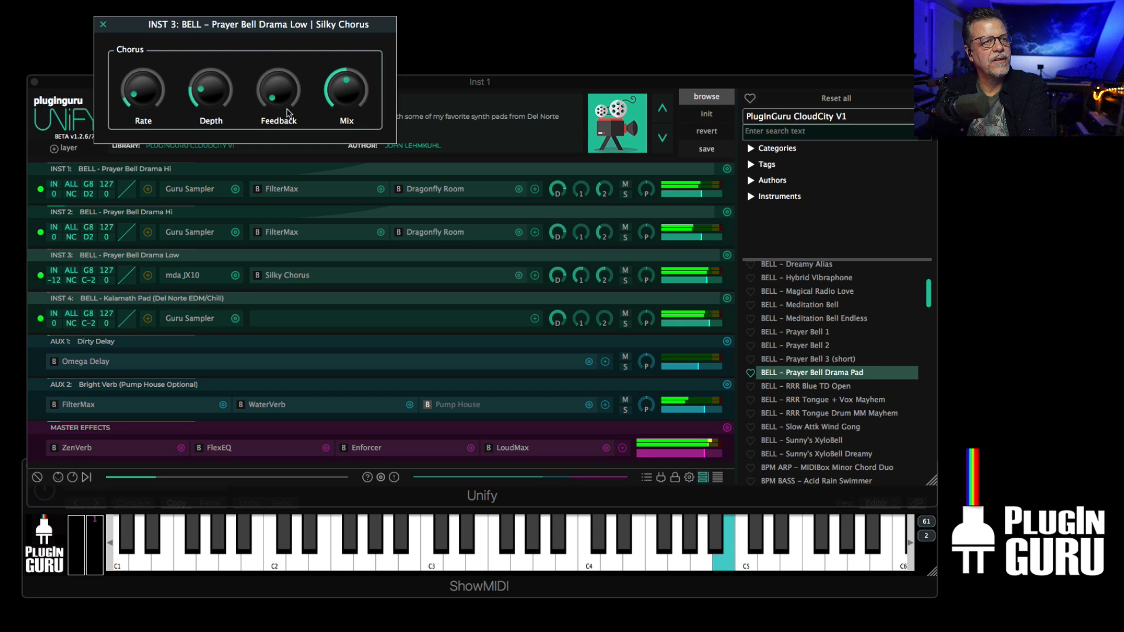
Raise the Silky Chorus Rate and Feedback, lower Depth slightly, set Mix to 35.5 %, and close the effect's editor
{"action": "left_click_drag", "start_coordinate": [146, 99], "coordinate": [146, 85]}
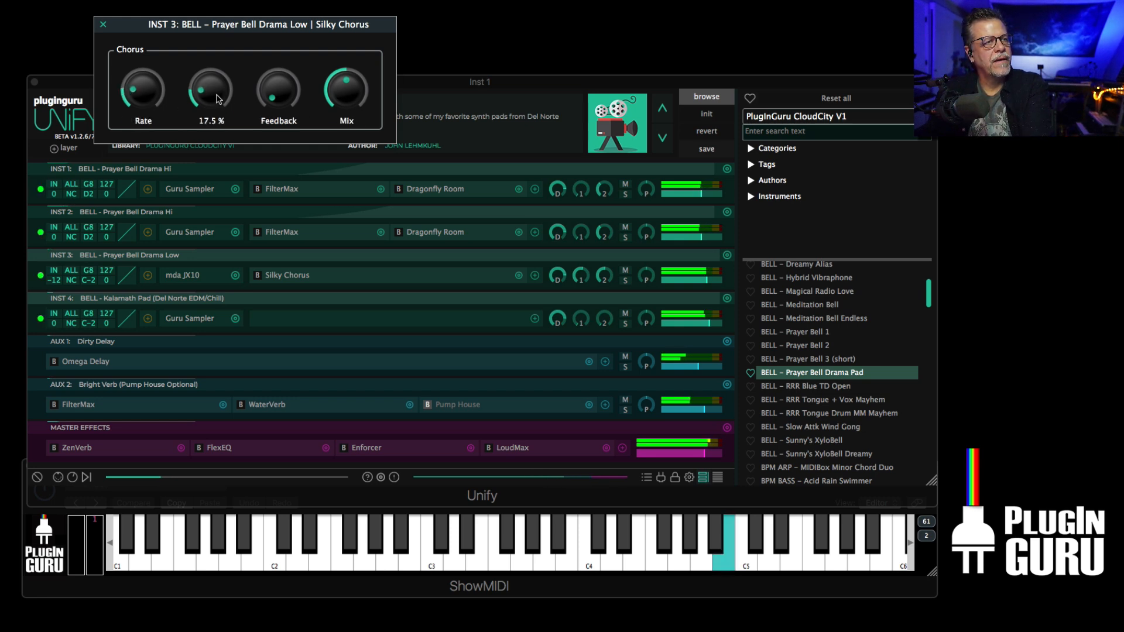
{"action": "left_click_drag", "start_coordinate": [361, 98], "coordinate": [359, 113]}
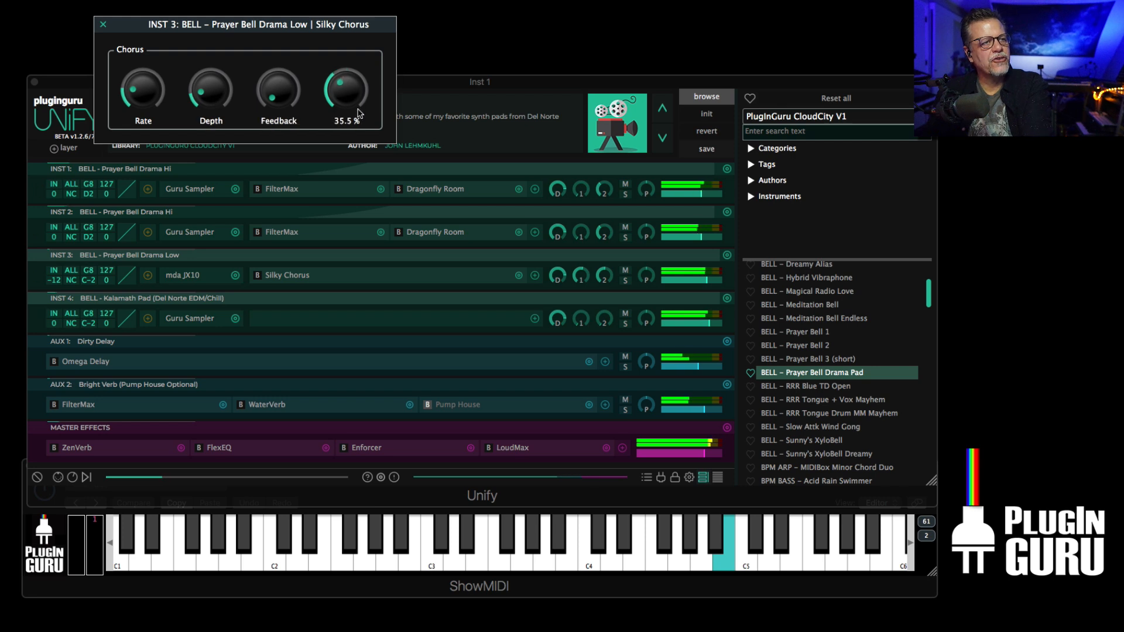
{"action": "left_click_drag", "start_coordinate": [279, 92], "coordinate": [317, 10]}
{"action": "left_click_drag", "start_coordinate": [312, 37], "coordinate": [311, 57]}
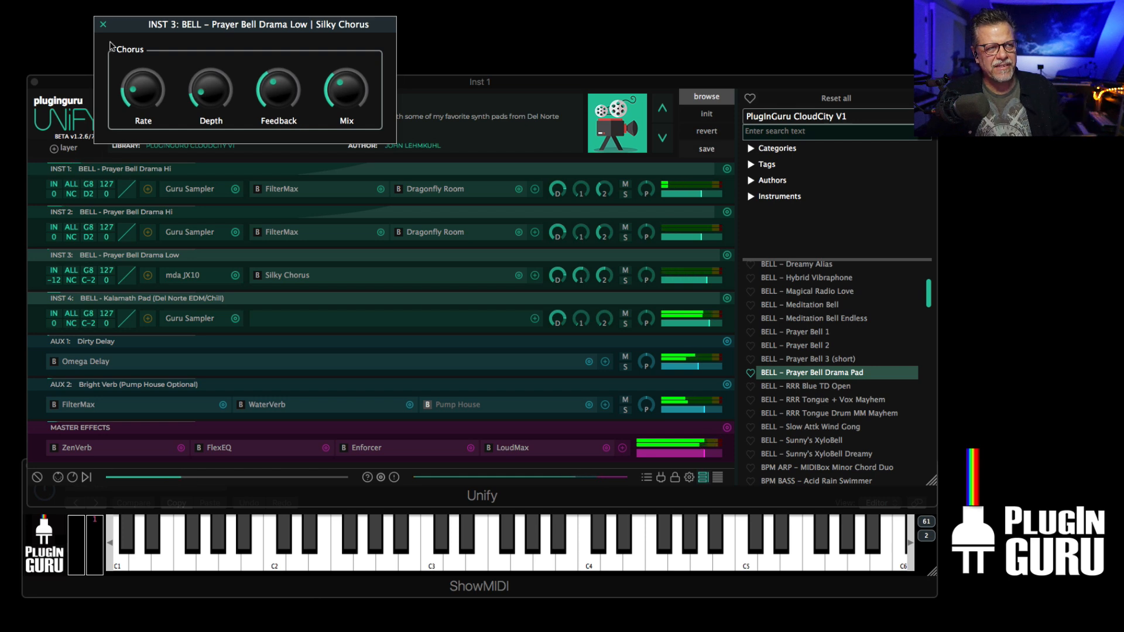
{"action": "left_click", "coordinate": [103, 25]}
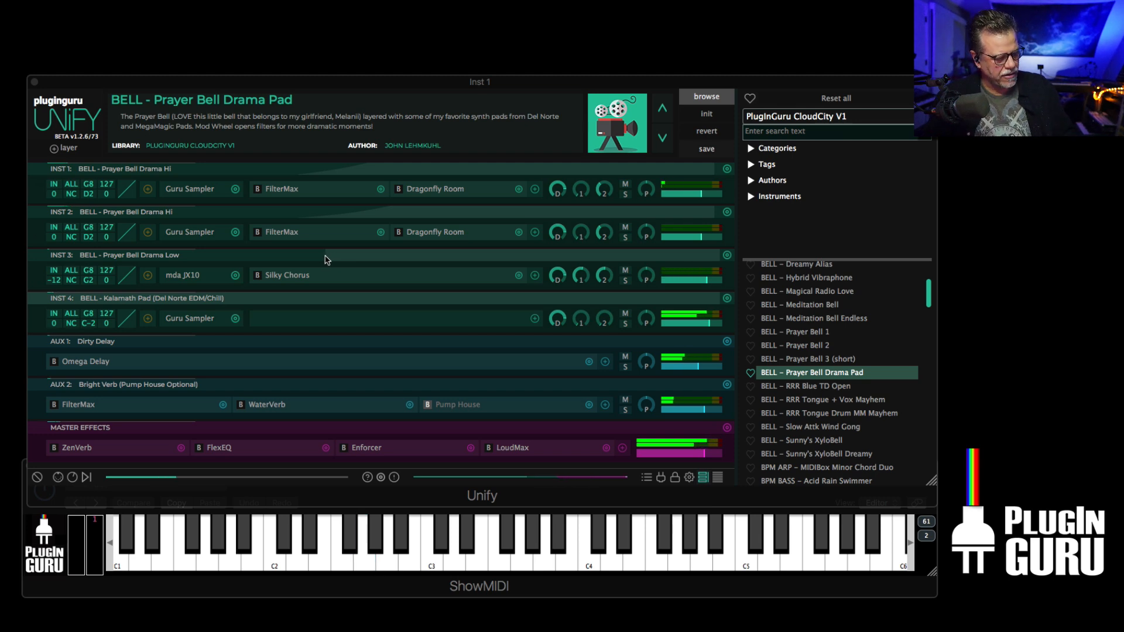
Set INST 3's low key limit to G2 and adjust its key fade across the lower keys
{"action": "left_click_drag", "start_coordinate": [327, 253], "coordinate": [377, 251]}
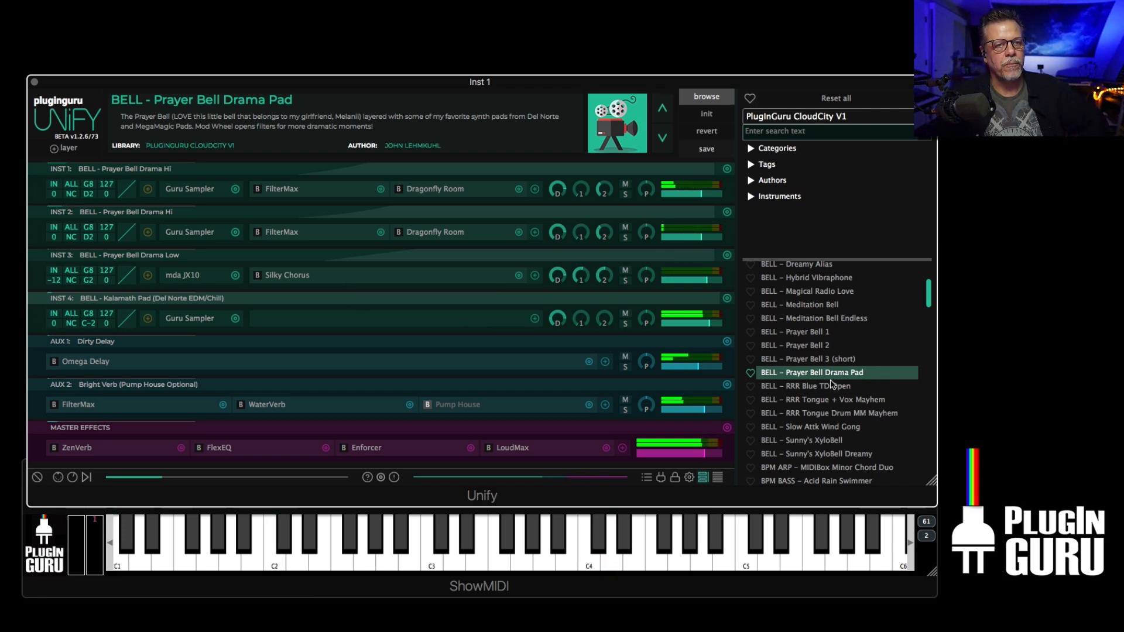
Load the BPM BASS - Tek Octave FM patch from the CloudCity V1 library
{"action": "scroll", "coordinate": [836, 385], "scroll_direction": "down", "scroll_amount": 5}
{"action": "scroll", "coordinate": [831, 384], "scroll_direction": "down", "scroll_amount": 3}
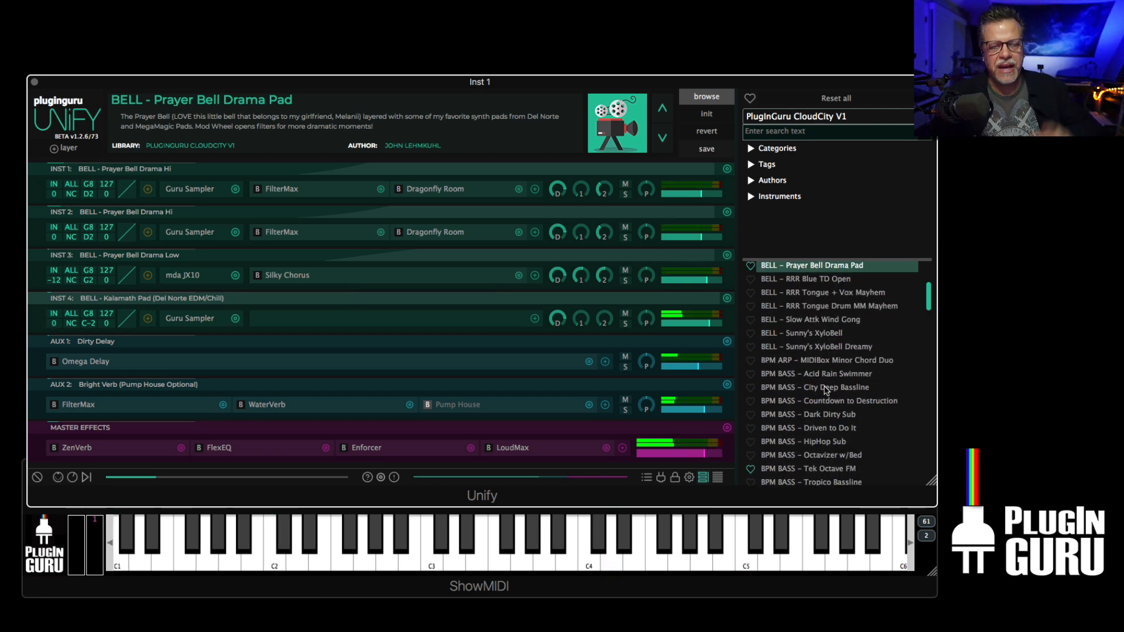
{"action": "scroll", "coordinate": [826, 390], "scroll_direction": "down", "scroll_amount": 7}
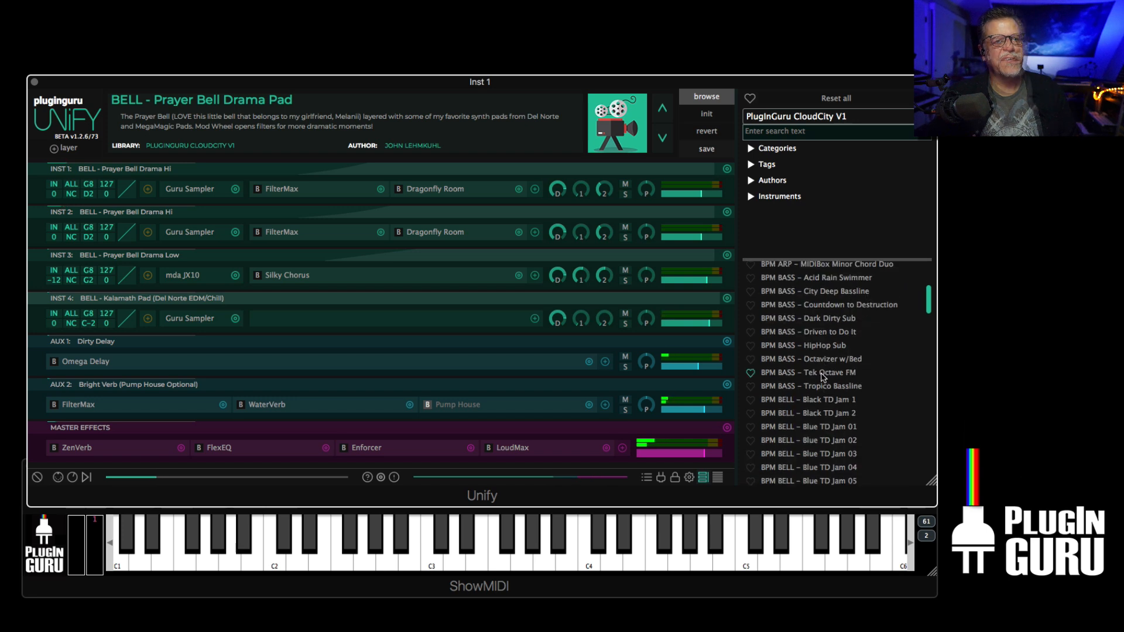
{"action": "left_click", "coordinate": [823, 373]}
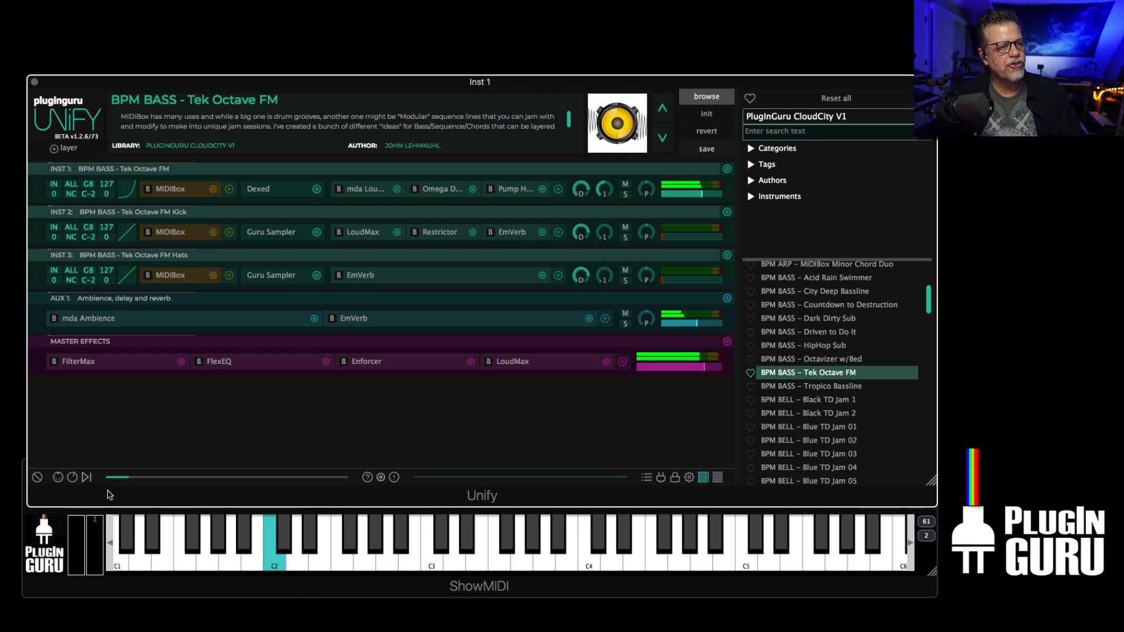
Show Unify's transport and tempo settings, and set the host project's tempo in Logic Pro to 120 BPM
{"action": "left_click", "coordinate": [86, 477]}
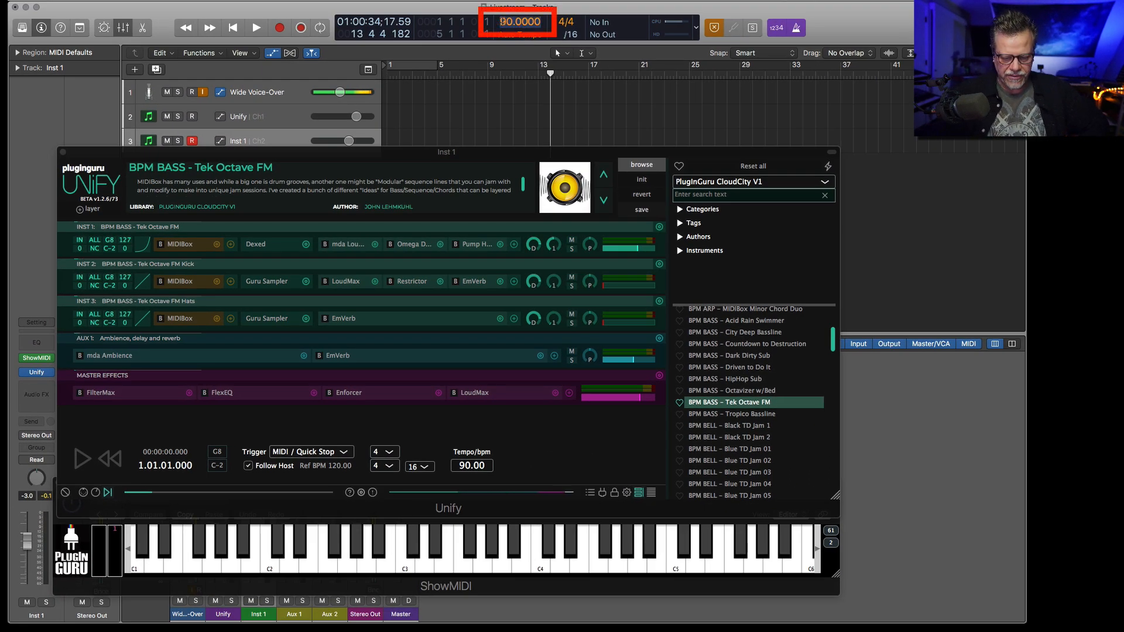
{"action": "type", "text": "120"}
{"action": "key", "text": "Return"}
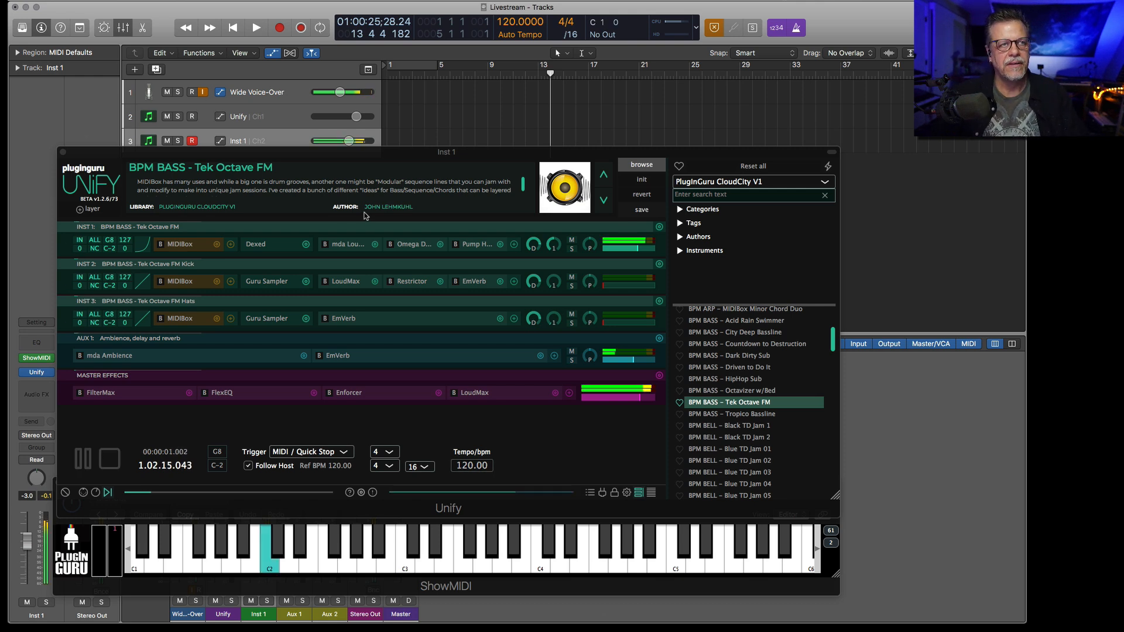
{"action": "double_click", "coordinate": [319, 7]}
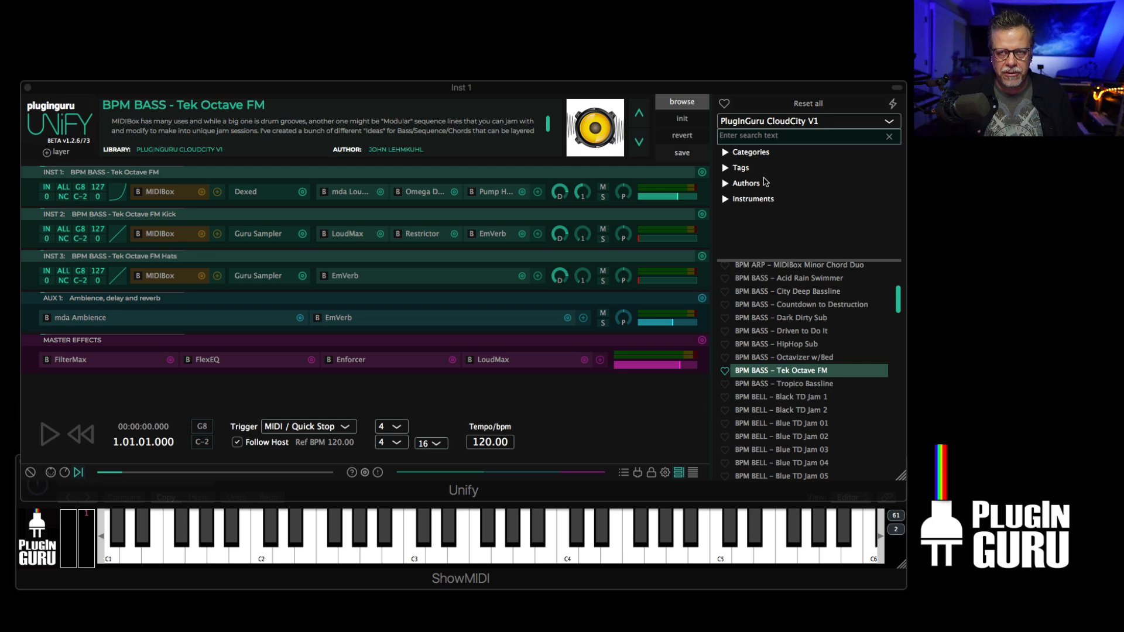
Examine the Save BPM Data option in the patch's save dialog without saving, and check the Follow Host reference BPM setting
{"action": "left_click", "coordinate": [683, 154]}
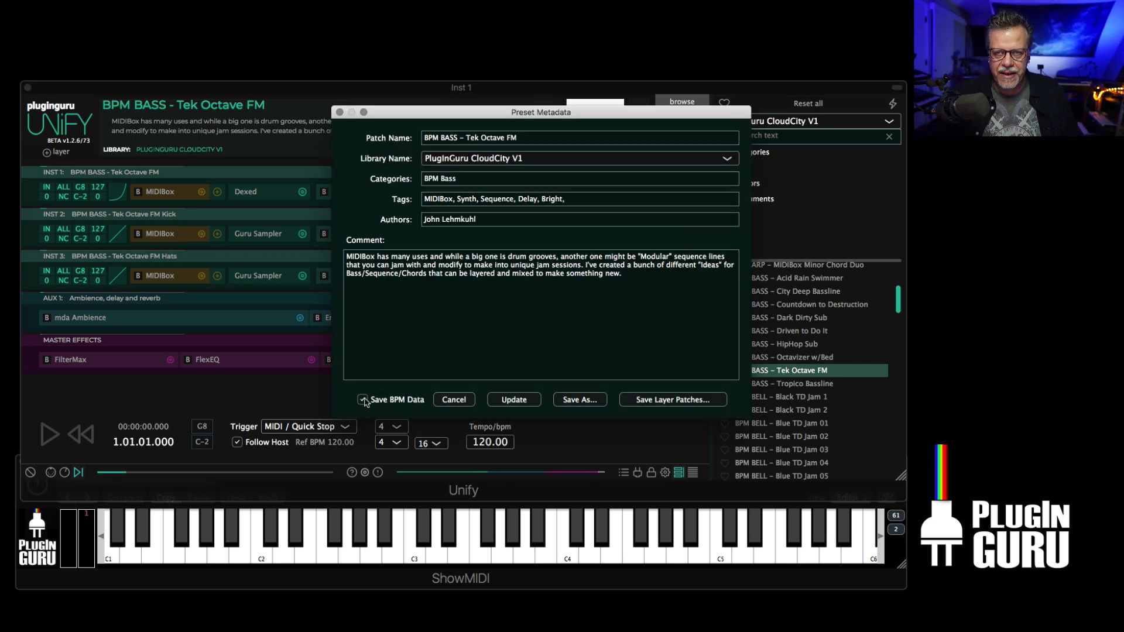
{"action": "left_click", "coordinate": [452, 400]}
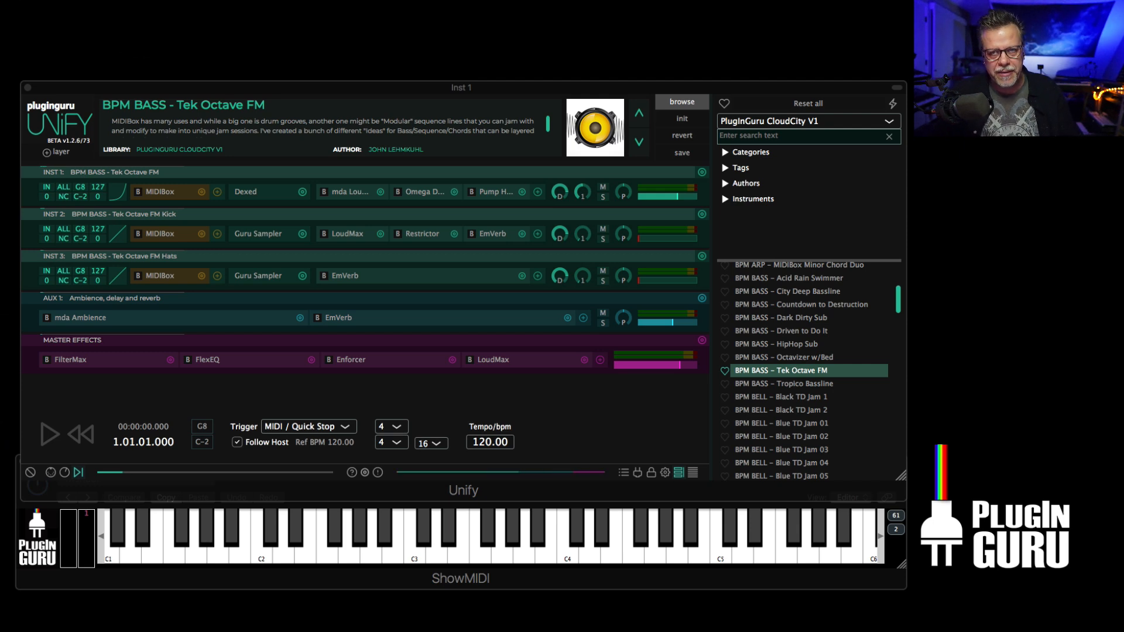
{"action": "left_click", "coordinate": [79, 472]}
{"action": "left_click", "coordinate": [79, 471]}
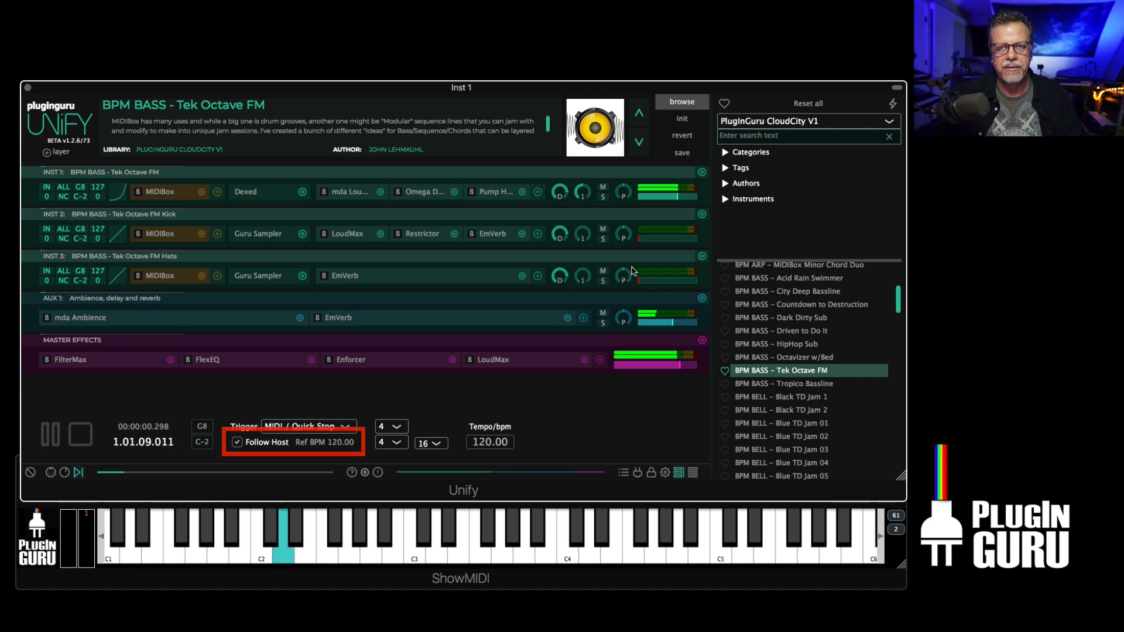
Bring up the macro knobs, audition INST 1 and AUX 1 in solo, and raise the AUX 1 level slightly
{"action": "left_click", "coordinate": [66, 473]}
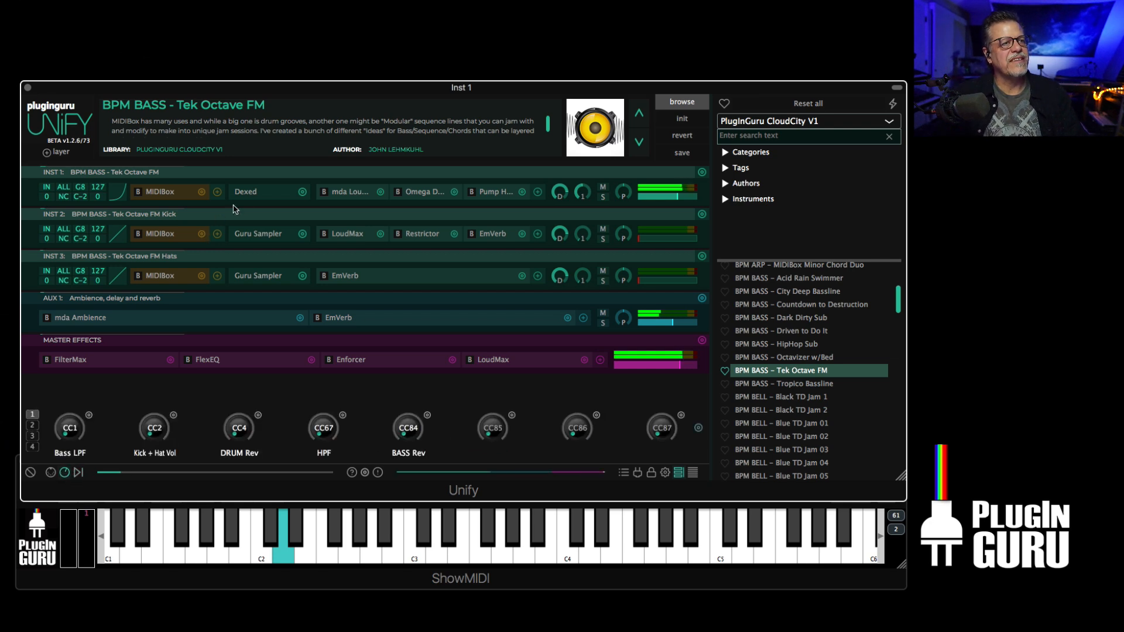
{"action": "left_click", "coordinate": [602, 198]}
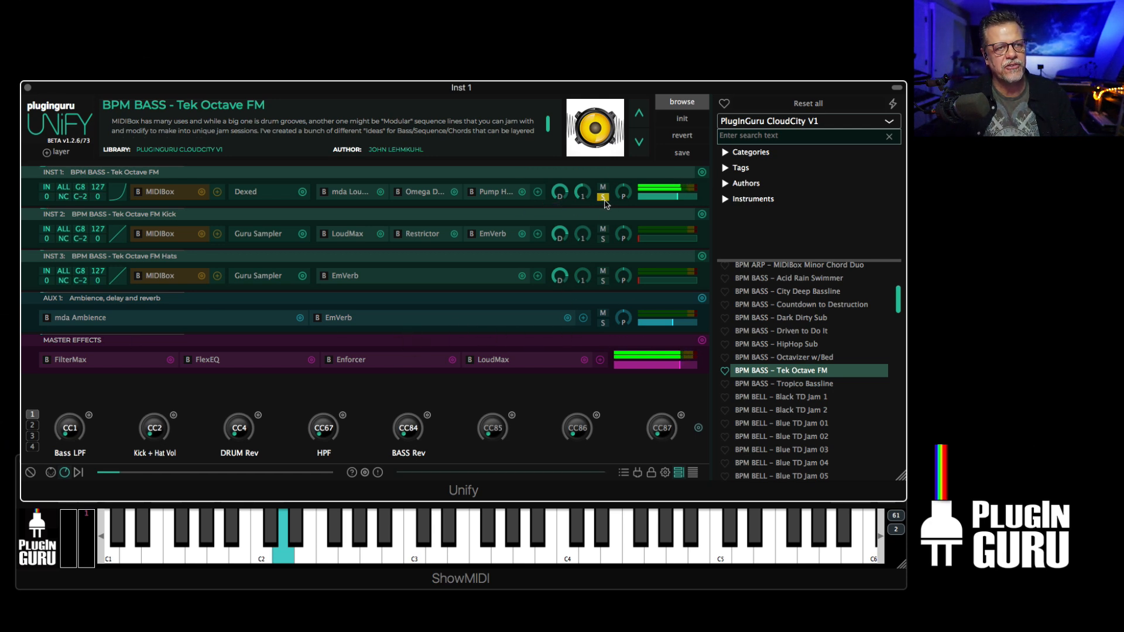
{"action": "left_click", "coordinate": [604, 323]}
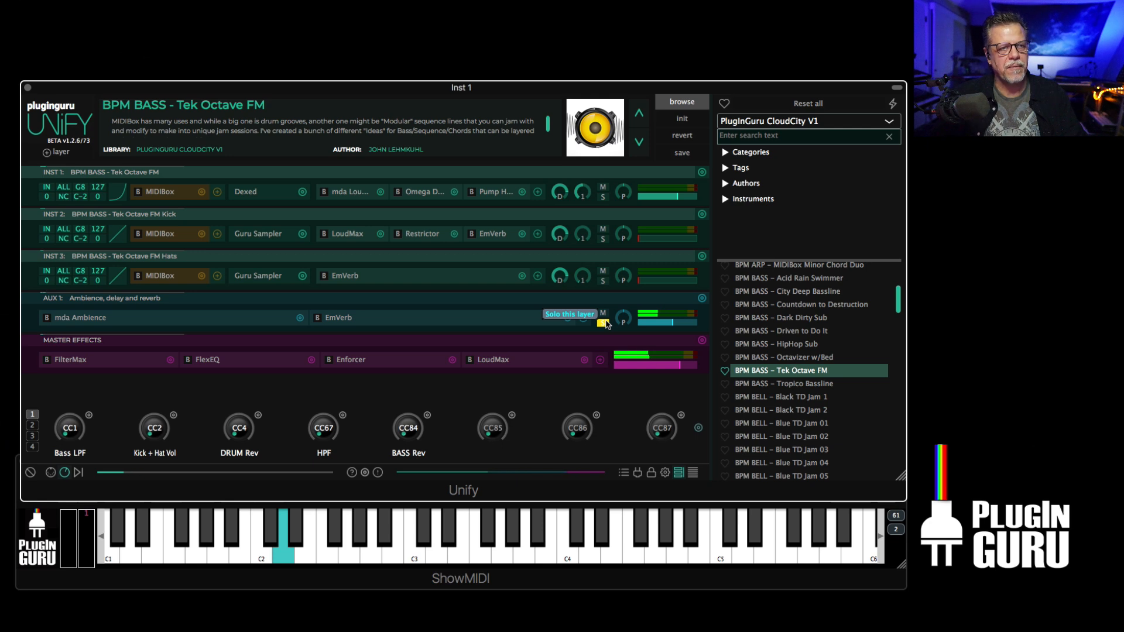
{"action": "left_click", "coordinate": [604, 324]}
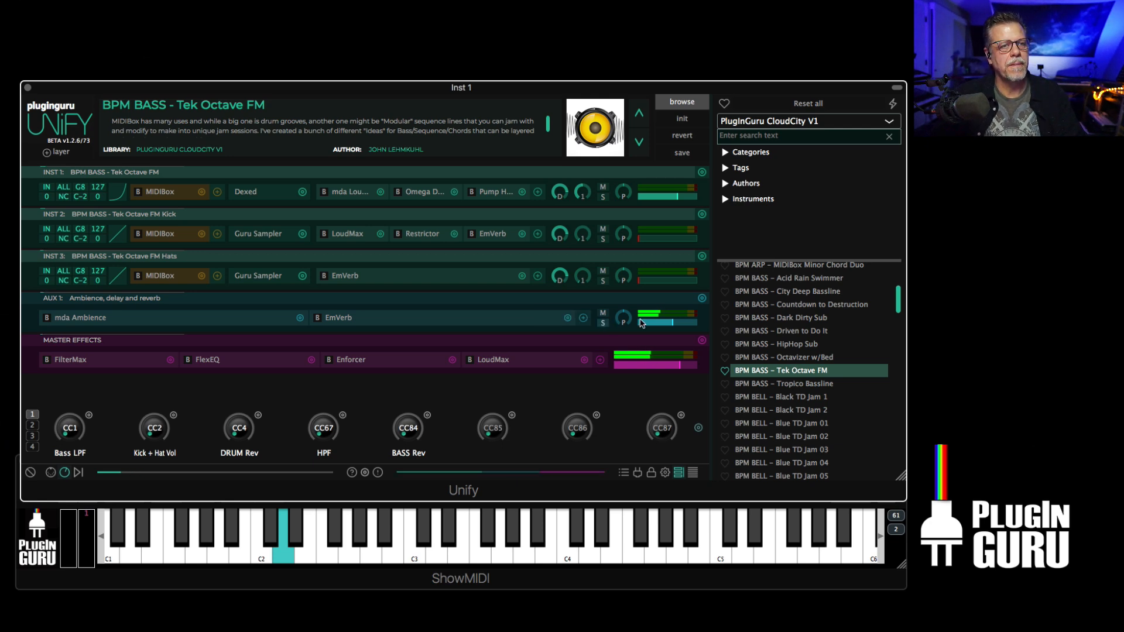
{"action": "mouse_move", "coordinate": [669, 323]}
{"action": "left_click_drag", "start_coordinate": [671, 326], "coordinate": [677, 326]}
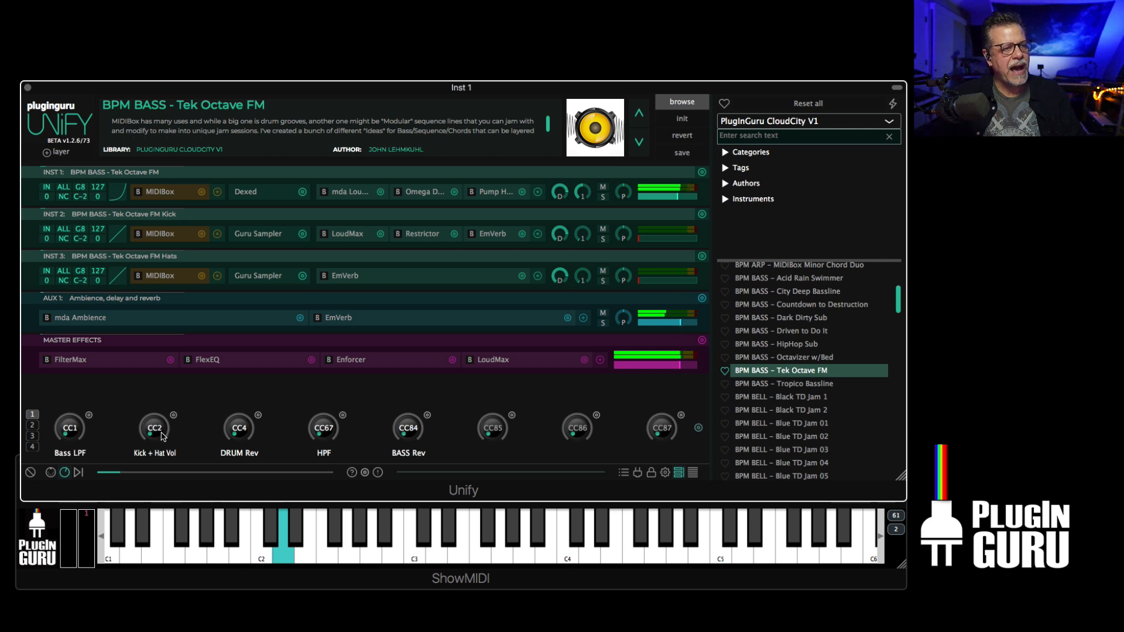
Try out the macros by turning Kick + Hat Vol fully up, sweeping DRUM Rev up and back to minimum, and raising Bass LPF
{"action": "left_click_drag", "start_coordinate": [156, 437], "coordinate": [197, 310]}
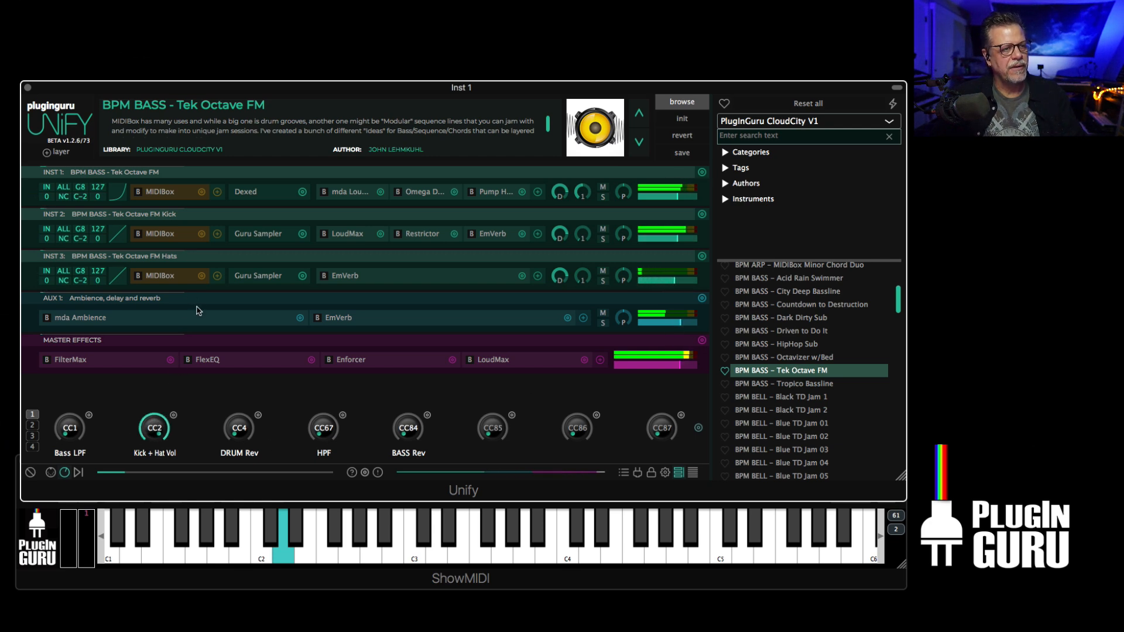
{"action": "left_click_drag", "start_coordinate": [241, 438], "coordinate": [244, 417]}
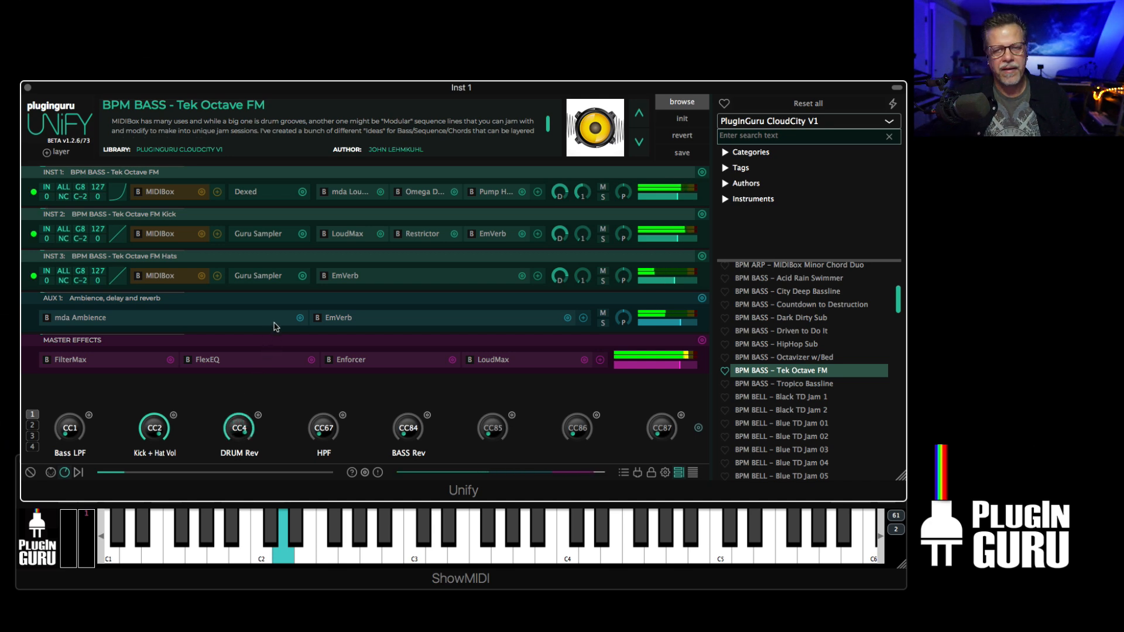
{"action": "left_click_drag", "start_coordinate": [240, 430], "coordinate": [235, 597]}
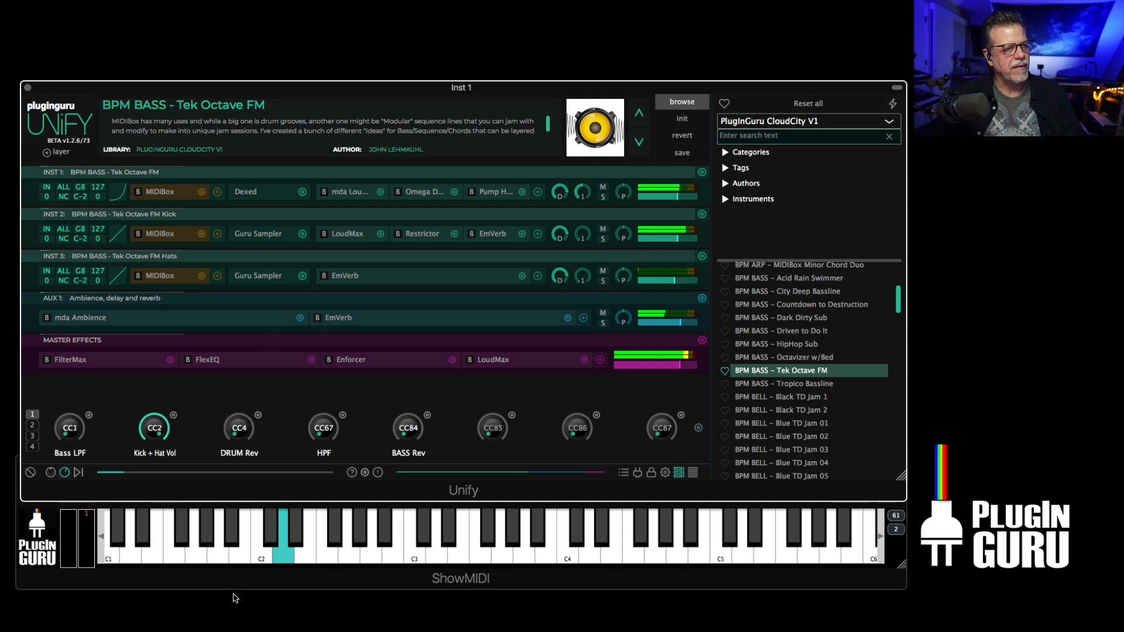
{"action": "left_click_drag", "start_coordinate": [69, 430], "coordinate": [74, 386]}
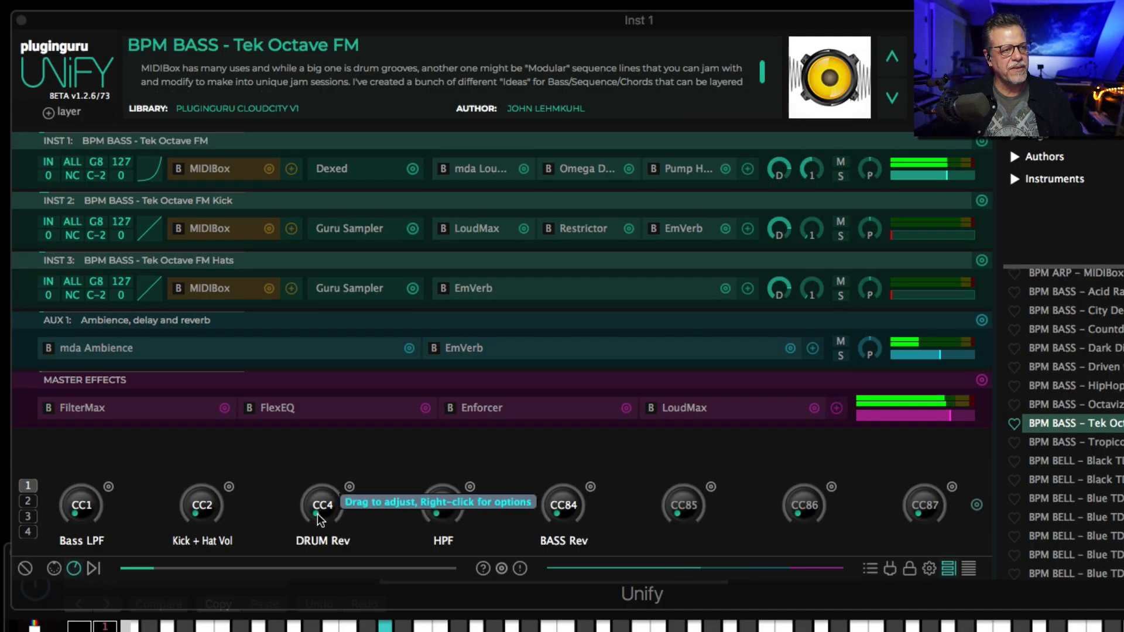
Turn the Kick + Hat Vol macro fully up, then sweep DRUM Rev up briefly and return it to minimum
{"action": "left_click_drag", "start_coordinate": [314, 515], "coordinate": [314, 499]}
{"action": "left_click_drag", "start_coordinate": [205, 511], "coordinate": [260, 272]}
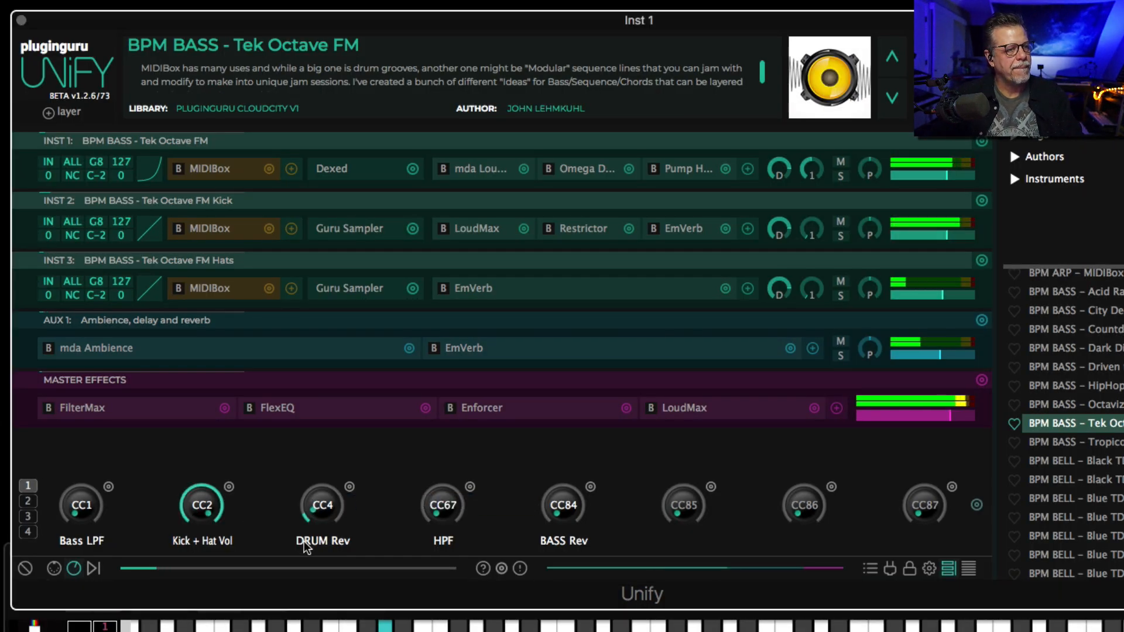
{"action": "left_click_drag", "start_coordinate": [332, 491], "coordinate": [347, 577]}
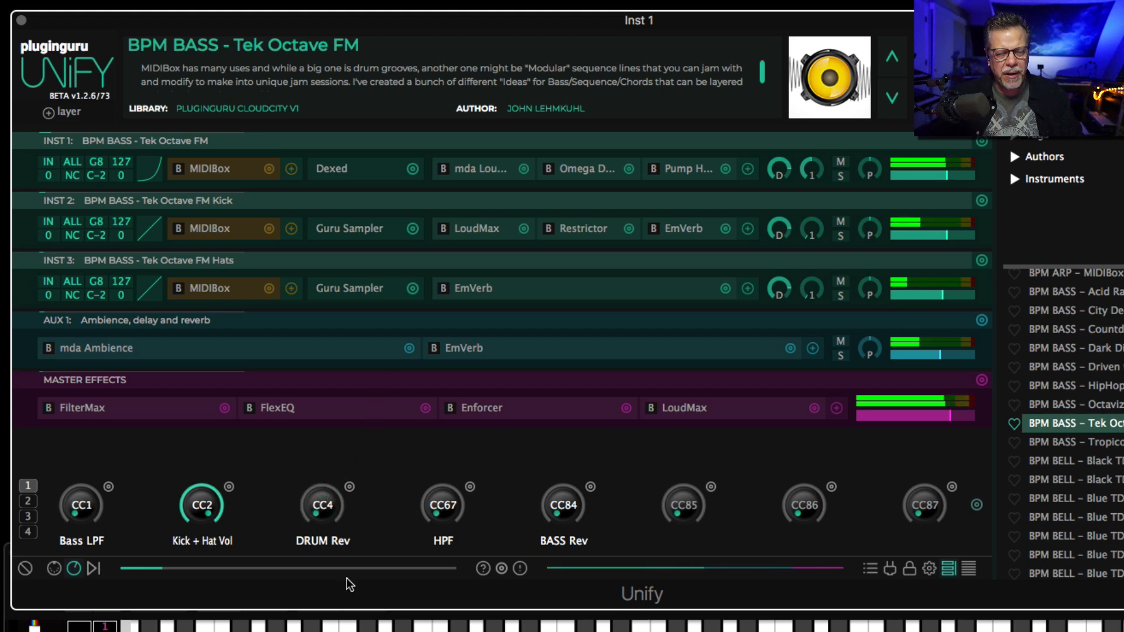
Open the DRUM Rev macro's linked parameters and browse the instrument-layer parameters available for a new link
{"action": "left_click", "coordinate": [349, 487]}
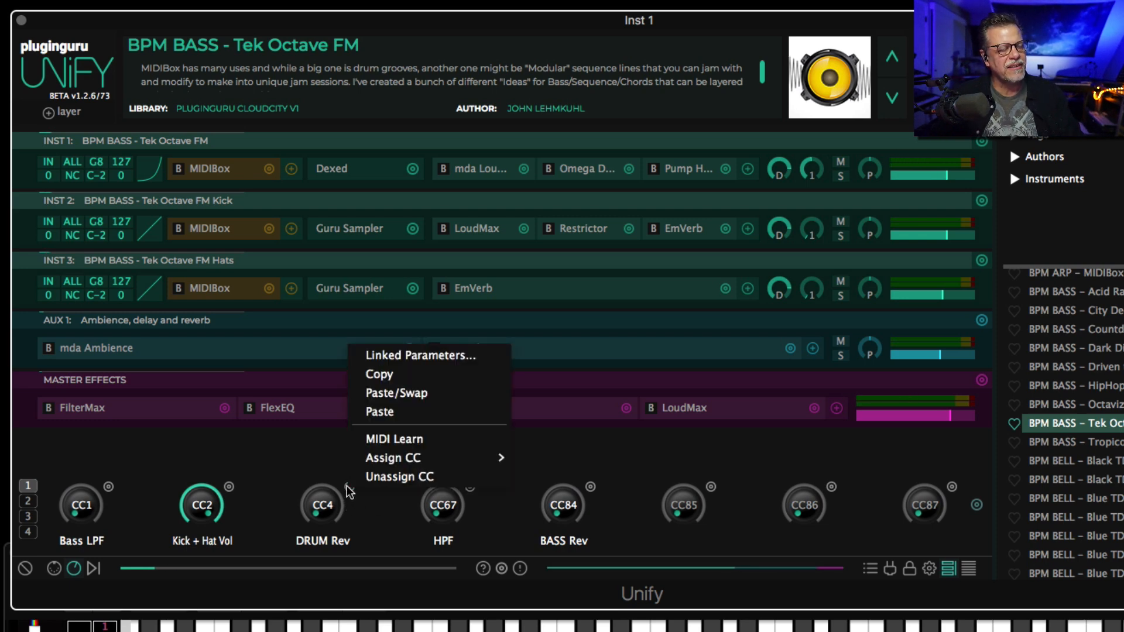
{"action": "left_click", "coordinate": [405, 353]}
{"action": "left_click_drag", "start_coordinate": [423, 59], "coordinate": [393, 43]}
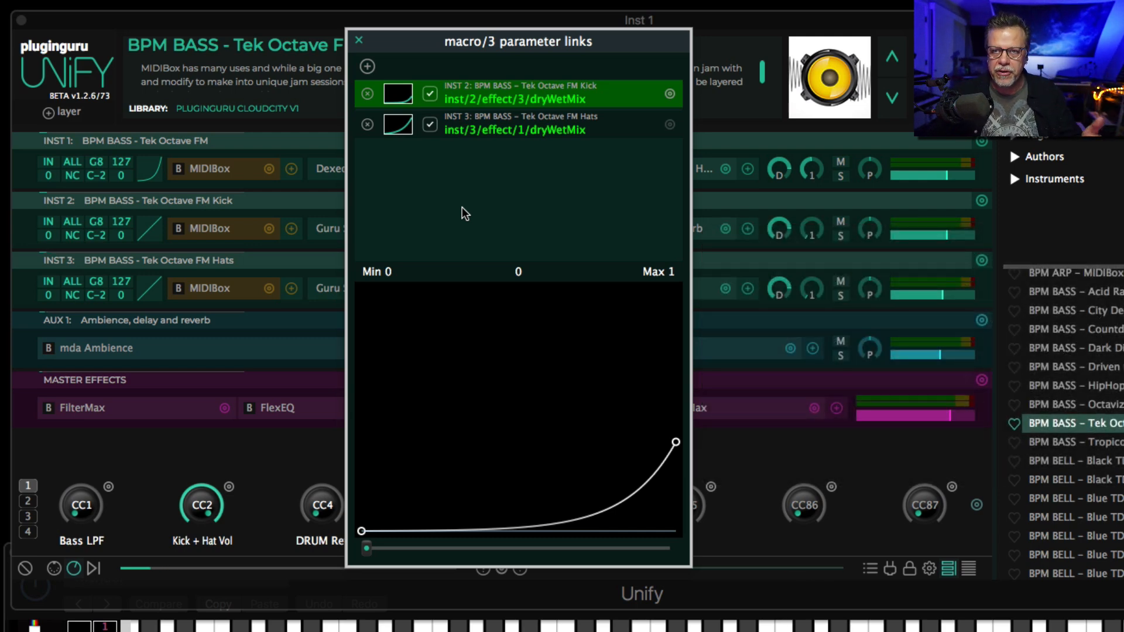
{"action": "left_click", "coordinate": [367, 66]}
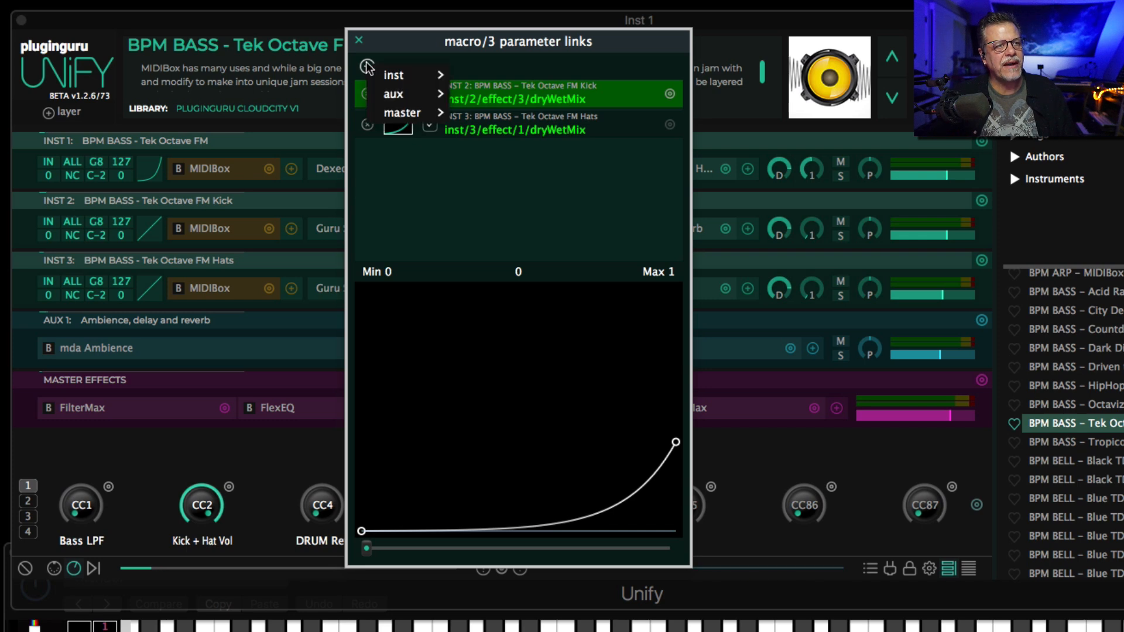
{"action": "mouse_move", "coordinate": [404, 75]}
{"action": "mouse_move", "coordinate": [559, 95]}
{"action": "mouse_move", "coordinate": [779, 173]}
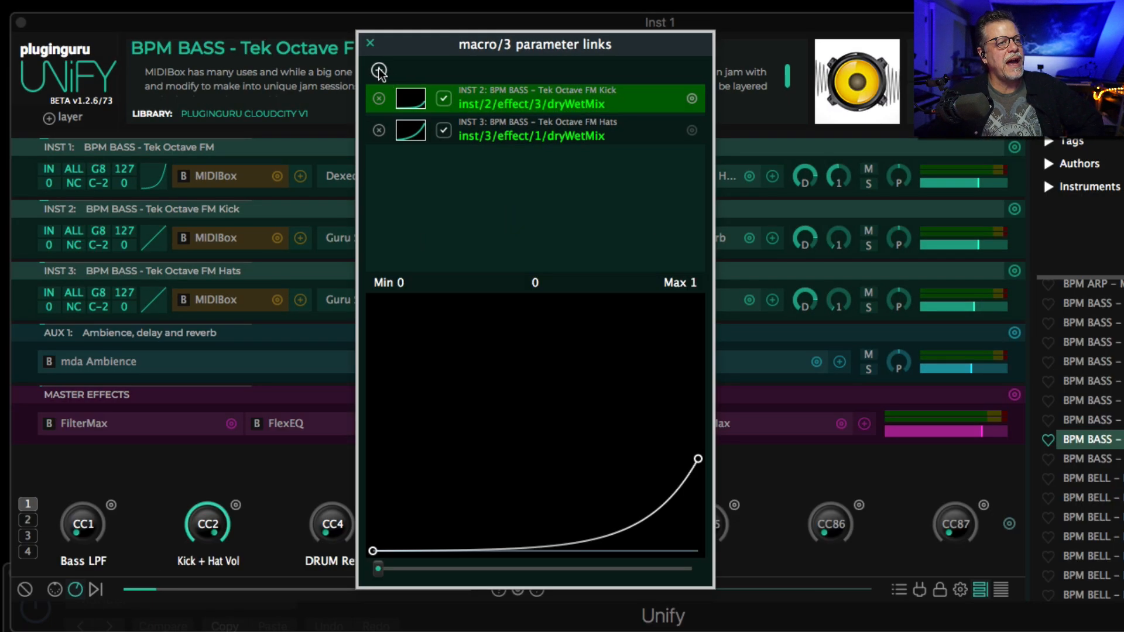
Link the DRUM Rev macro to the decay parameter of EmVerb on the INST 2 Kick layer
{"action": "left_click", "coordinate": [379, 71]}
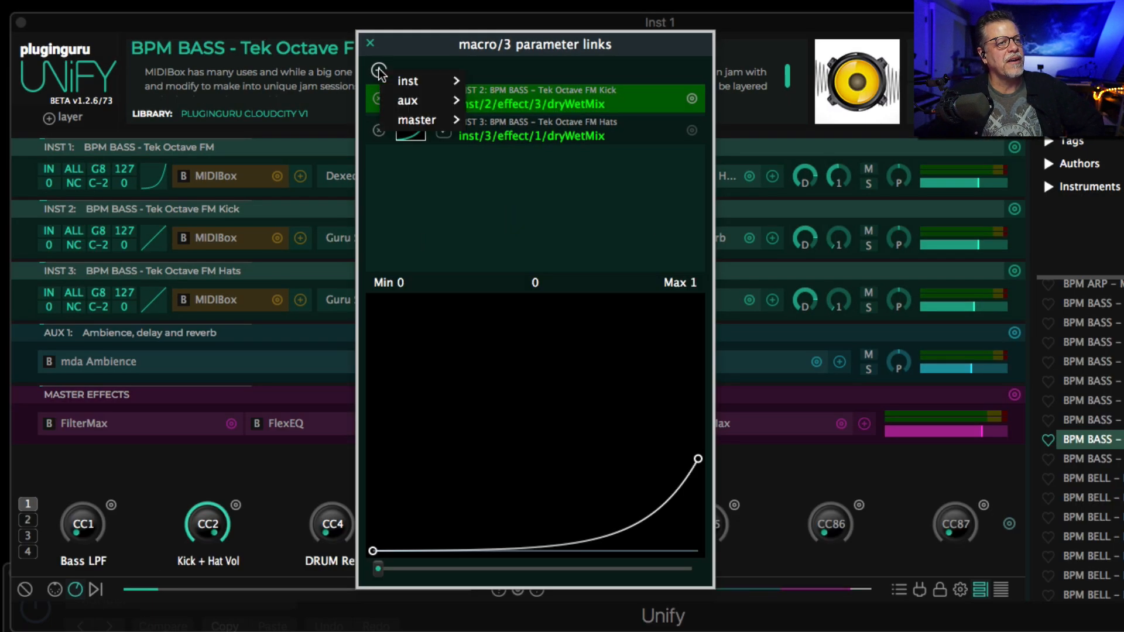
{"action": "mouse_move", "coordinate": [420, 86]}
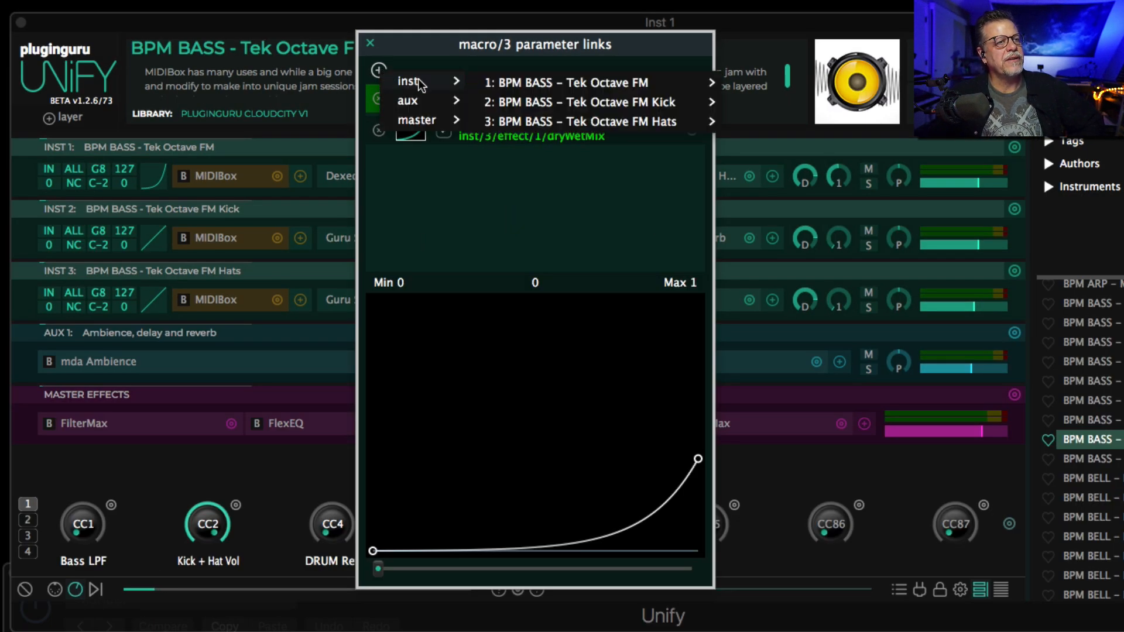
{"action": "mouse_move", "coordinate": [610, 106]}
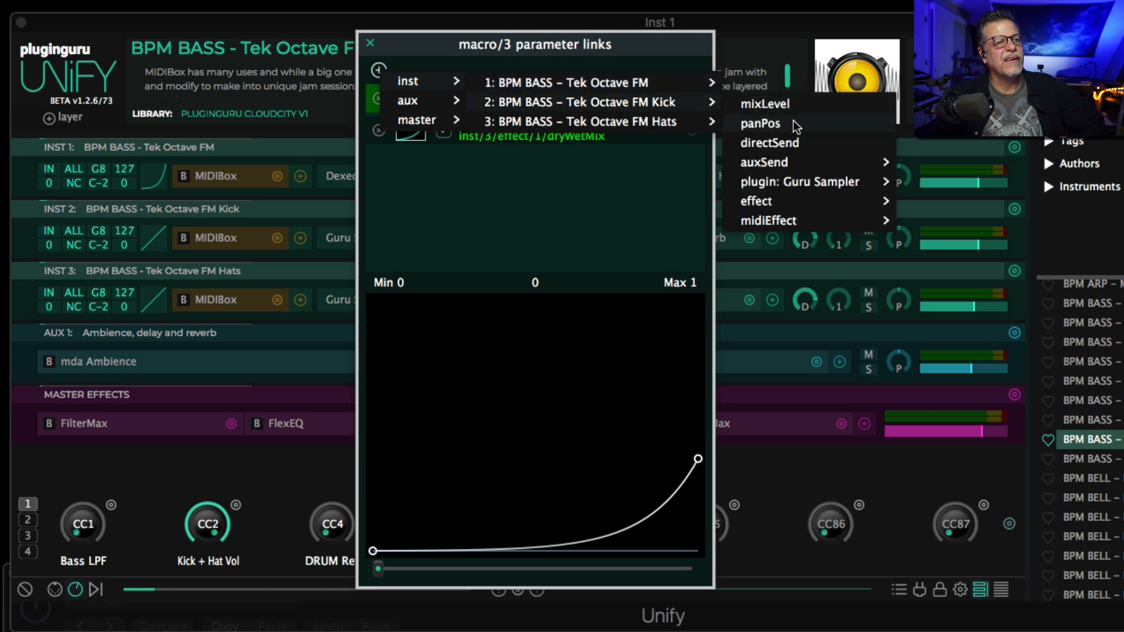
{"action": "mouse_move", "coordinate": [764, 205]}
{"action": "mouse_move", "coordinate": [947, 242]}
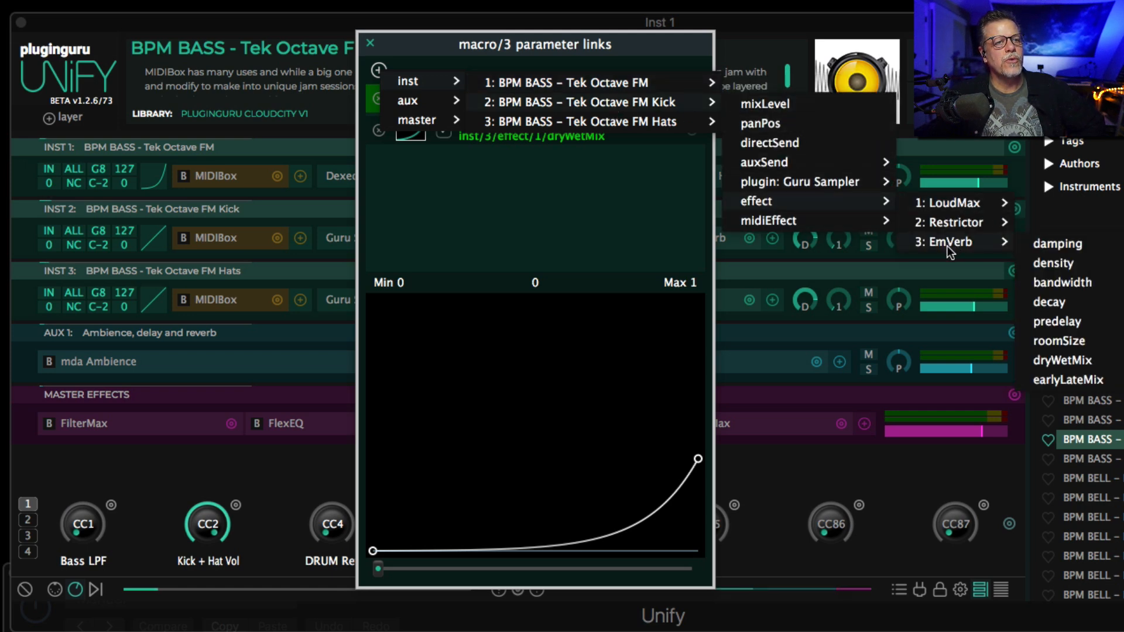
{"action": "left_click", "coordinate": [1051, 301]}
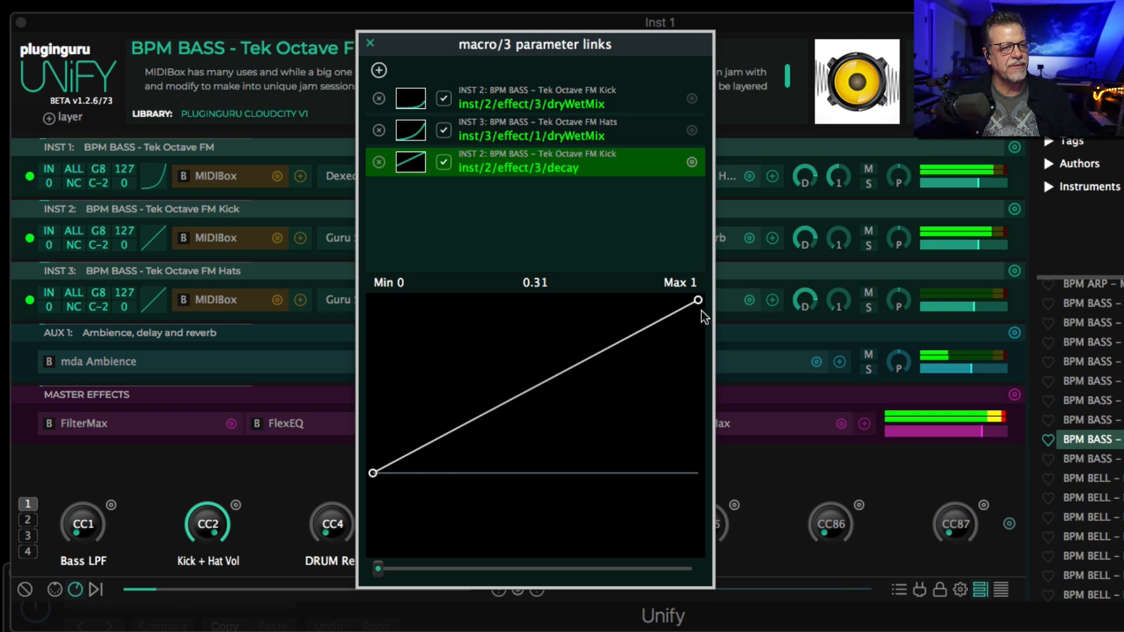
Try a lower upper end on the Kick decay curve, restore it to 1, and sweep the macro value up and back to minimum
{"action": "left_click_drag", "start_coordinate": [698, 304], "coordinate": [698, 343]}
{"action": "left_click_drag", "start_coordinate": [397, 569], "coordinate": [672, 569]}
{"action": "left_click_drag", "start_coordinate": [696, 347], "coordinate": [718, 283]}
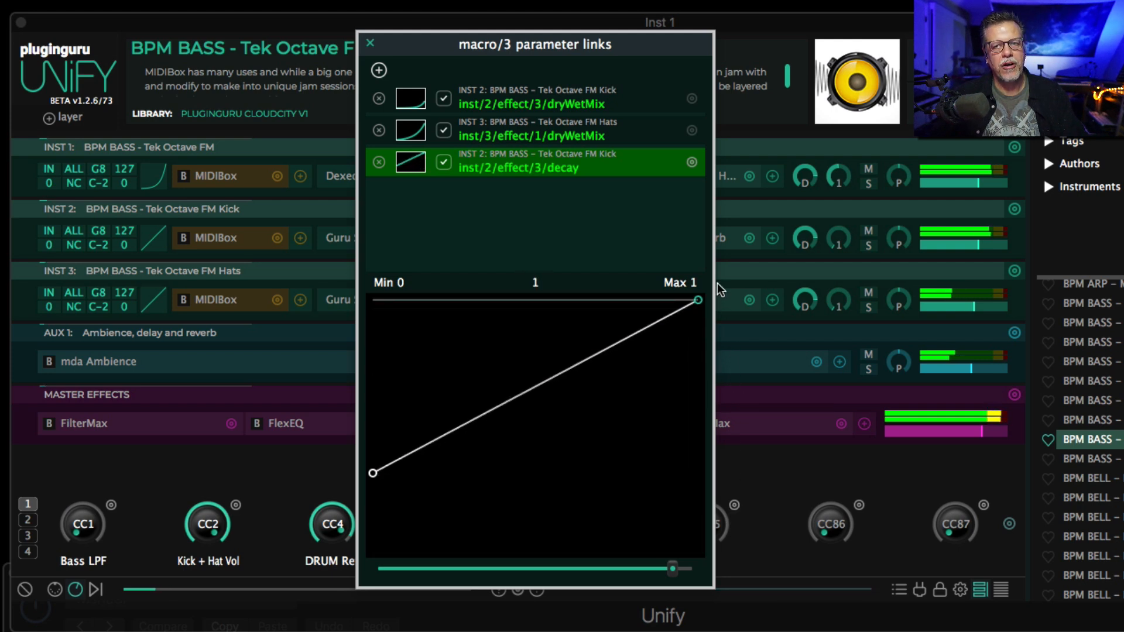
{"action": "left_click_drag", "start_coordinate": [670, 568], "coordinate": [377, 571]}
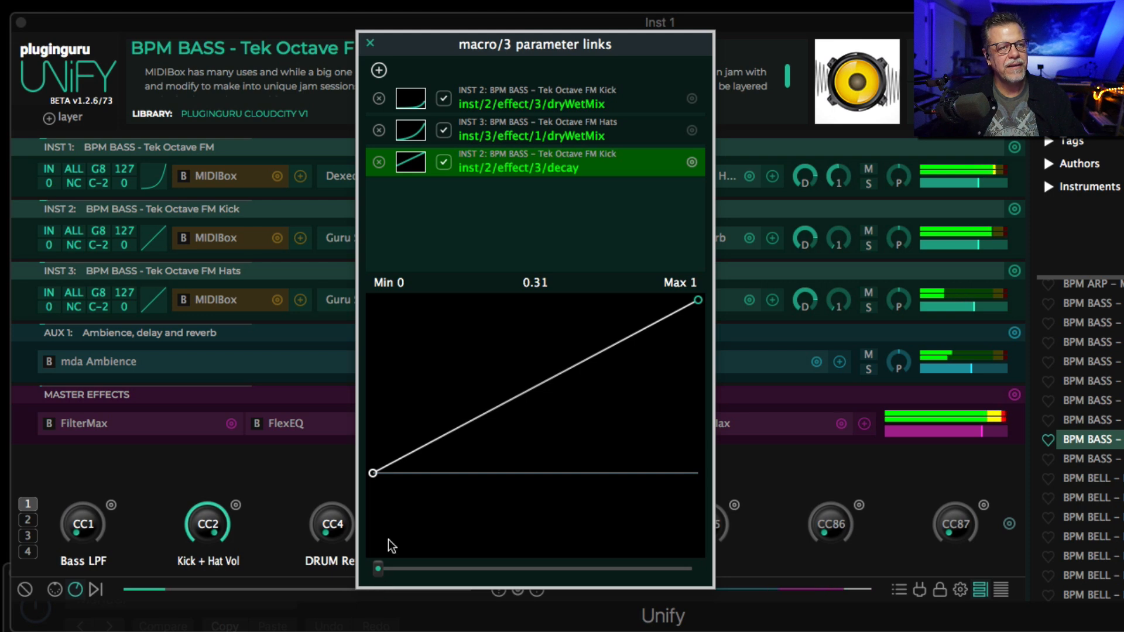
Link DRUM Rev to EmVerb decay on the INST 3 Hats layer, set the curve's upper end to 0.92, and raise the macro nearly fully
{"action": "left_click", "coordinate": [378, 70]}
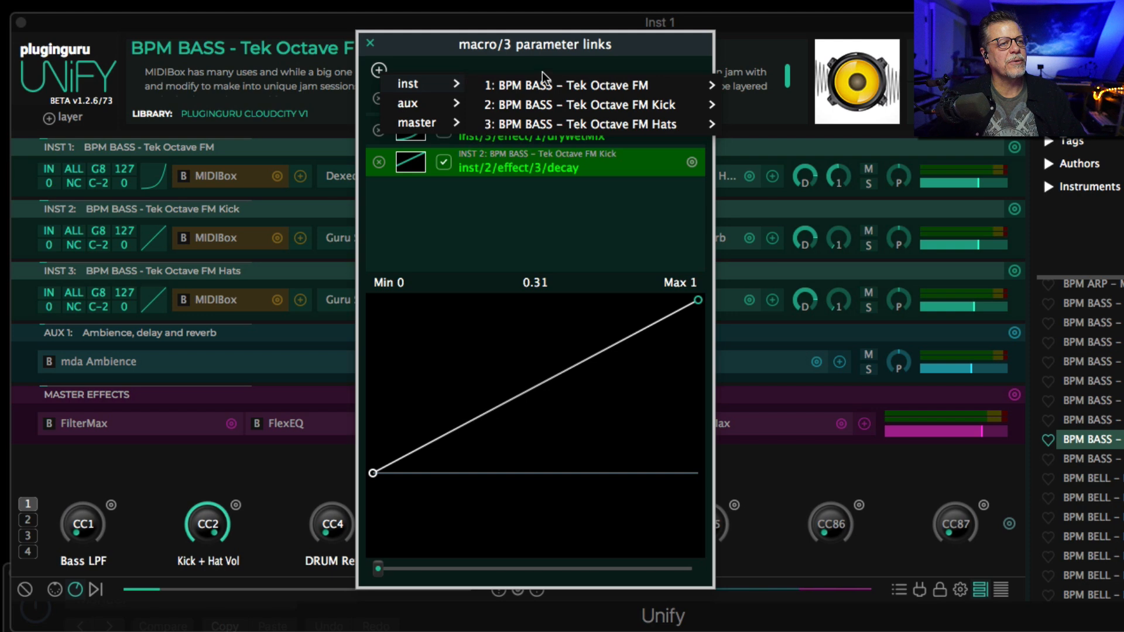
{"action": "mouse_move", "coordinate": [556, 125]}
{"action": "mouse_move", "coordinate": [773, 230]}
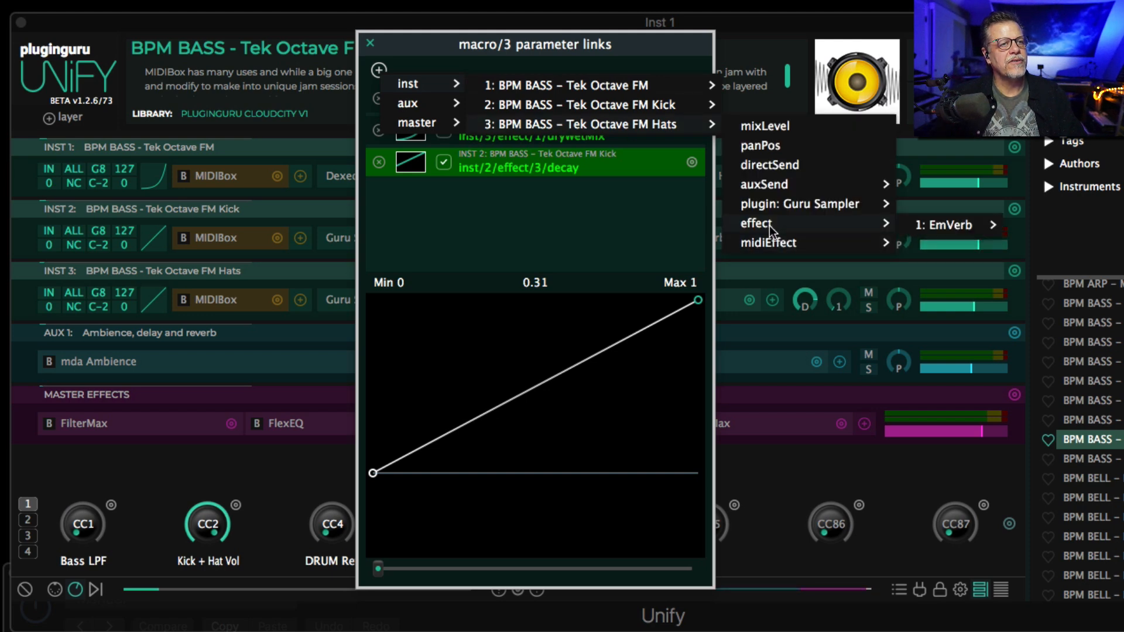
{"action": "mouse_move", "coordinate": [950, 229]}
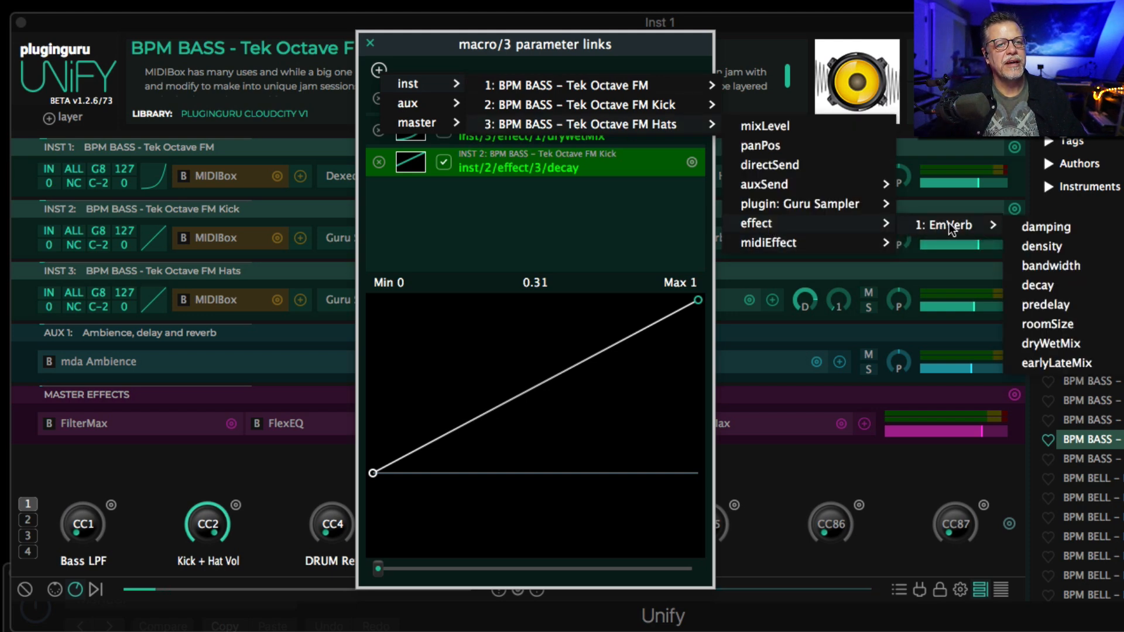
{"action": "left_click", "coordinate": [1045, 285]}
{"action": "mouse_move", "coordinate": [698, 302]}
{"action": "left_mouse_down"}
{"action": "mouse_move", "coordinate": [700, 287]}
{"action": "mouse_move", "coordinate": [704, 383]}
{"action": "mouse_move", "coordinate": [697, 320]}
{"action": "left_mouse_up"}
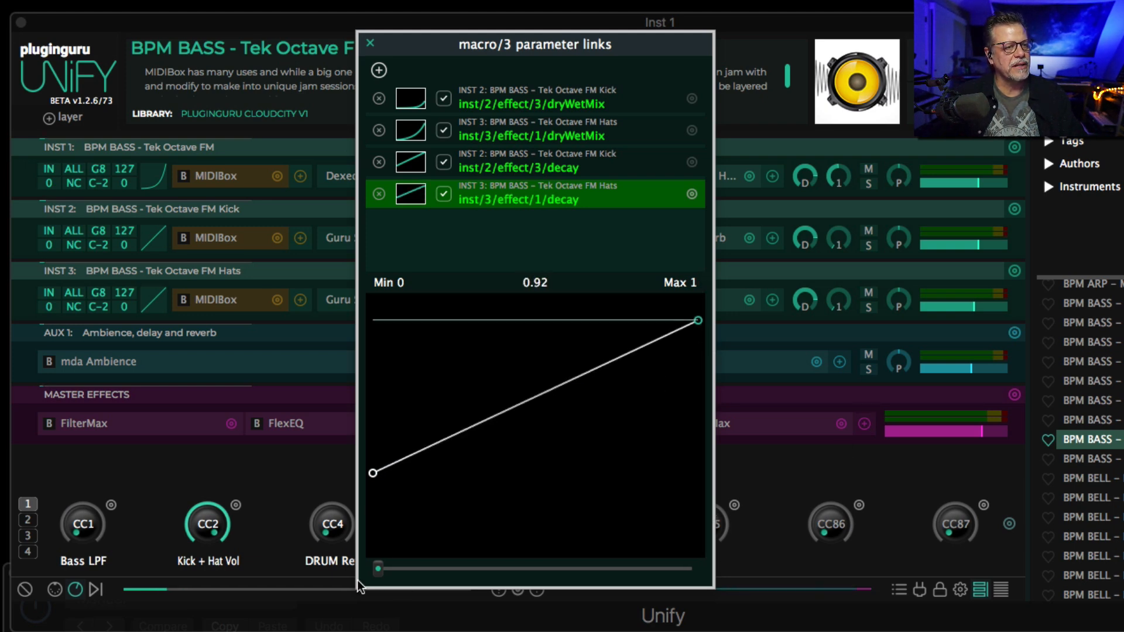
{"action": "left_click_drag", "start_coordinate": [378, 568], "coordinate": [667, 582]}
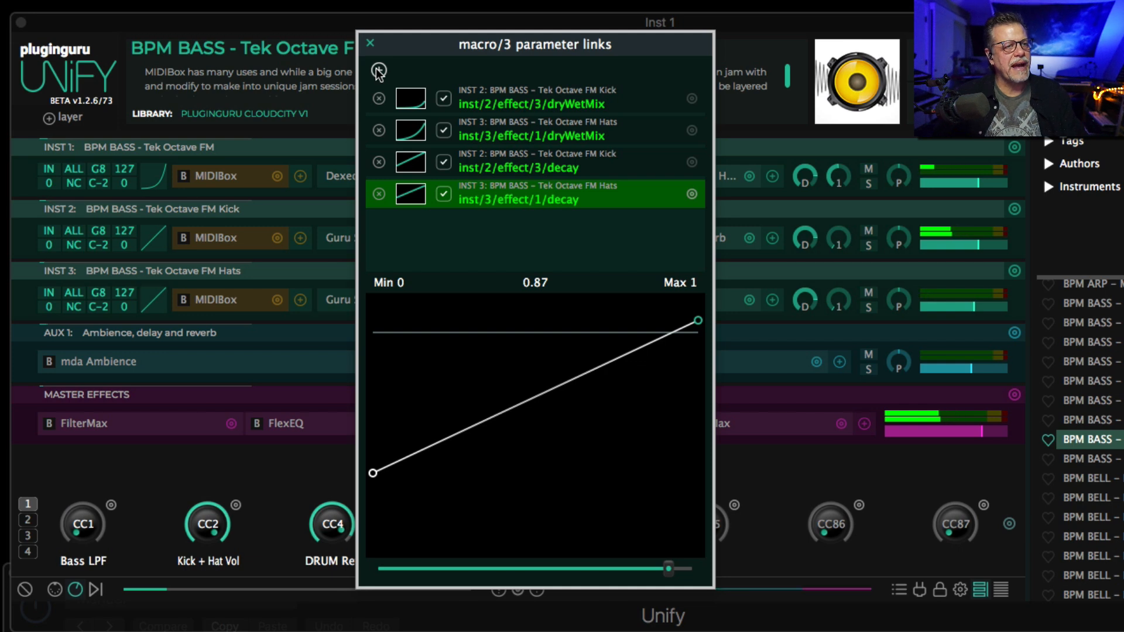
{"action": "left_click", "coordinate": [369, 43]}
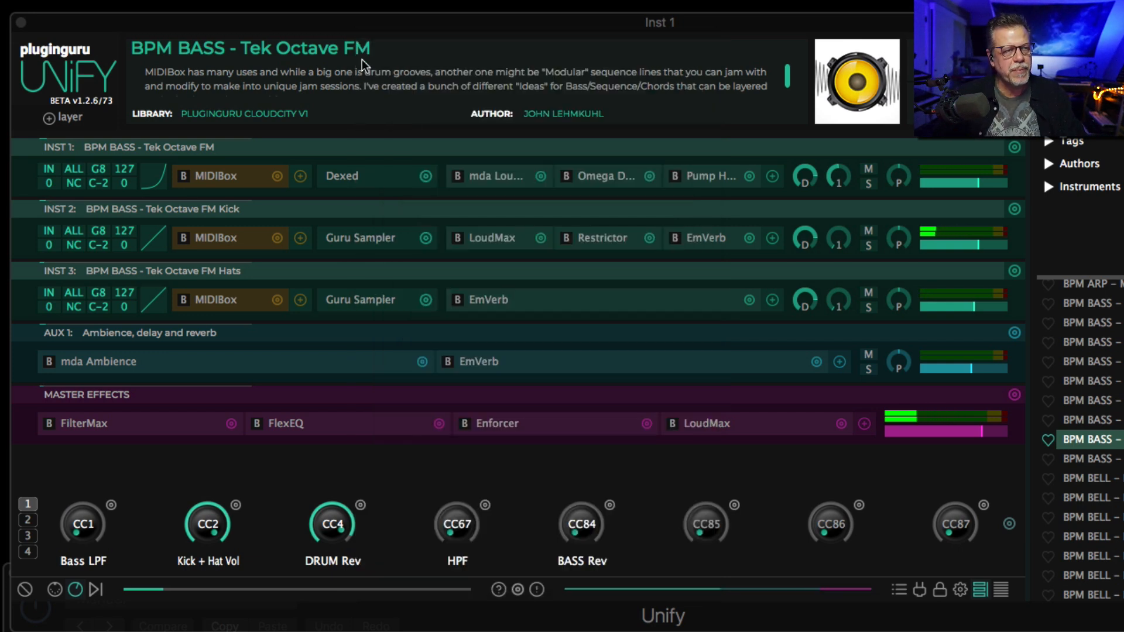
Add the NoizBox distortion effect after EmVerb on the INST 3 Hats layer
{"action": "left_click", "coordinate": [772, 300]}
{"action": "mouse_move", "coordinate": [840, 196]}
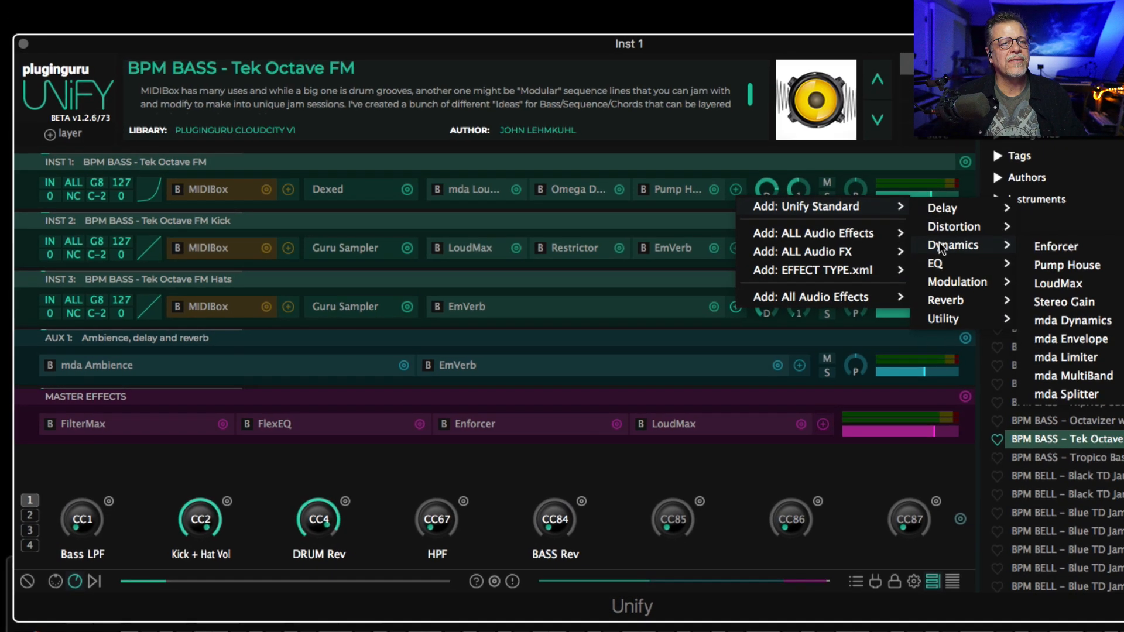
{"action": "mouse_move", "coordinate": [991, 220]}
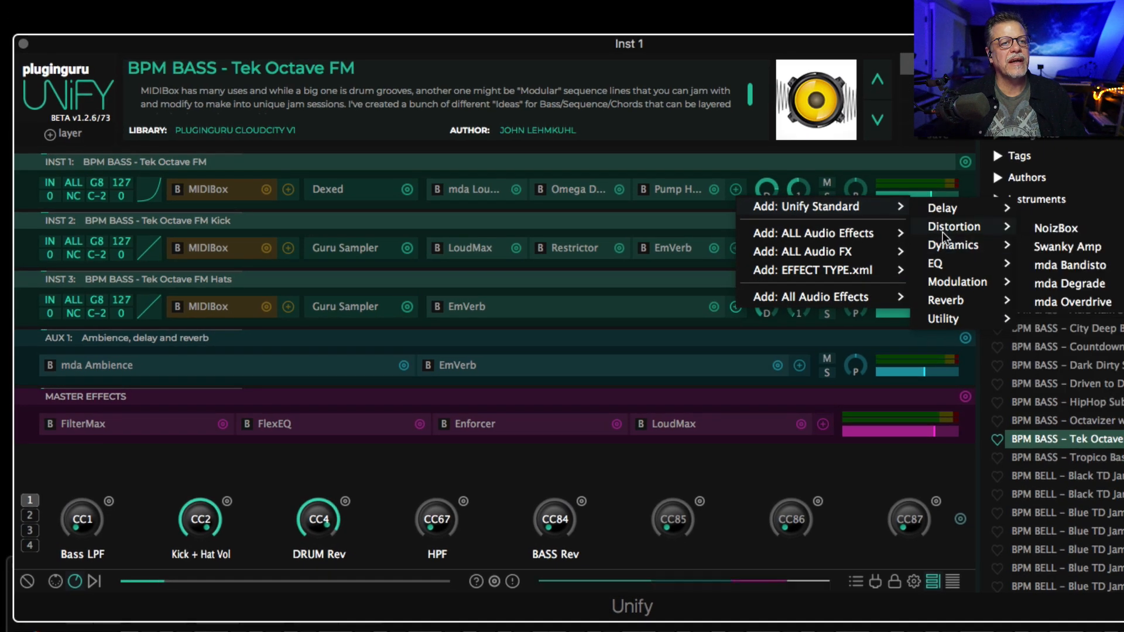
{"action": "left_click", "coordinate": [1057, 229]}
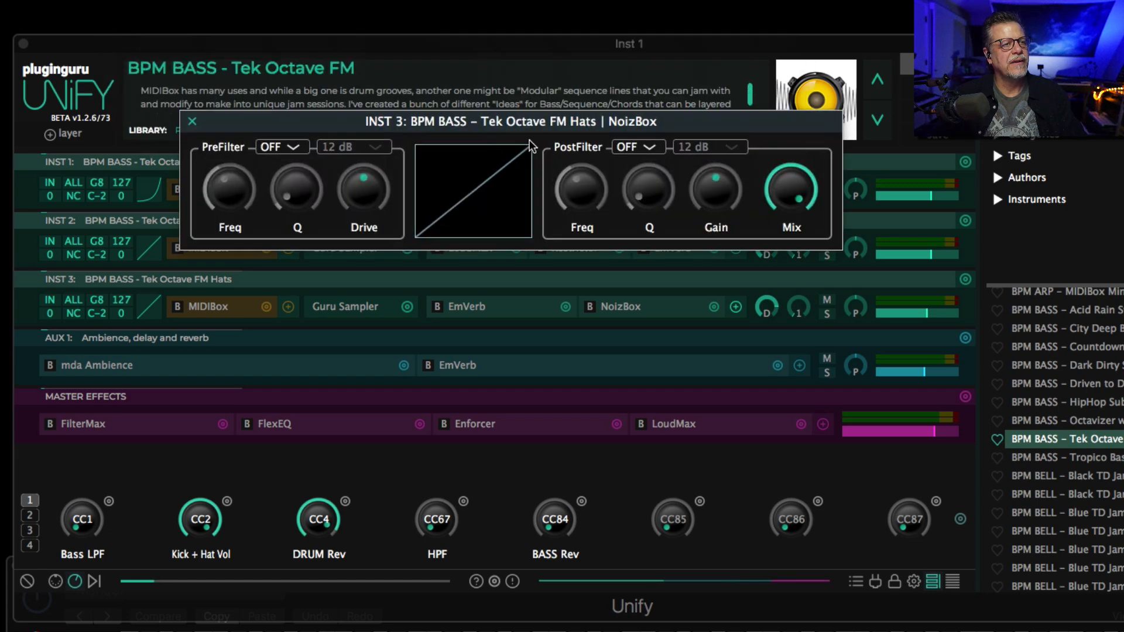
Set NoizBox's distortion curve to a strongly bent Power Curve and reduce the effect's Mix to roughly half
{"action": "left_click", "coordinate": [514, 327]}
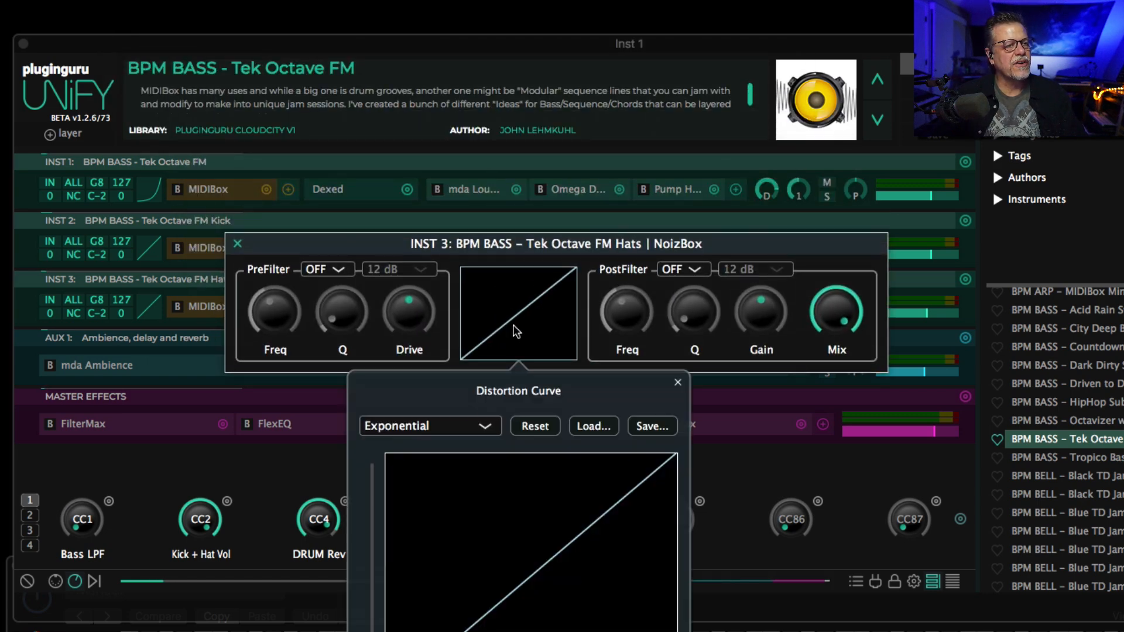
{"action": "left_click", "coordinate": [398, 427]}
{"action": "left_click", "coordinate": [414, 465]}
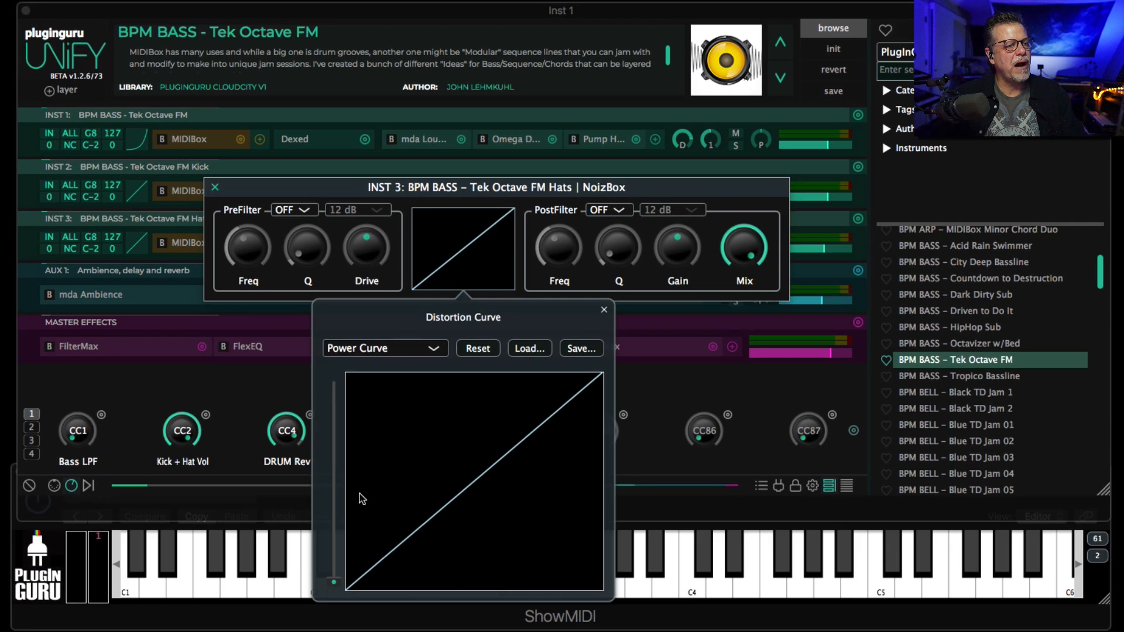
{"action": "left_click_drag", "start_coordinate": [334, 581], "coordinate": [345, 435]}
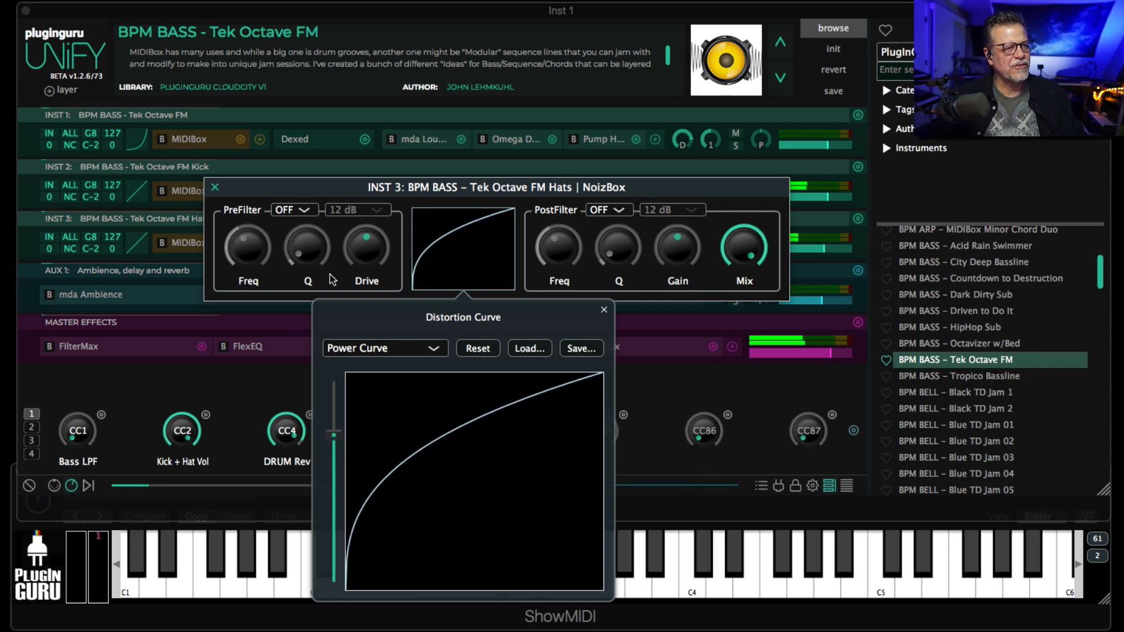
{"action": "left_click", "coordinate": [745, 262]}
{"action": "left_click_drag", "start_coordinate": [742, 267], "coordinate": [732, 356]}
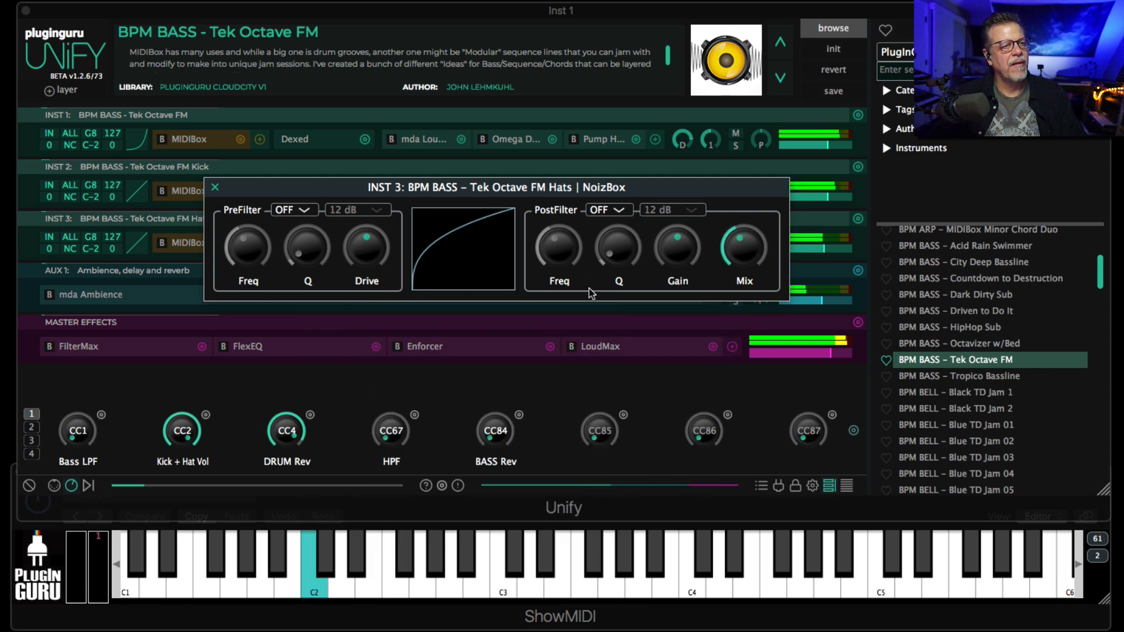
Set NoizBox's PostFilter to LP, raise its Freq and Q to around mid-range, and close the effect editor
{"action": "left_click", "coordinate": [600, 209]}
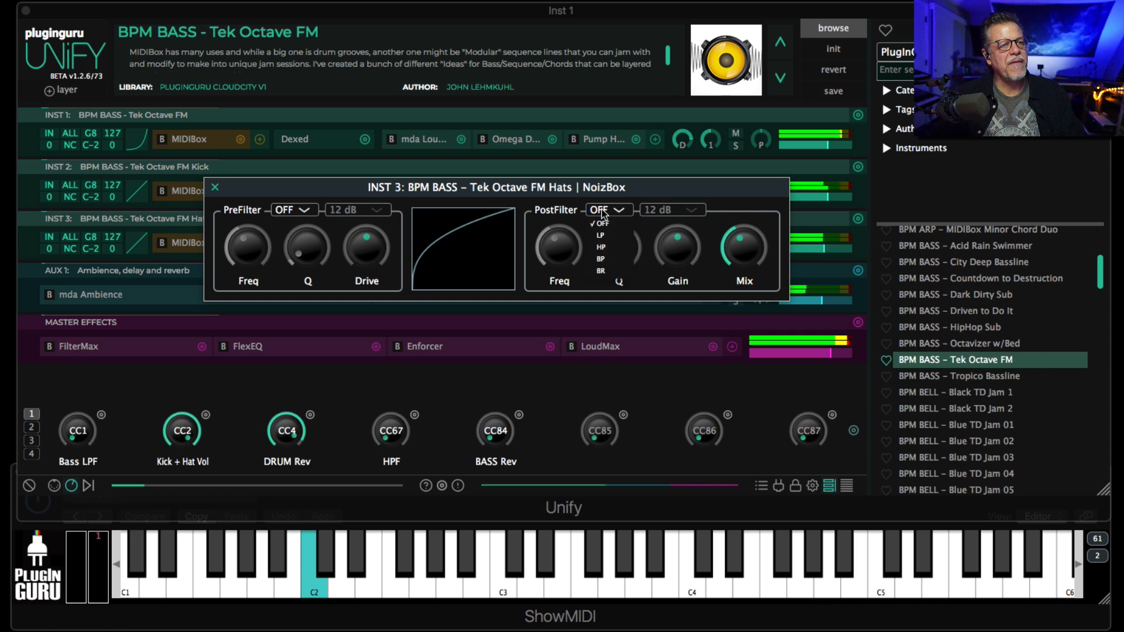
{"action": "left_click", "coordinate": [612, 236]}
{"action": "left_click_drag", "start_coordinate": [551, 255], "coordinate": [573, 225]}
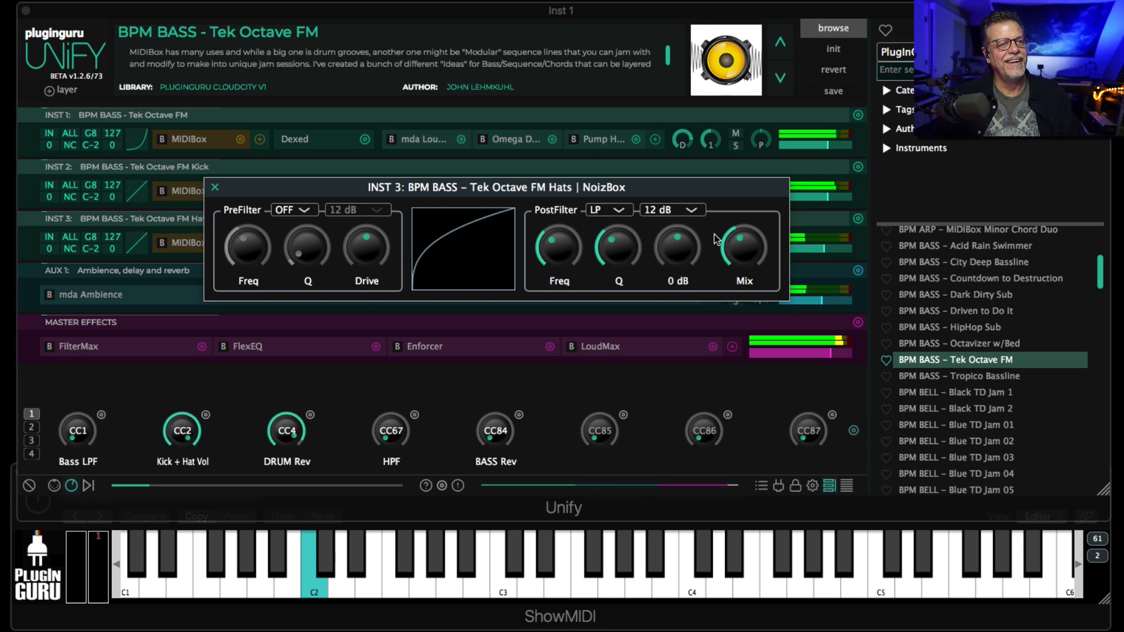
{"action": "left_click_drag", "start_coordinate": [627, 253], "coordinate": [625, 267]}
{"action": "left_click", "coordinate": [215, 188]}
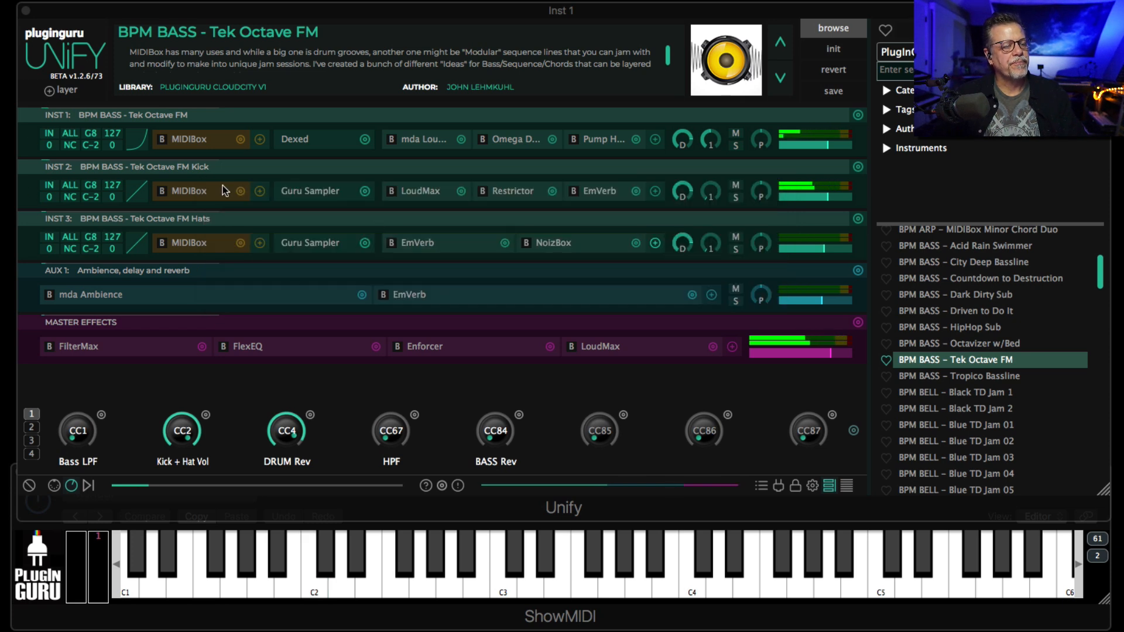
Link DRUM Rev to the dryWetMix parameter of NoizBox on the INST 3 Hats layer
{"action": "left_click", "coordinate": [310, 414]}
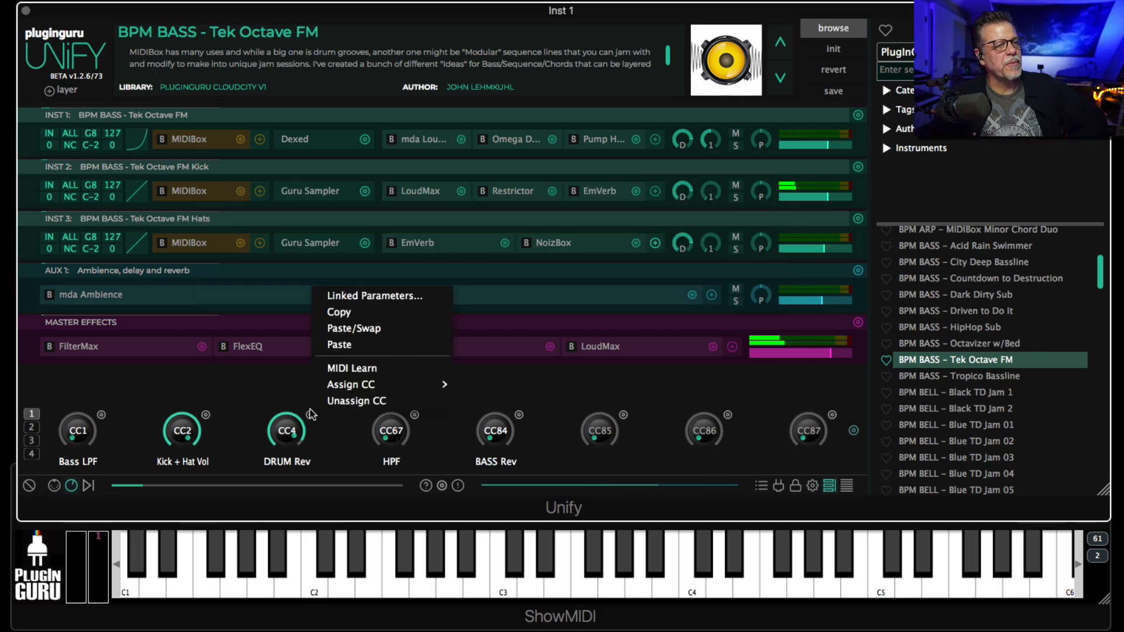
{"action": "left_click", "coordinate": [368, 296]}
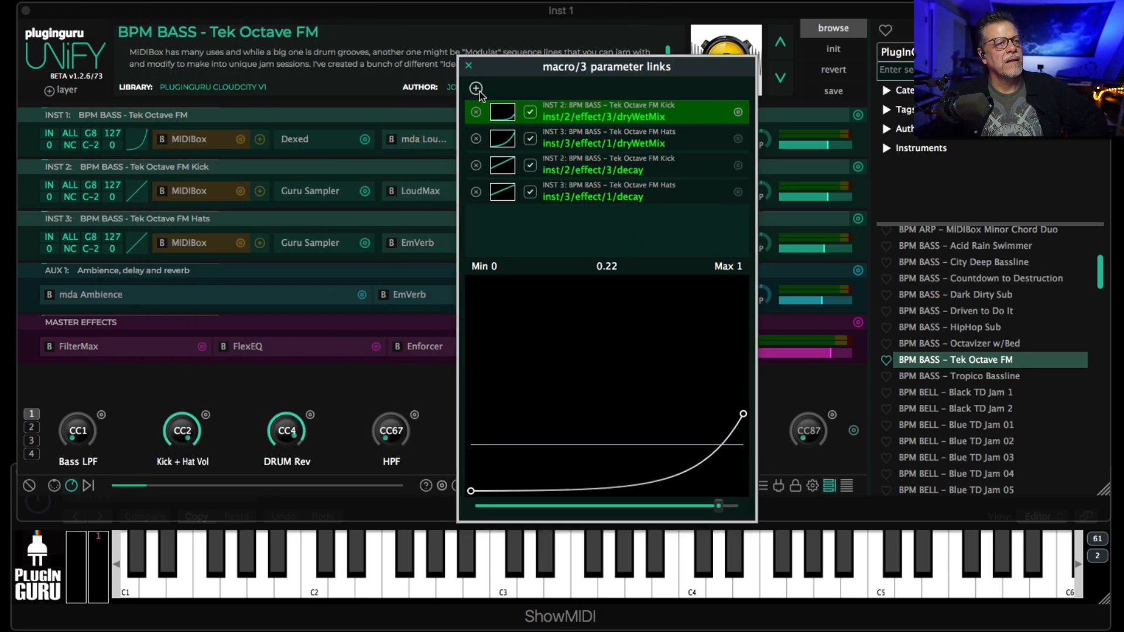
{"action": "left_click", "coordinate": [476, 89]}
{"action": "mouse_move", "coordinate": [504, 102]}
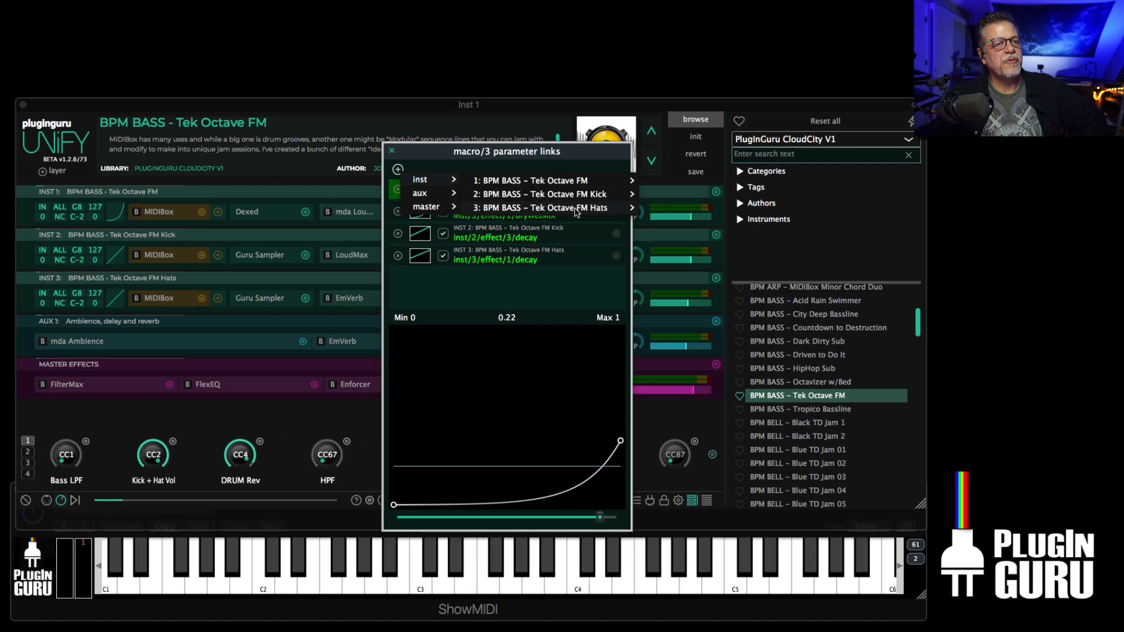
{"action": "mouse_move", "coordinate": [562, 210]}
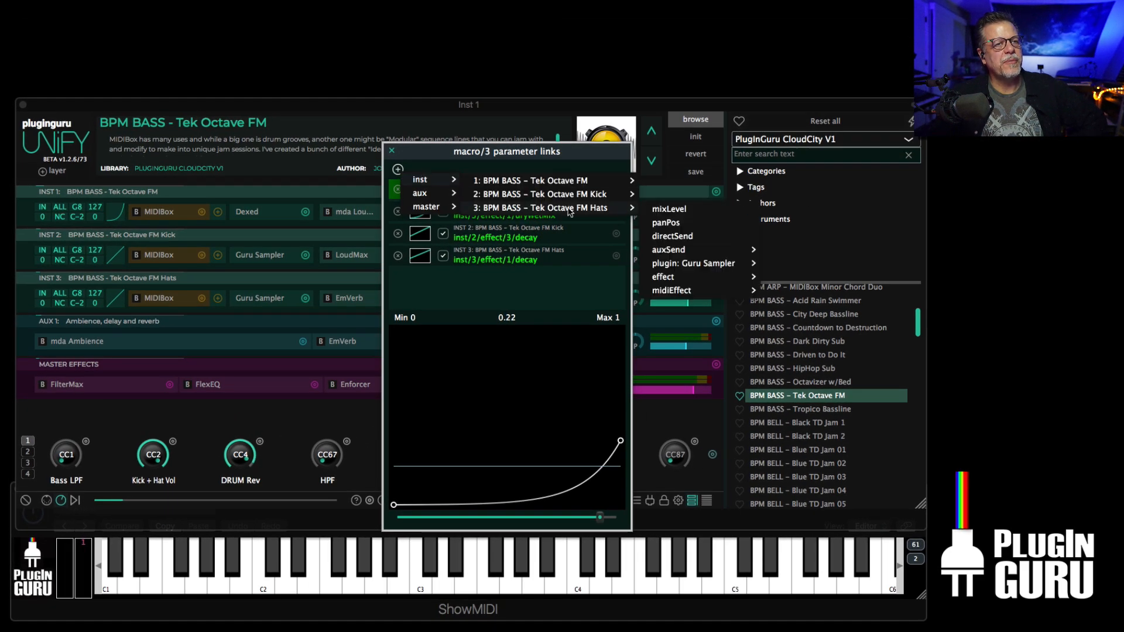
{"action": "mouse_move", "coordinate": [673, 278]}
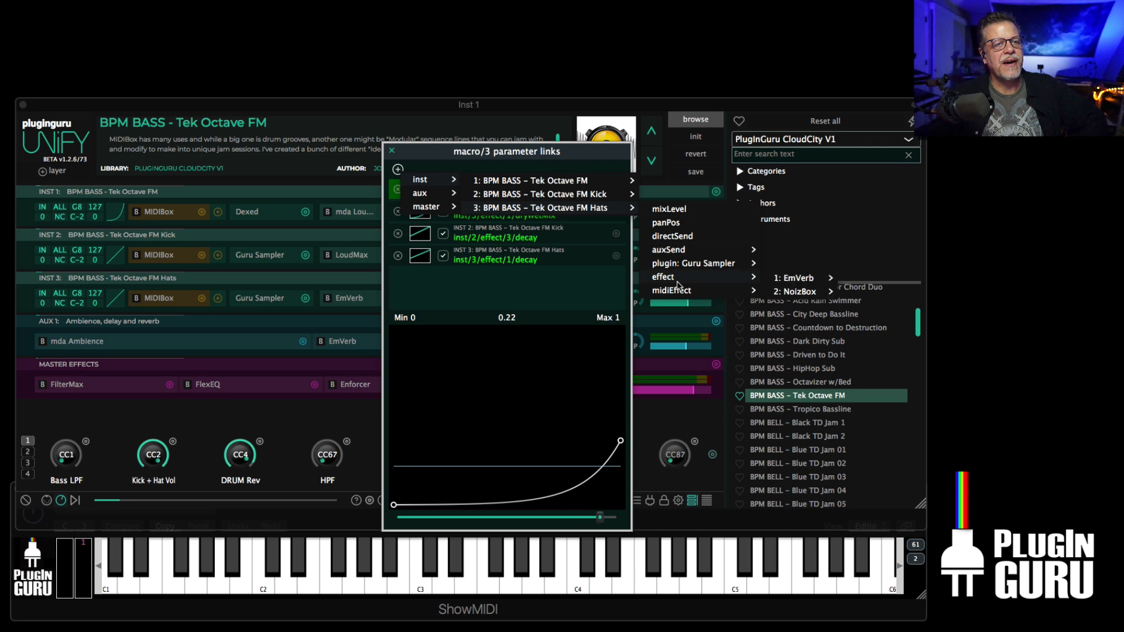
{"action": "mouse_move", "coordinate": [805, 293]}
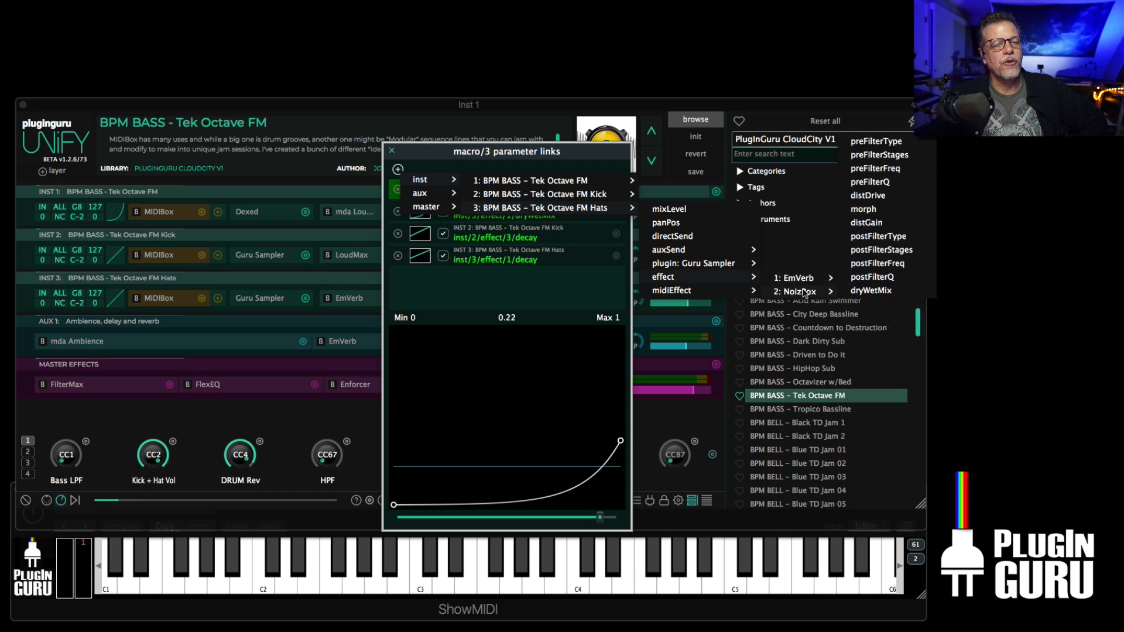
{"action": "left_click", "coordinate": [870, 291]}
Shape the NoizBox dryWetMix curve as a slow-starting rise from 0 to 47.5%, and lower the macro almost to zero
{"action": "left_click_drag", "start_coordinate": [394, 434], "coordinate": [404, 583]}
{"action": "mouse_move", "coordinate": [448, 482]}
{"action": "left_mouse_down"}
{"action": "mouse_move", "coordinate": [456, 503]}
{"action": "mouse_move", "coordinate": [452, 490]}
{"action": "left_mouse_up"}
{"action": "left_click_drag", "start_coordinate": [621, 332], "coordinate": [624, 422]}
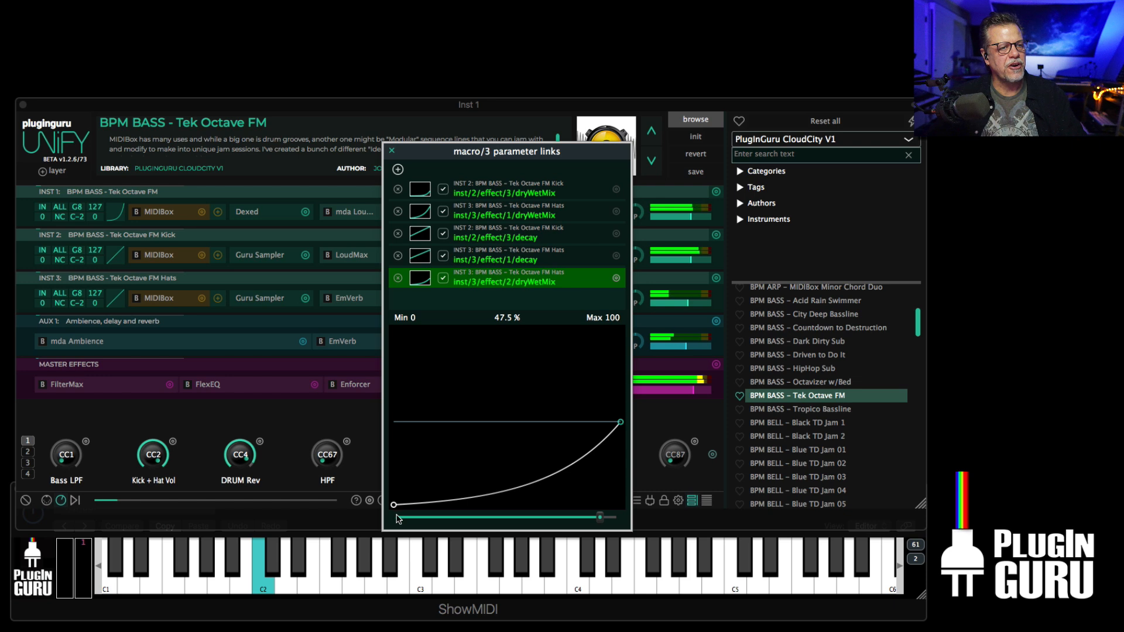
{"action": "mouse_move", "coordinate": [594, 522]}
{"action": "left_mouse_down"}
{"action": "mouse_move", "coordinate": [626, 523]}
{"action": "mouse_move", "coordinate": [404, 523]}
{"action": "left_mouse_up"}
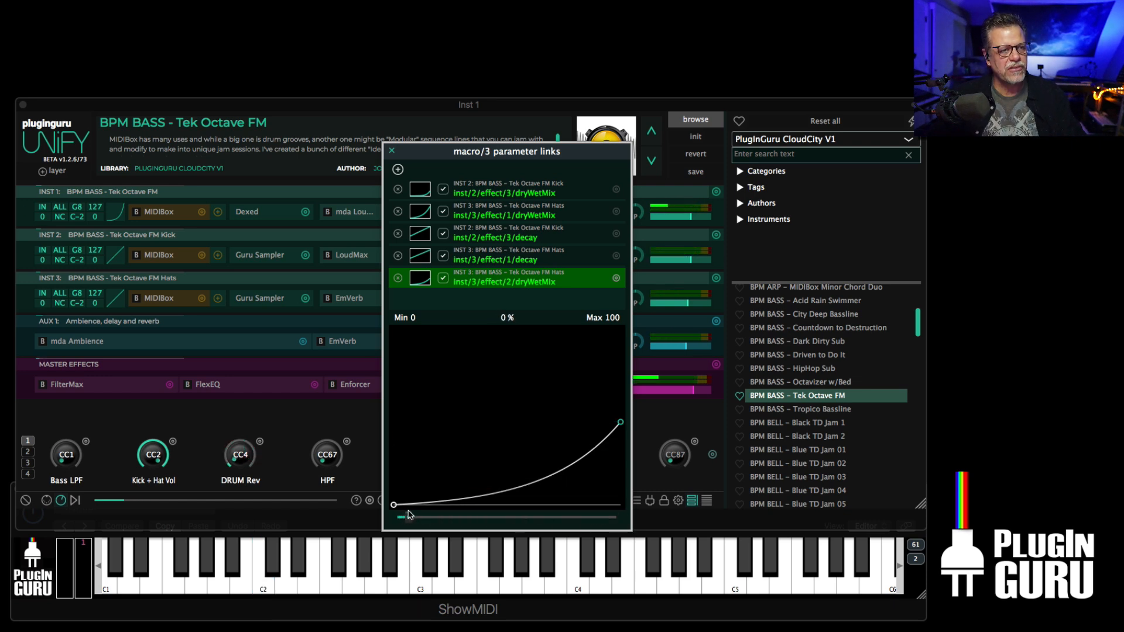
Link DRUM Rev to the postFilterFreq parameter of NoizBox on the INST 3 Hats layer
{"action": "left_click", "coordinate": [398, 170]}
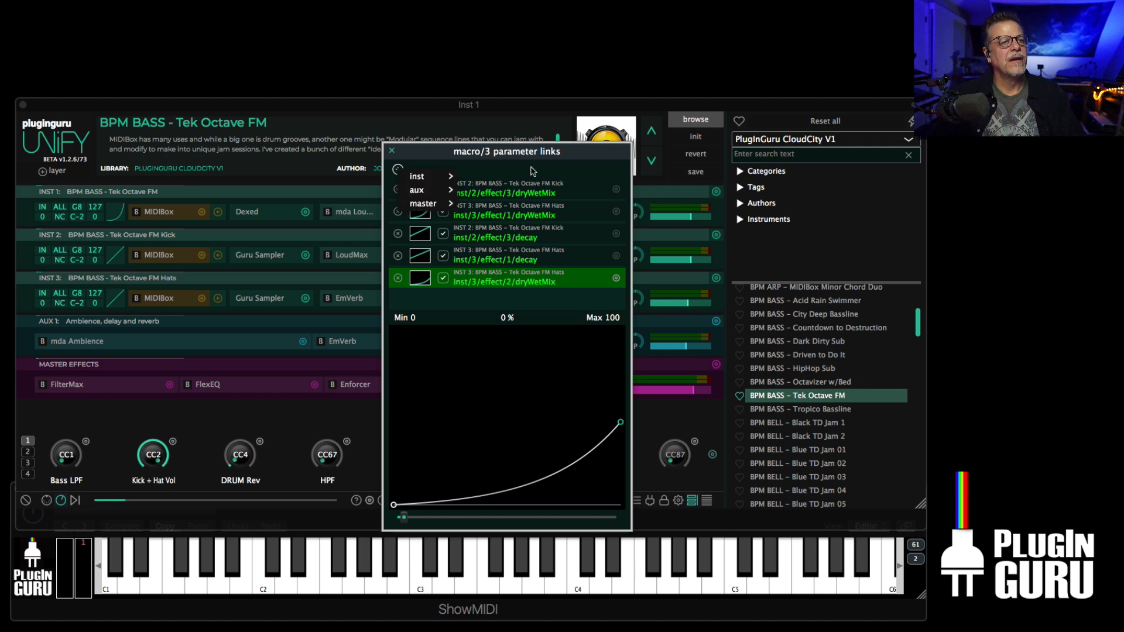
{"action": "mouse_move", "coordinate": [423, 180]}
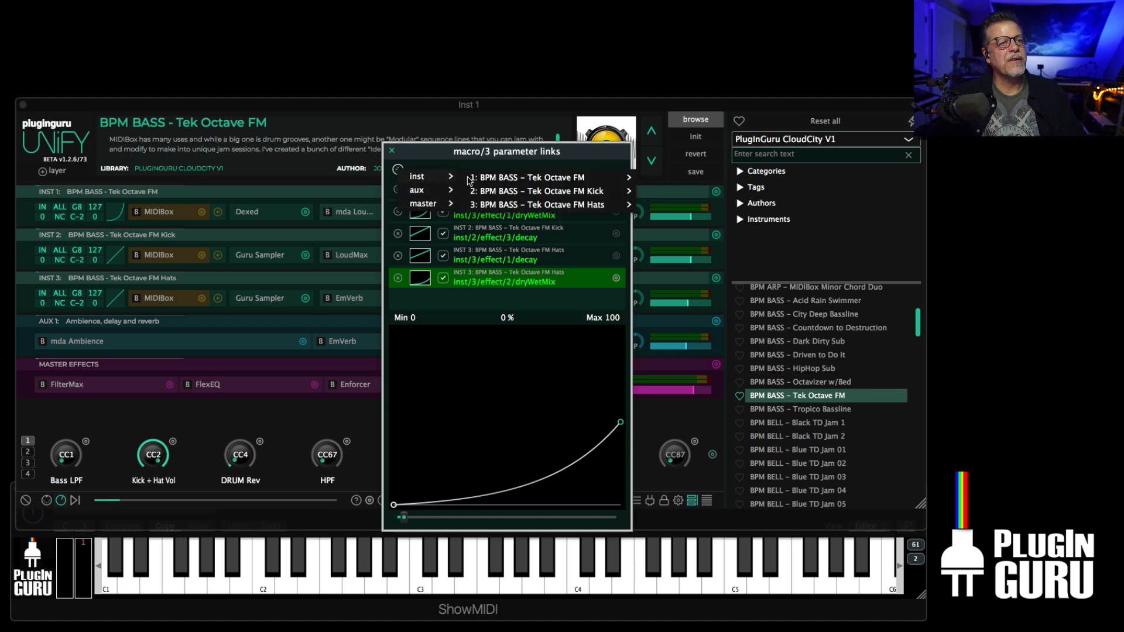
{"action": "mouse_move", "coordinate": [562, 204]}
{"action": "mouse_move", "coordinate": [677, 277]}
{"action": "mouse_move", "coordinate": [798, 292]}
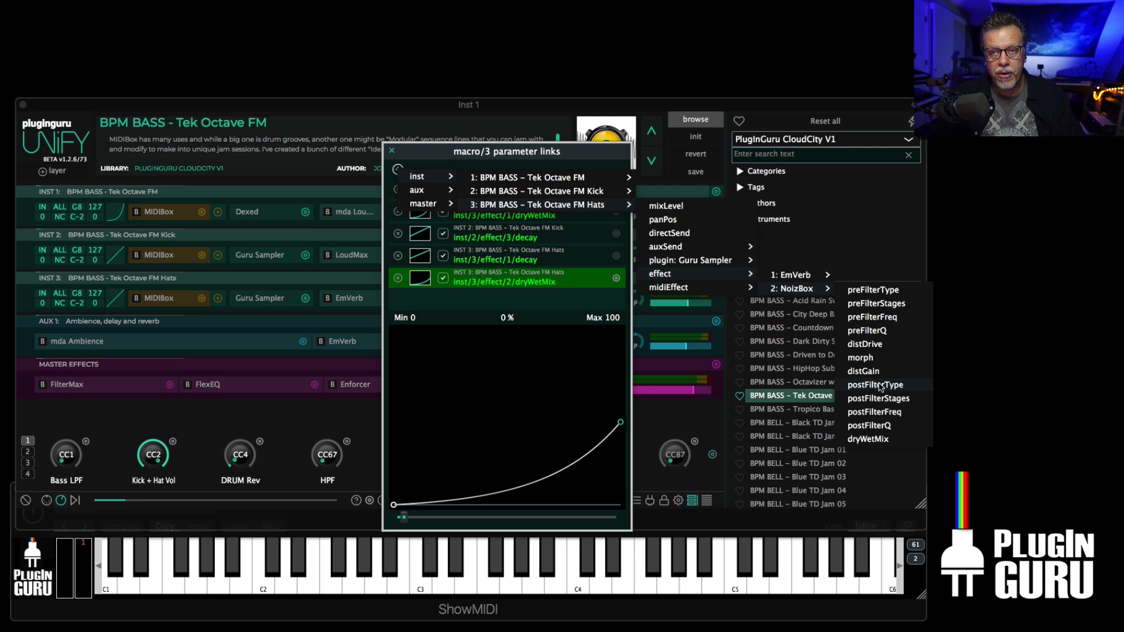
{"action": "left_click", "coordinate": [874, 412]}
Lower the upper end of the postFilterFreq curve slightly and sweep the macro, leaving it just below mid-range
{"action": "left_click_drag", "start_coordinate": [620, 330], "coordinate": [621, 337]}
{"action": "mouse_move", "coordinate": [404, 517]}
{"action": "left_mouse_down"}
{"action": "mouse_move", "coordinate": [613, 529]}
{"action": "mouse_move", "coordinate": [398, 529]}
{"action": "left_mouse_up"}
{"action": "left_click_drag", "start_coordinate": [411, 529], "coordinate": [492, 527]}
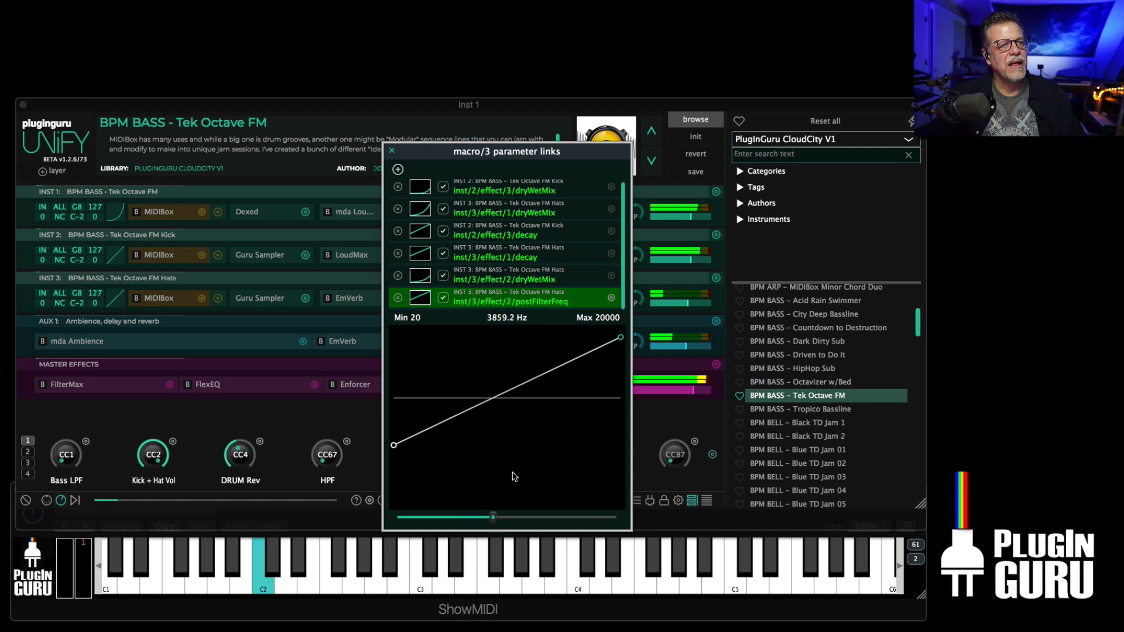
Try upward and downward bends on the Hats EmVerb dryWetMix curve, leaving it nearly straight with the macro at zero
{"action": "left_click", "coordinate": [524, 284]}
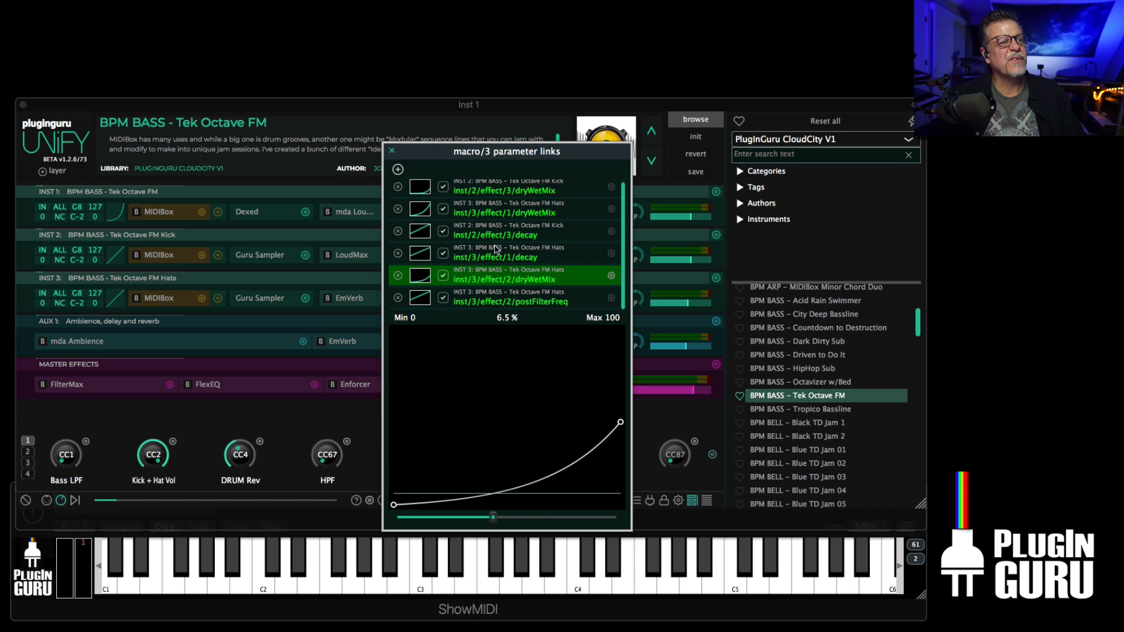
{"action": "left_click", "coordinate": [495, 215]}
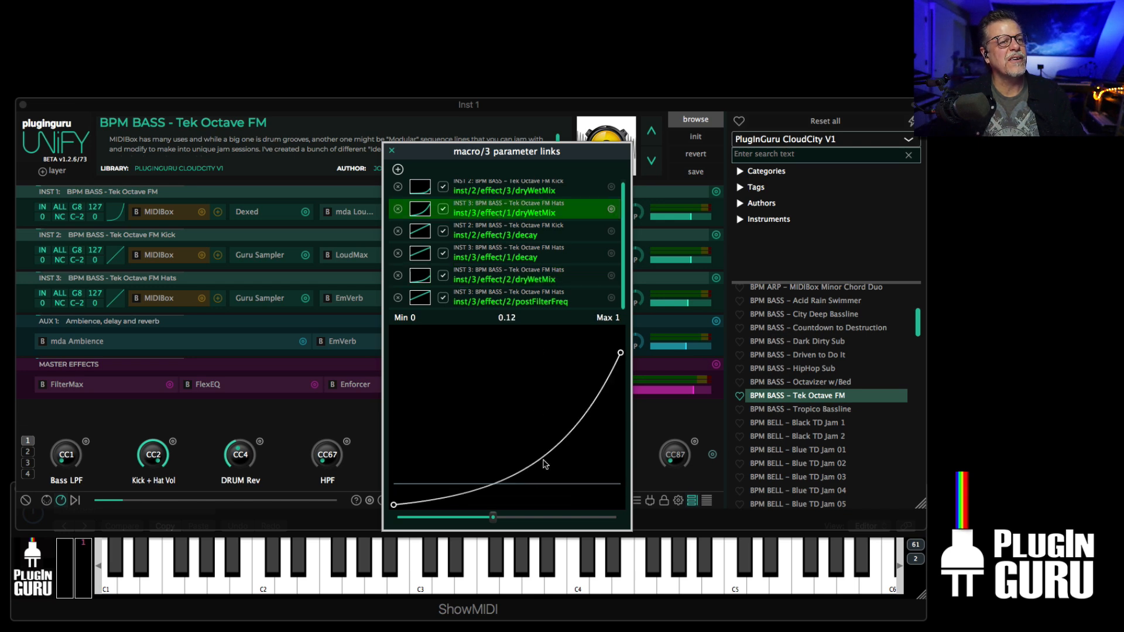
{"action": "left_click_drag", "start_coordinate": [525, 477], "coordinate": [513, 453]}
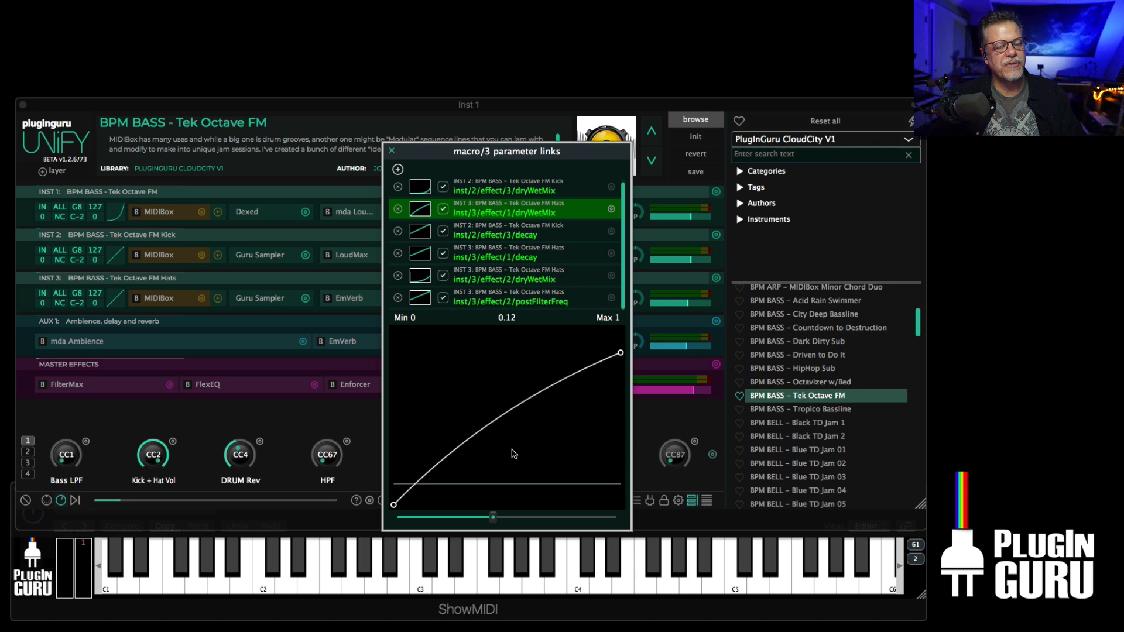
{"action": "mouse_move", "coordinate": [493, 518]}
{"action": "left_mouse_down"}
{"action": "mouse_move", "coordinate": [528, 517]}
{"action": "mouse_move", "coordinate": [372, 529]}
{"action": "mouse_move", "coordinate": [417, 537]}
{"action": "left_mouse_up"}
{"action": "mouse_move", "coordinate": [442, 463]}
{"action": "left_mouse_down"}
{"action": "mouse_move", "coordinate": [442, 503]}
{"action": "mouse_move", "coordinate": [394, 523]}
{"action": "mouse_move", "coordinate": [614, 530]}
{"action": "mouse_move", "coordinate": [332, 534]}
{"action": "left_mouse_up"}
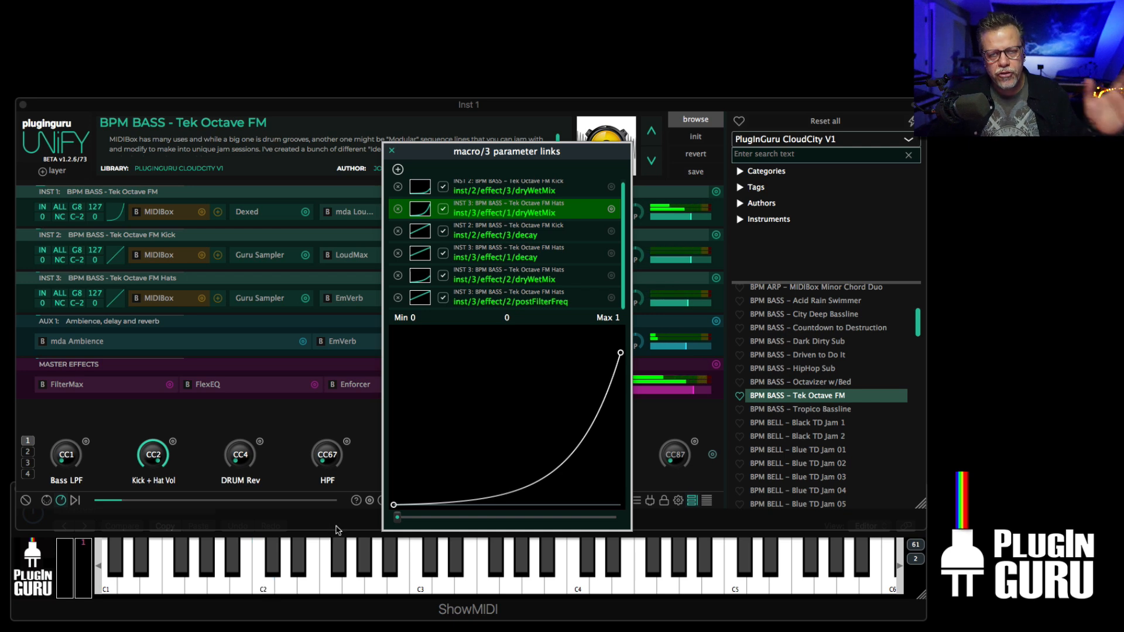
{"action": "left_click_drag", "start_coordinate": [554, 447], "coordinate": [543, 431]}
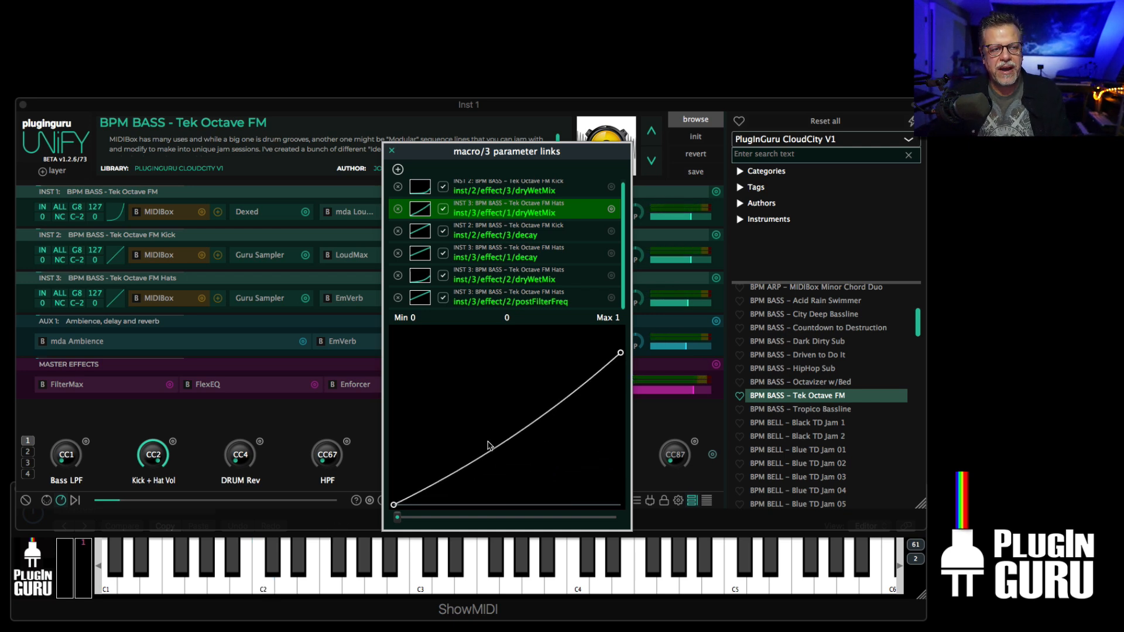
Add breakpoints to the Hats EmVerb dryWetMix curve to form a zigzag of high peaks and near-zero dips
{"action": "left_click_drag", "start_coordinate": [483, 458], "coordinate": [475, 536]}
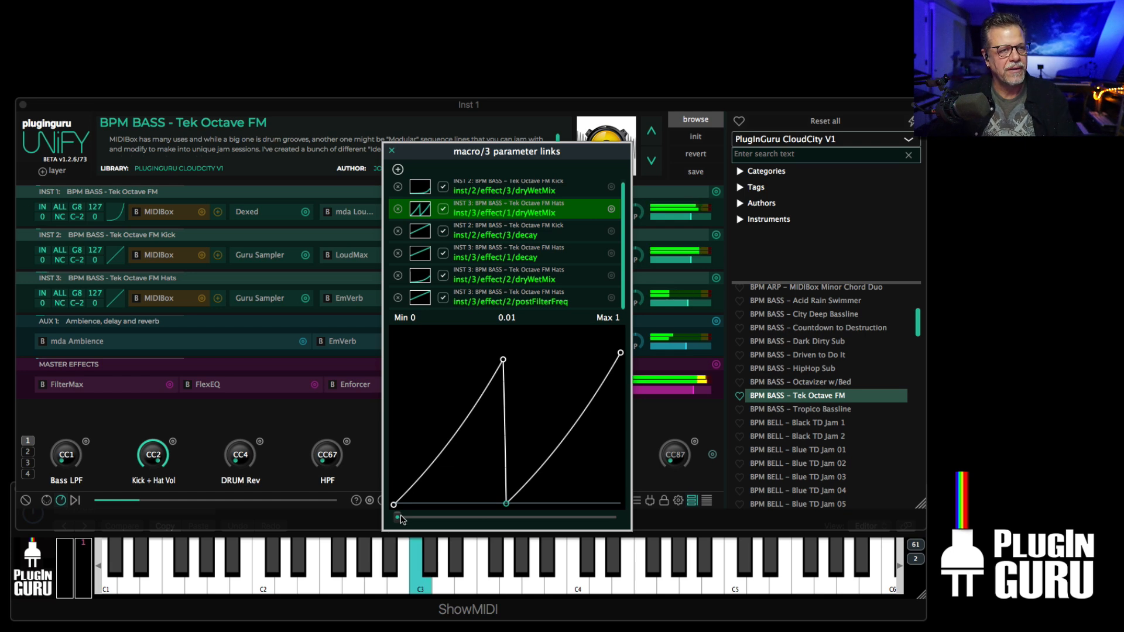
{"action": "left_click_drag", "start_coordinate": [400, 519], "coordinate": [246, 539]}
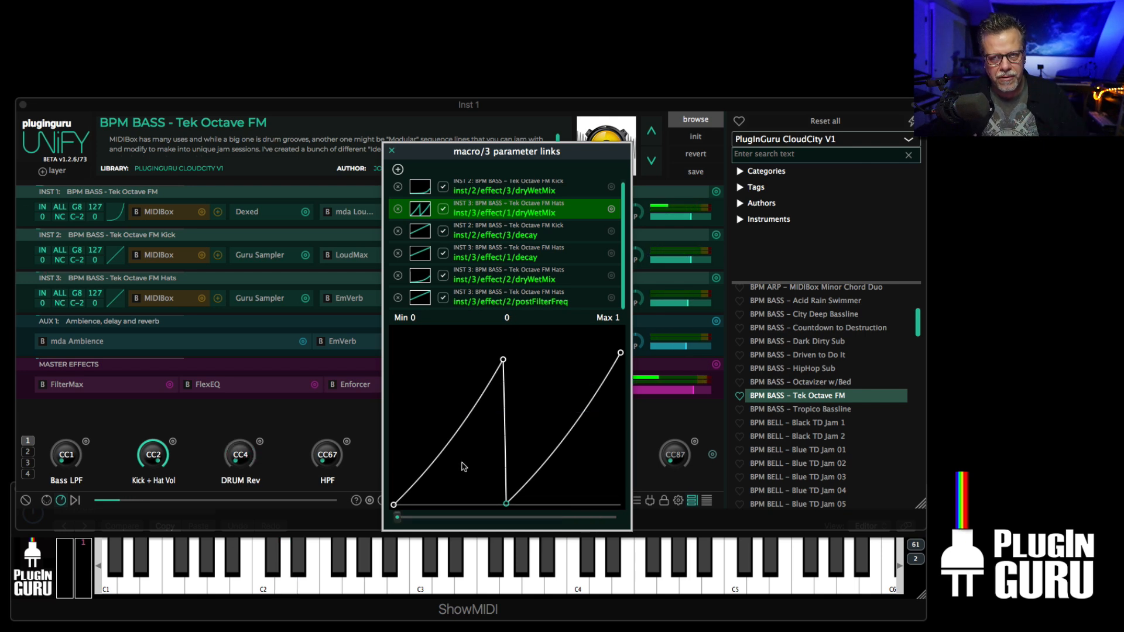
{"action": "left_click", "coordinate": [431, 434]}
{"action": "left_click_drag", "start_coordinate": [431, 434], "coordinate": [408, 370]}
{"action": "left_click", "coordinate": [443, 498]}
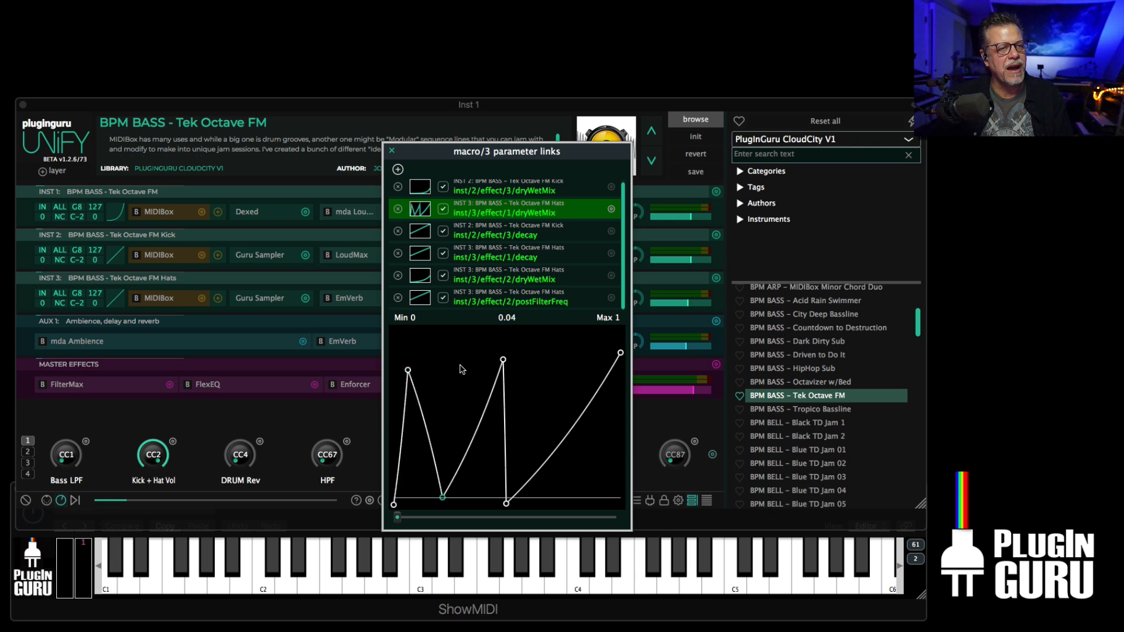
{"action": "left_click", "coordinate": [568, 342]}
{"action": "left_click", "coordinate": [565, 494]}
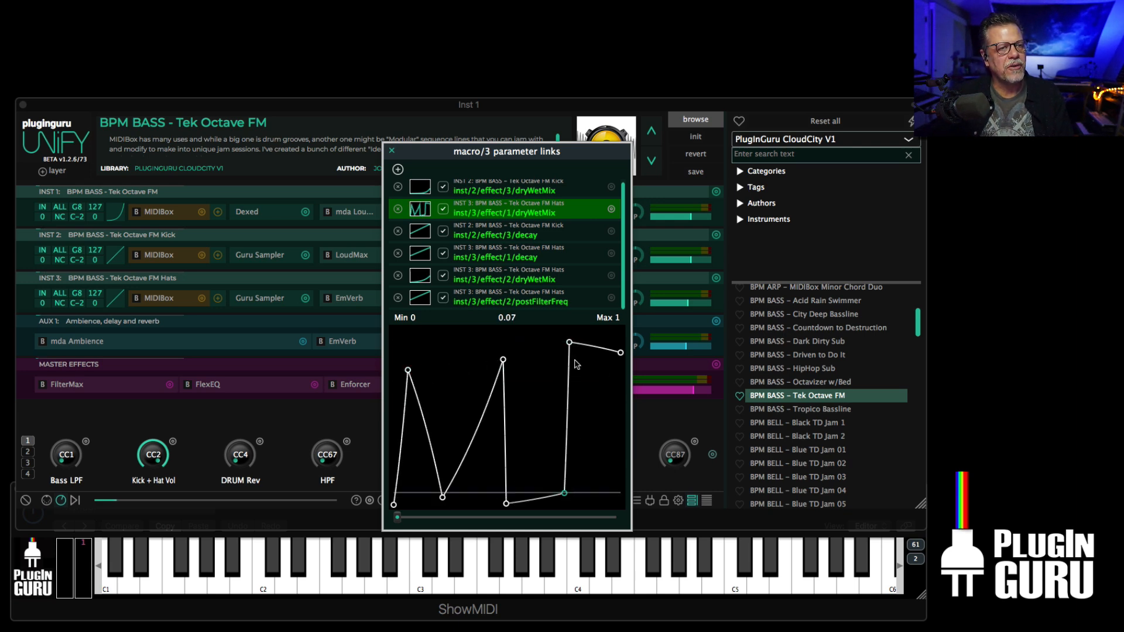
Add more closely spaced breakpoints near the upper end of the zigzag curve, sweep the macro, and close the parameter links
{"action": "left_click", "coordinate": [576, 362]}
{"action": "left_click", "coordinate": [586, 448]}
{"action": "left_click", "coordinate": [589, 368]}
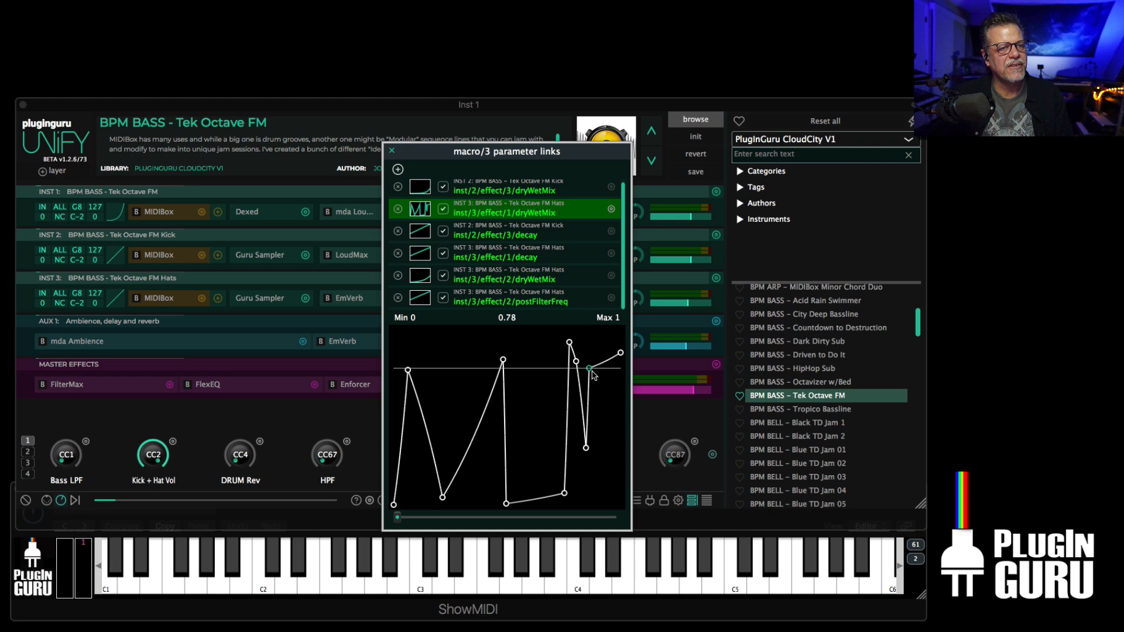
{"action": "left_click", "coordinate": [580, 427]}
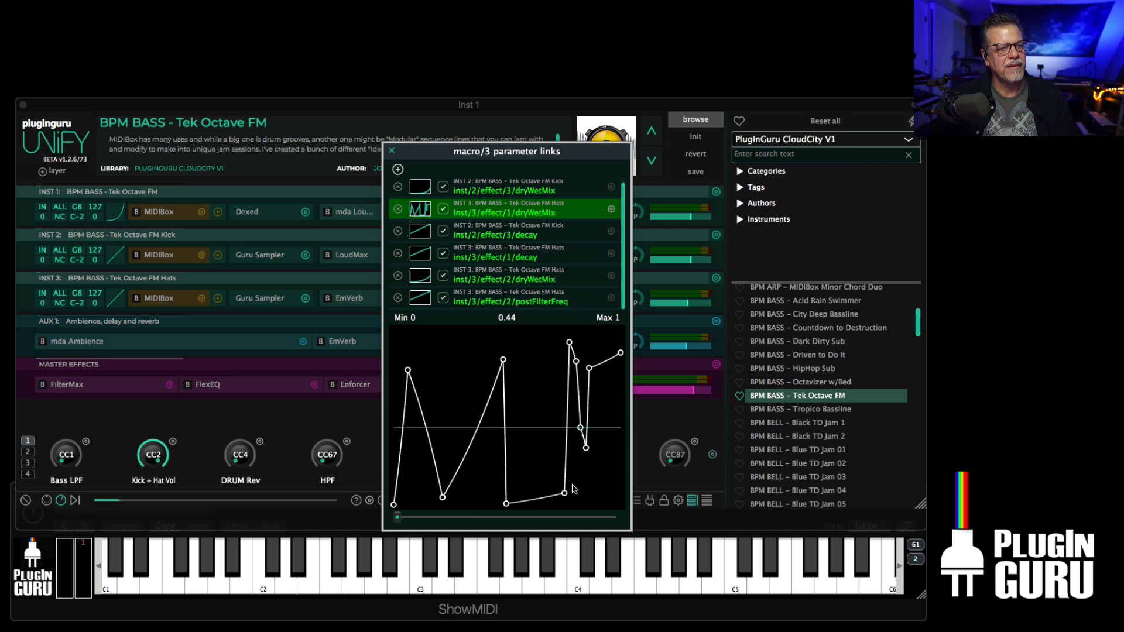
{"action": "left_click", "coordinate": [573, 488]}
{"action": "left_click_drag", "start_coordinate": [406, 520], "coordinate": [360, 531]}
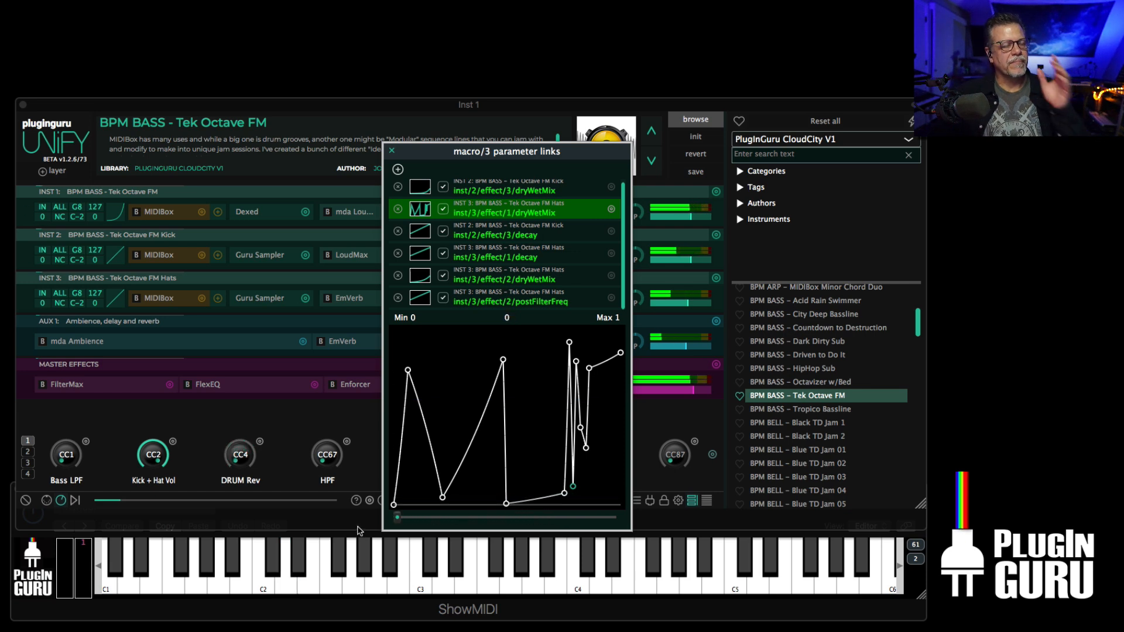
{"action": "left_click", "coordinate": [392, 153]}
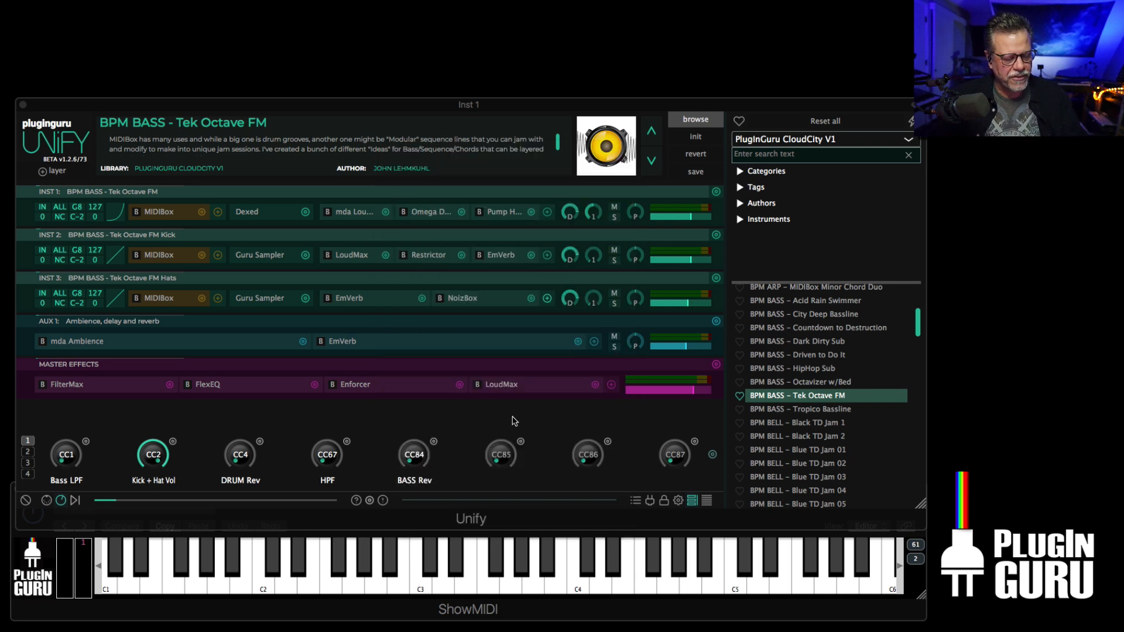
Raise the DRUM Rev macro to roughly two-thirds and set operator 6's coarse frequency to 21 in INST 1's Dexed
{"action": "left_click_drag", "start_coordinate": [245, 466], "coordinate": [251, 429]}
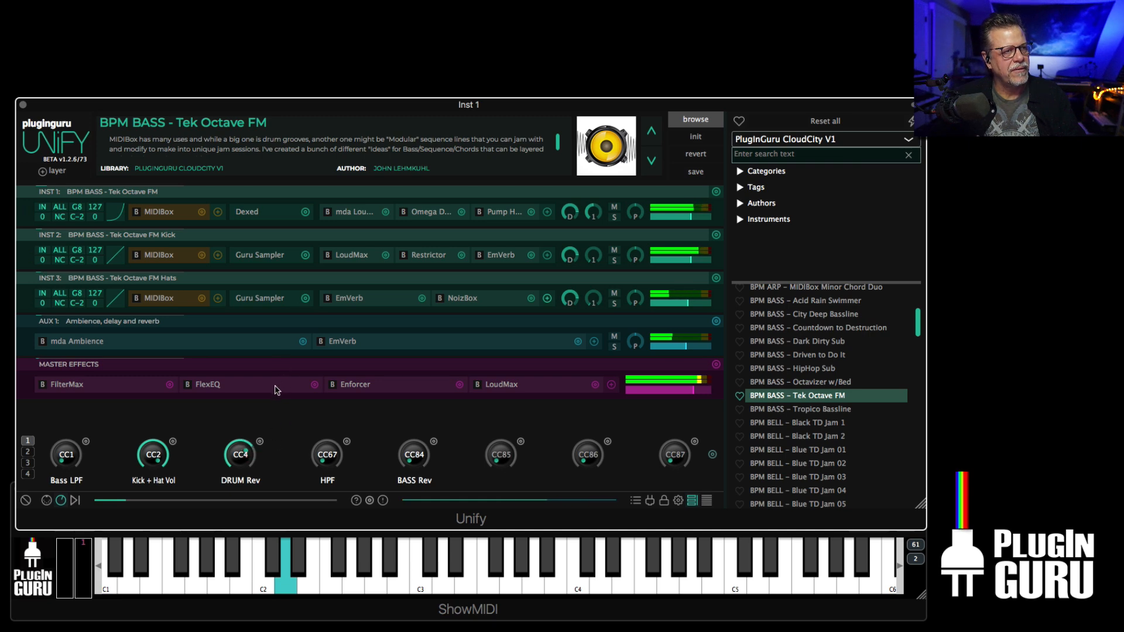
{"action": "left_click", "coordinate": [248, 212]}
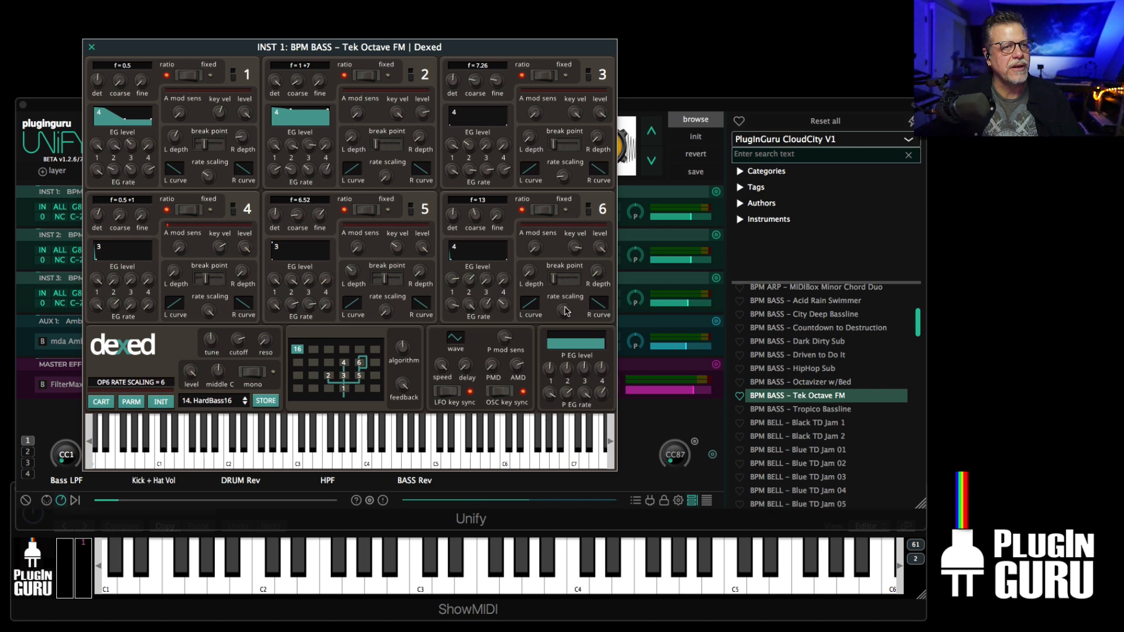
{"action": "left_click_drag", "start_coordinate": [479, 221], "coordinate": [487, 176]}
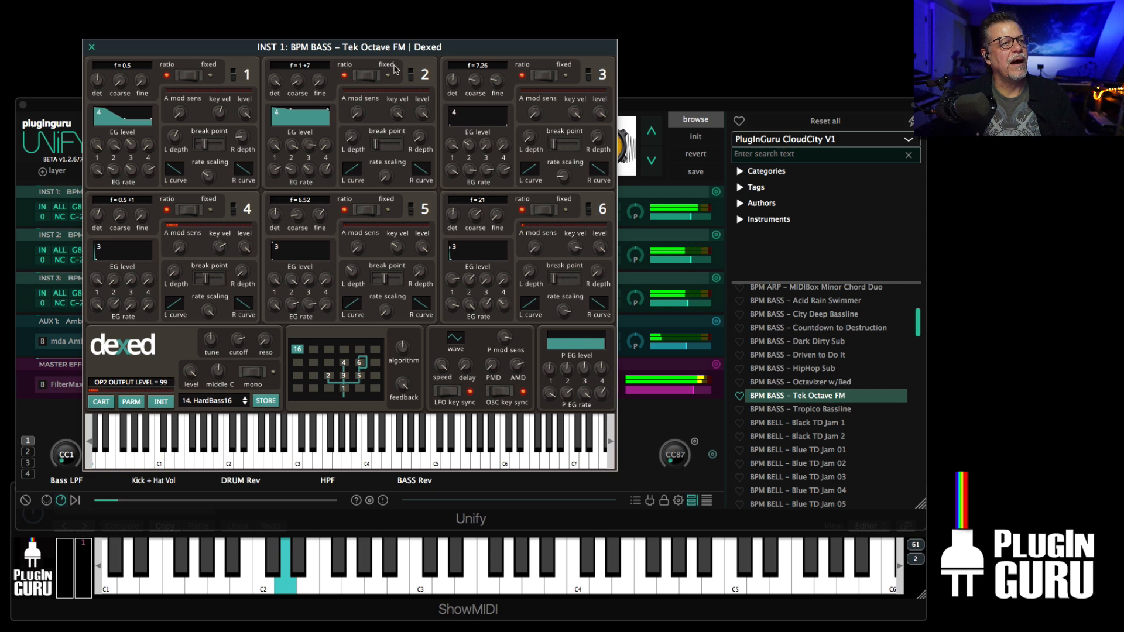
Audition different output levels and coarse frequencies on Dexed's operator 2, finish with coarse at 1, and close the editor
{"action": "left_click_drag", "start_coordinate": [427, 122], "coordinate": [436, 97]}
{"action": "left_click_drag", "start_coordinate": [298, 80], "coordinate": [304, 64]}
{"action": "left_click_drag", "start_coordinate": [422, 113], "coordinate": [417, 192]}
{"action": "left_click_drag", "start_coordinate": [297, 81], "coordinate": [300, 109]}
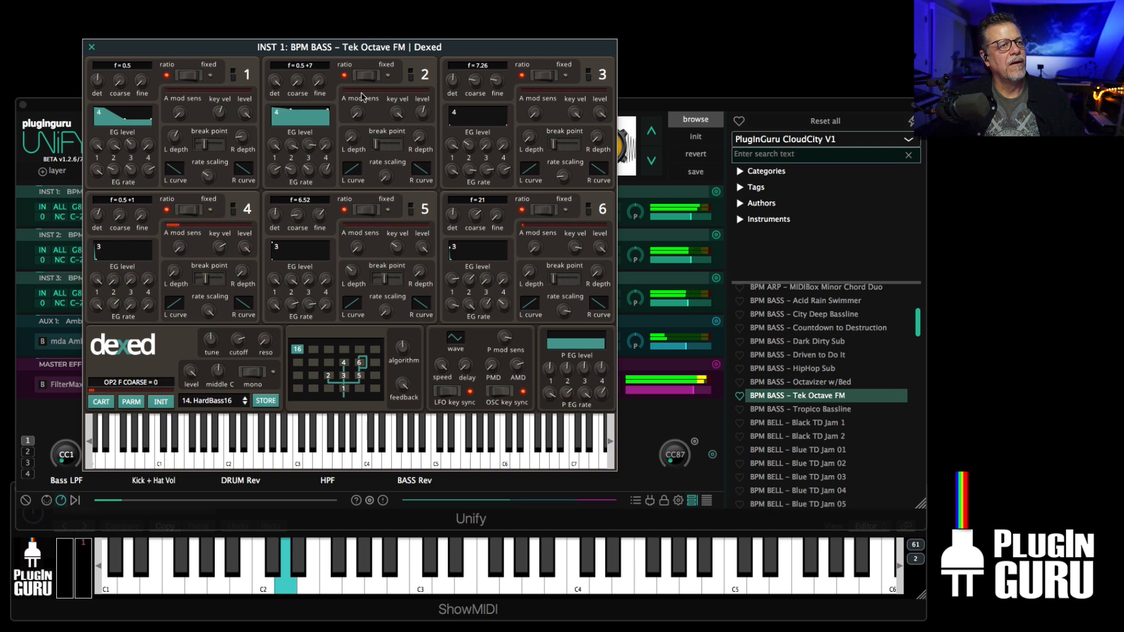
{"action": "left_click_drag", "start_coordinate": [422, 112], "coordinate": [434, 74]}
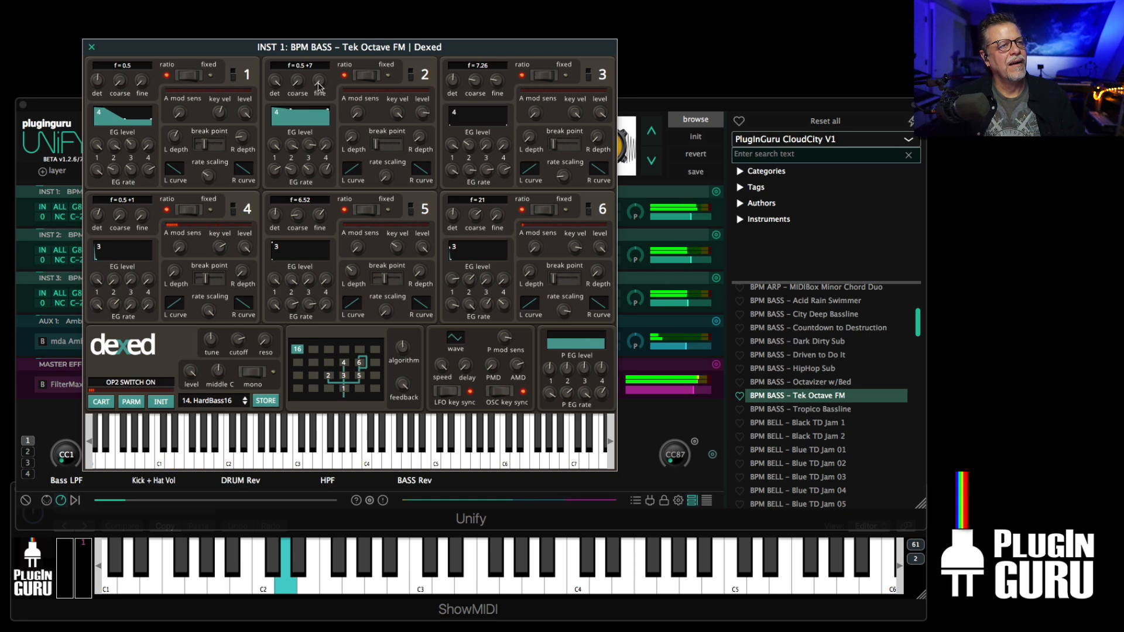
{"action": "left_click_drag", "start_coordinate": [300, 86], "coordinate": [301, 82]}
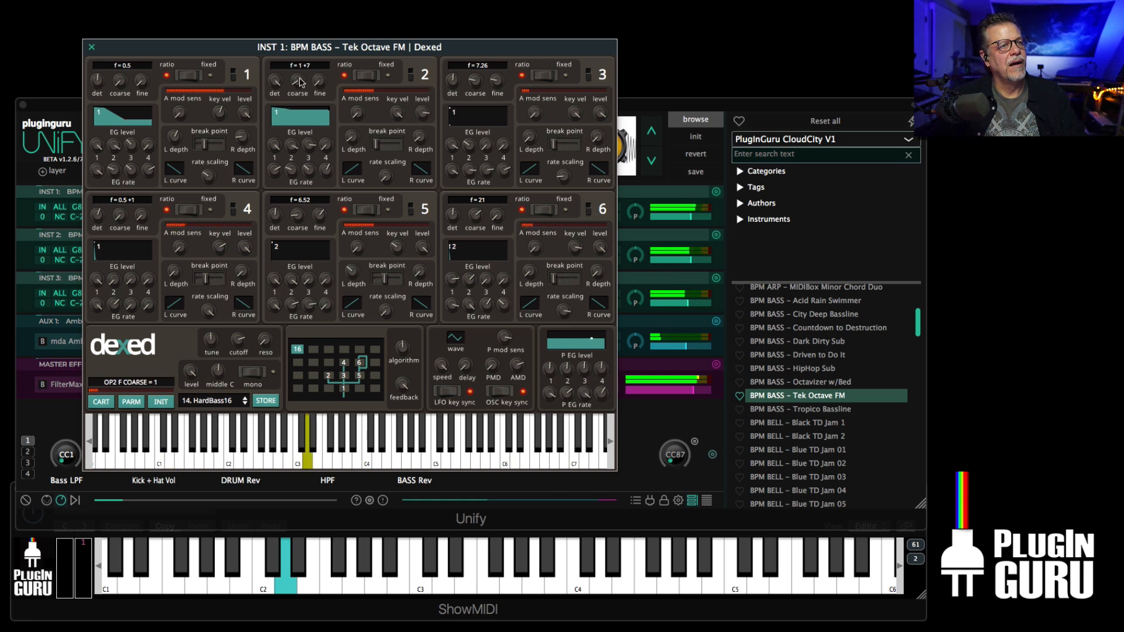
{"action": "left_click_drag", "start_coordinate": [421, 113], "coordinate": [419, 134]}
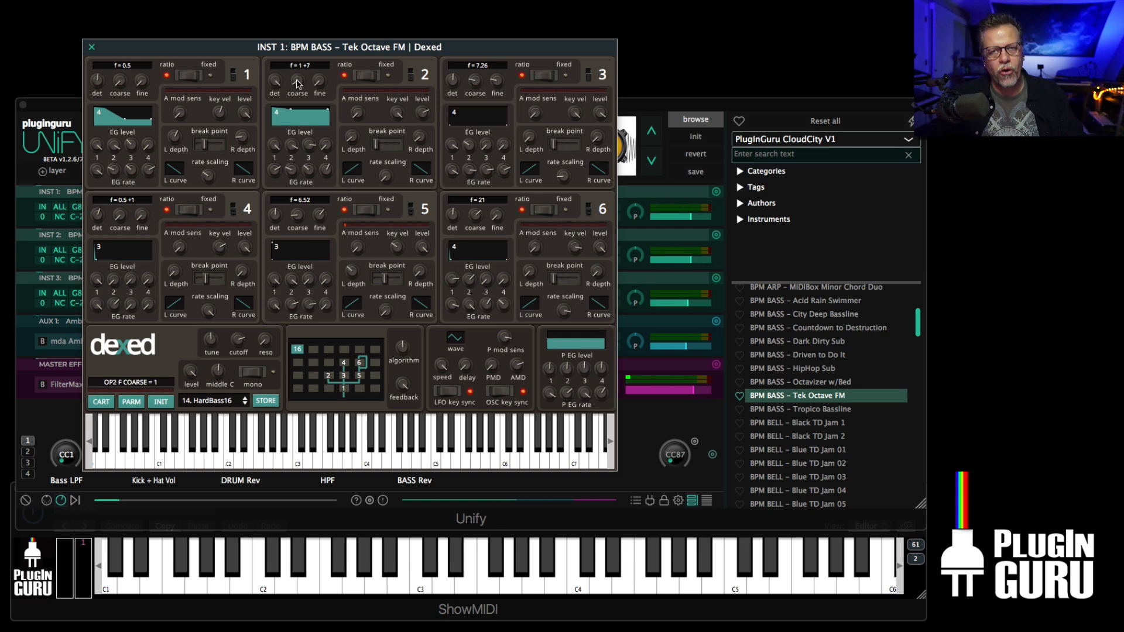
{"action": "left_click", "coordinate": [91, 49]}
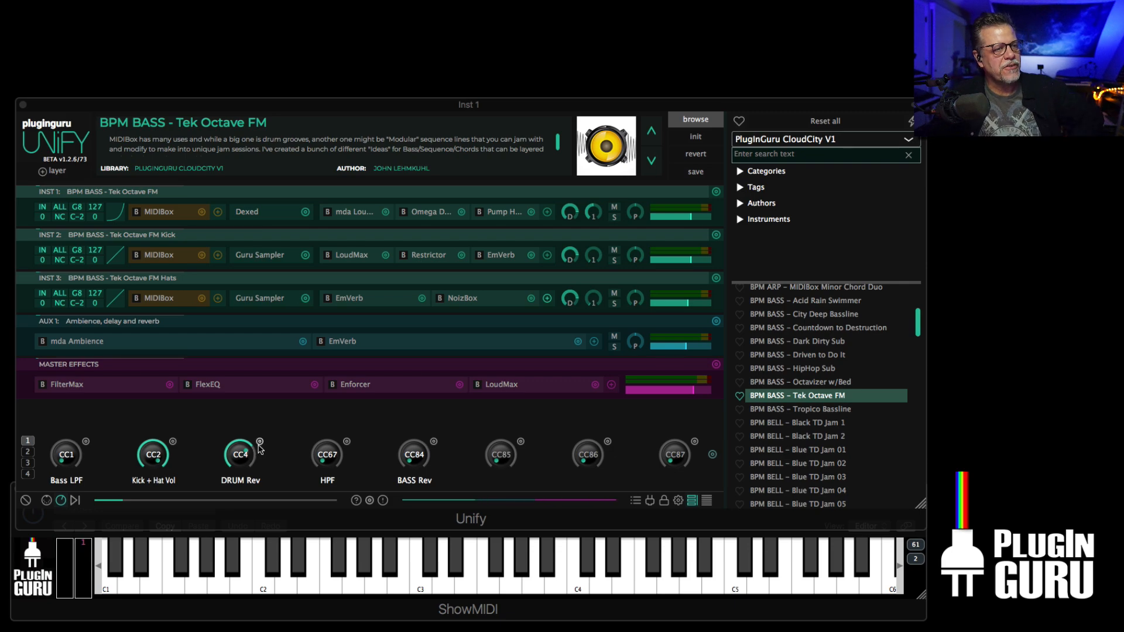
Link DRUM Rev to Dexed's OP2 F COARSE on the INST 1 layer and lower the curve's upper end to 9
{"action": "left_click", "coordinate": [259, 443]}
{"action": "left_click", "coordinate": [304, 345]}
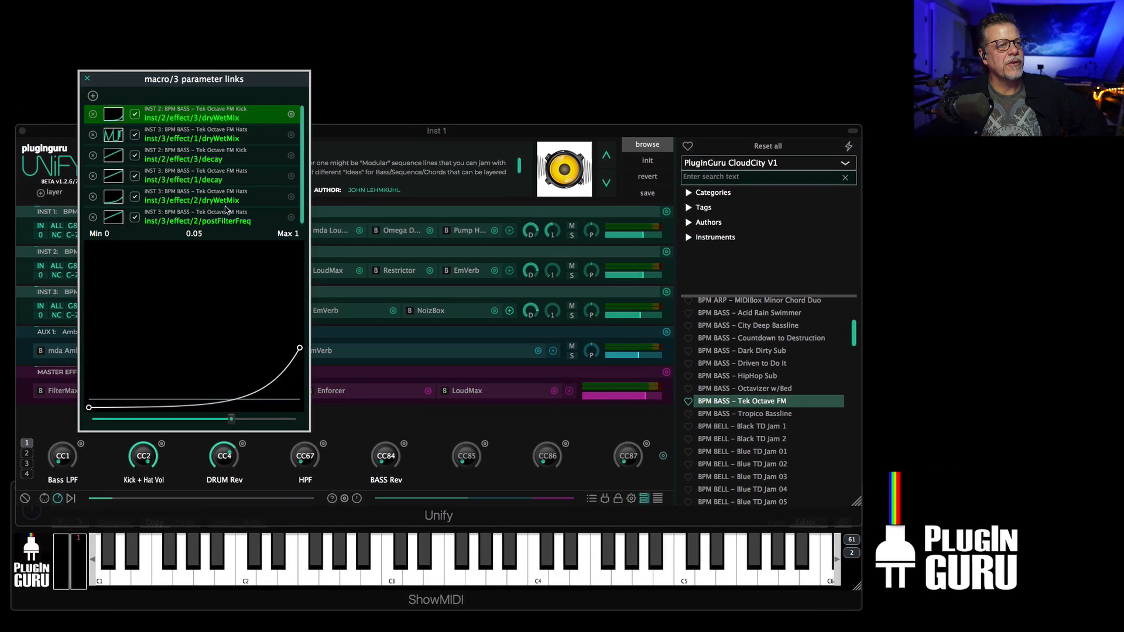
{"action": "left_click", "coordinate": [92, 96]}
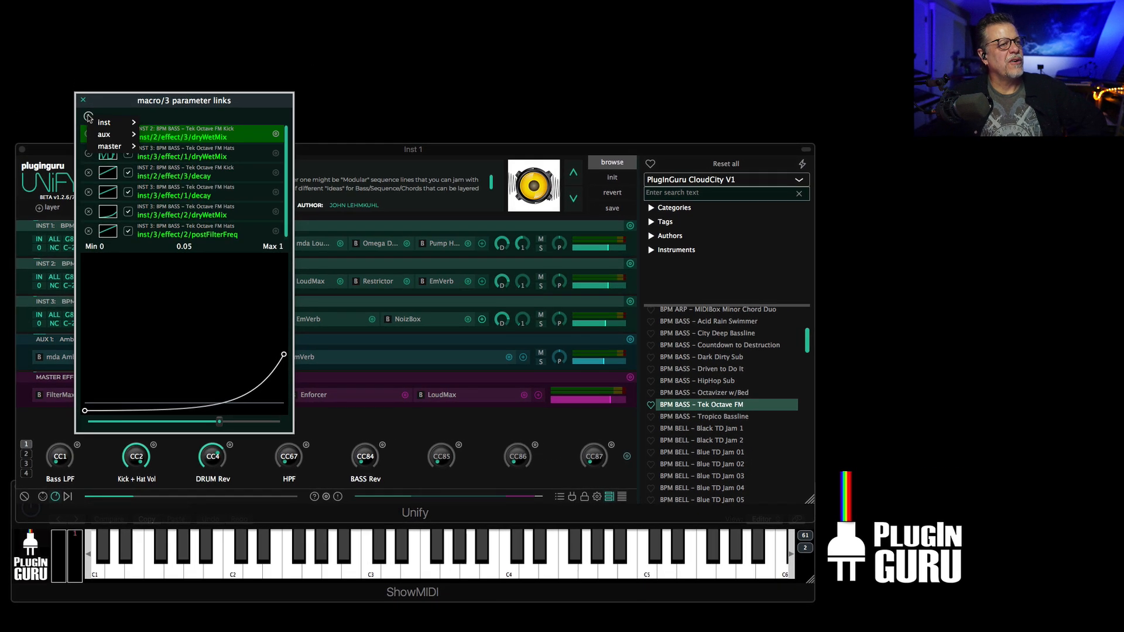
{"action": "mouse_move", "coordinate": [99, 122]}
{"action": "mouse_move", "coordinate": [225, 124]}
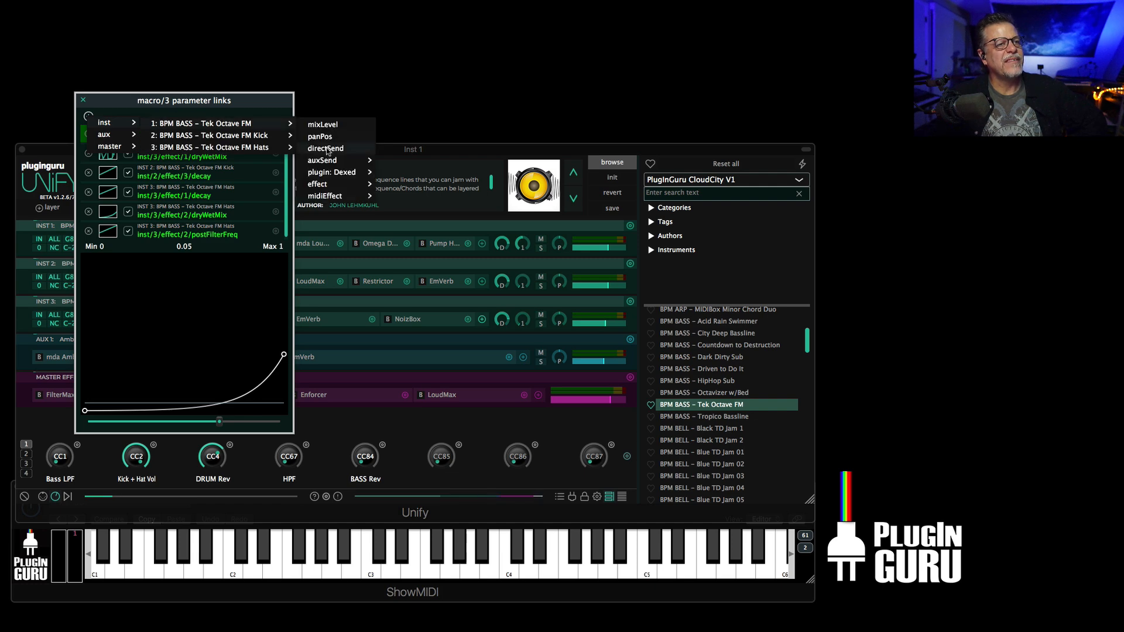
{"action": "mouse_move", "coordinate": [329, 172]}
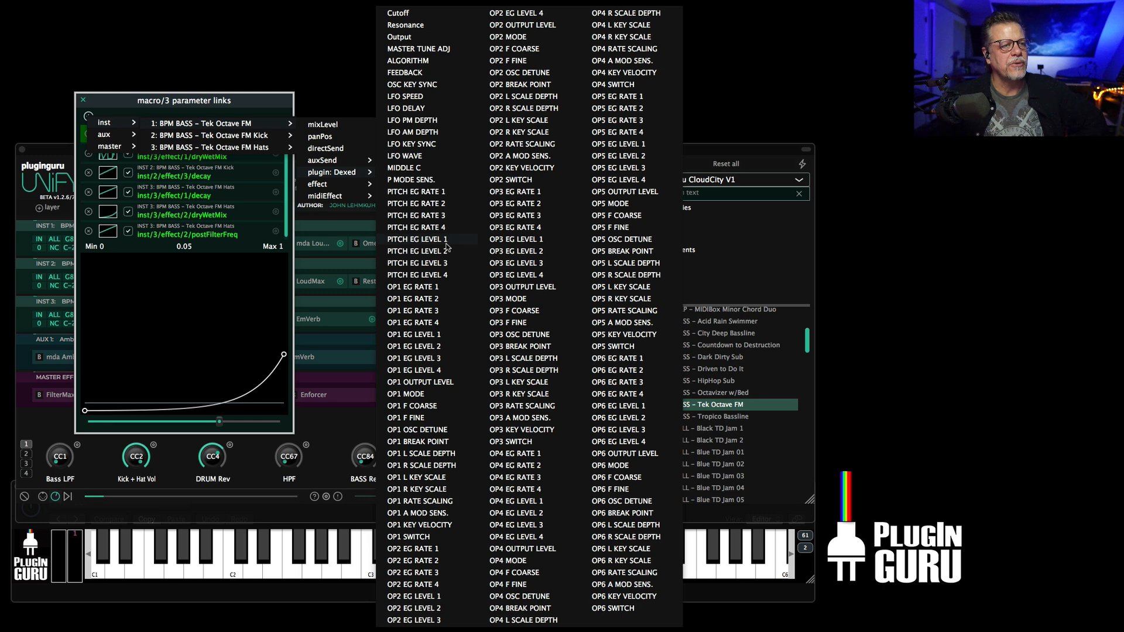
{"action": "left_click", "coordinate": [517, 50]}
{"action": "left_click_drag", "start_coordinate": [284, 258], "coordinate": [295, 370]}
Start adding another DRUM Rev link to a parameter of Dexed on the INST 1 layer
{"action": "left_click", "coordinate": [89, 117]}
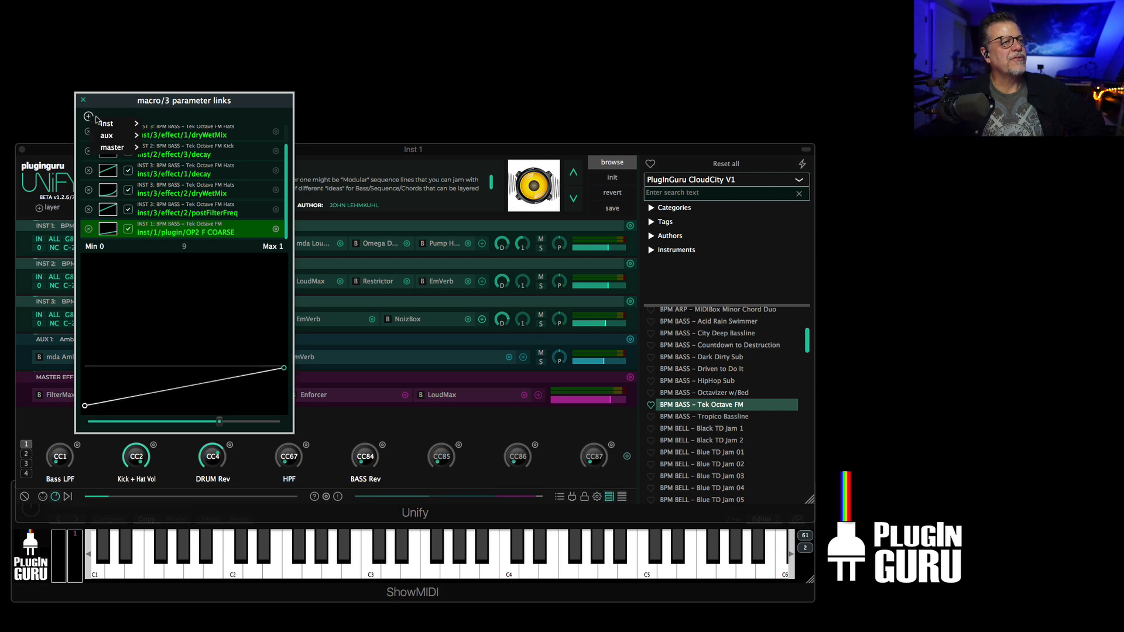
{"action": "mouse_move", "coordinate": [116, 124]}
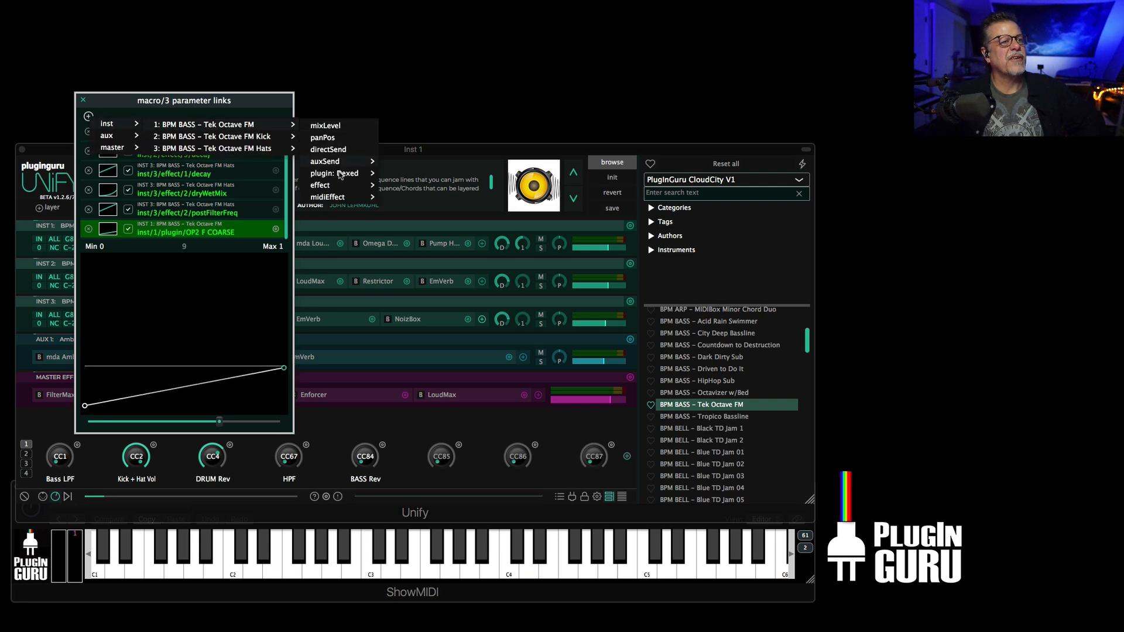